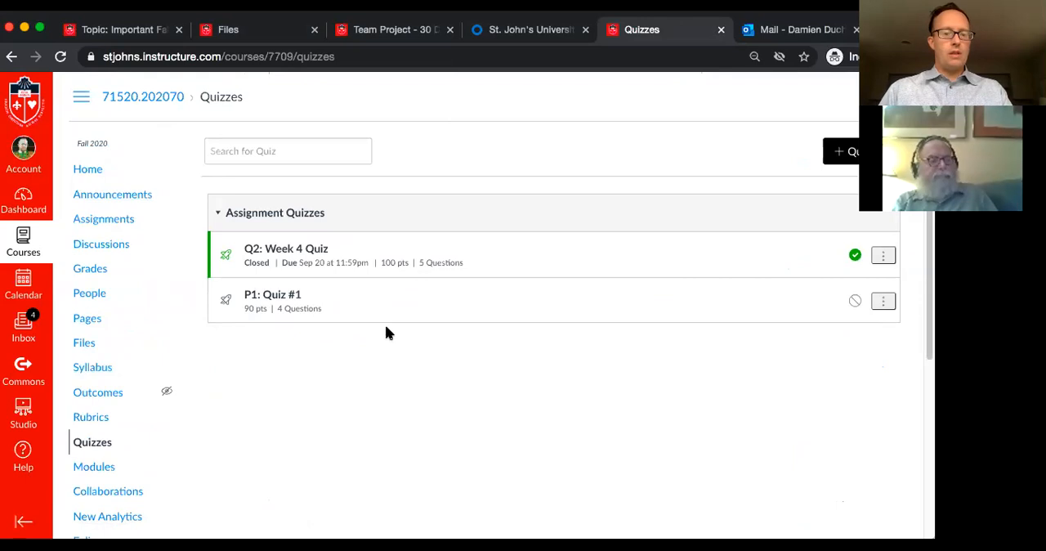
Create a new quiz in the course using the Classic Quizzes engine
{"action": "scroll", "coordinate": [385, 327], "scroll_direction": "up", "scroll_amount": 1}
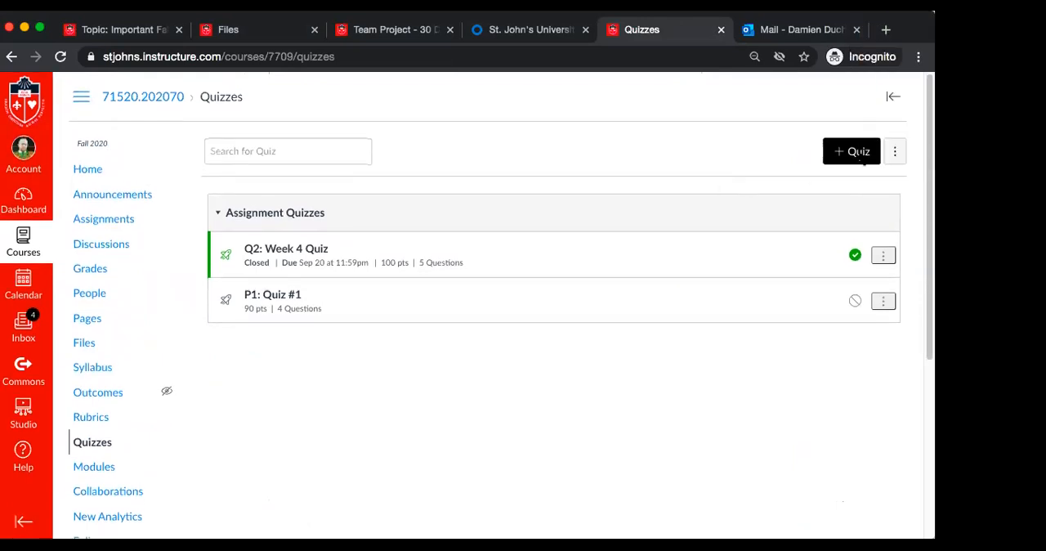
{"action": "left_click", "coordinate": [852, 156]}
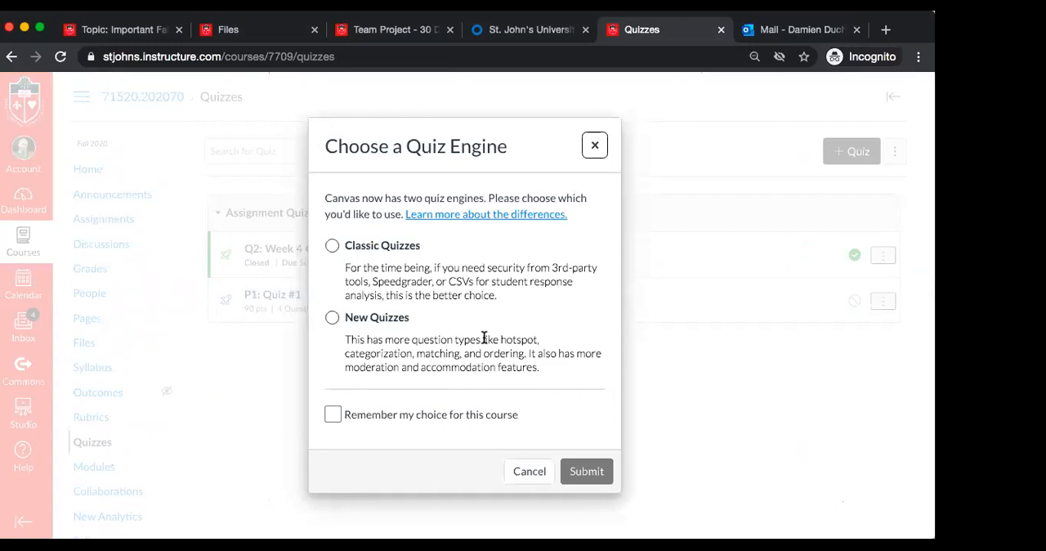
{"action": "left_click", "coordinate": [333, 246]}
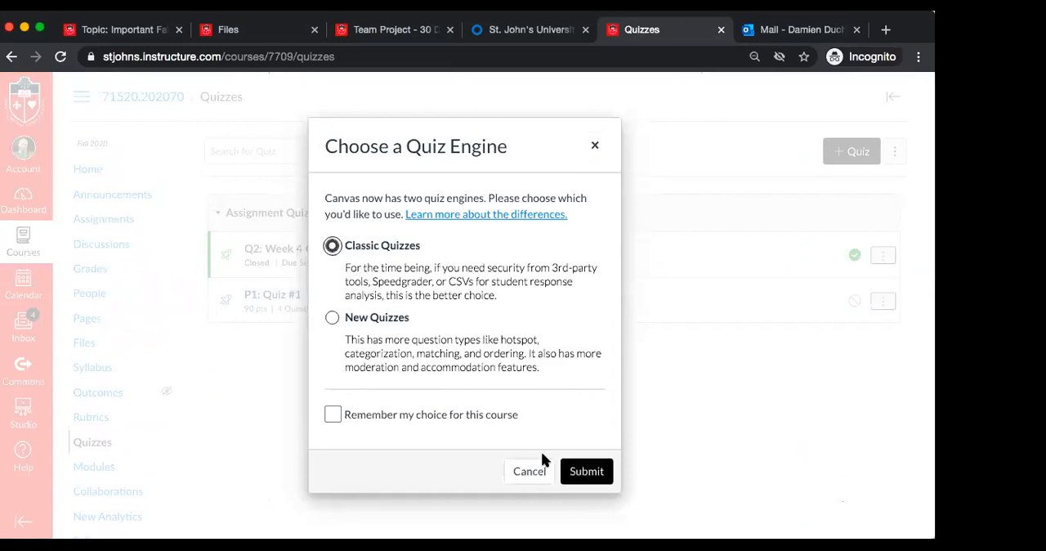
{"action": "left_click", "coordinate": [586, 472]}
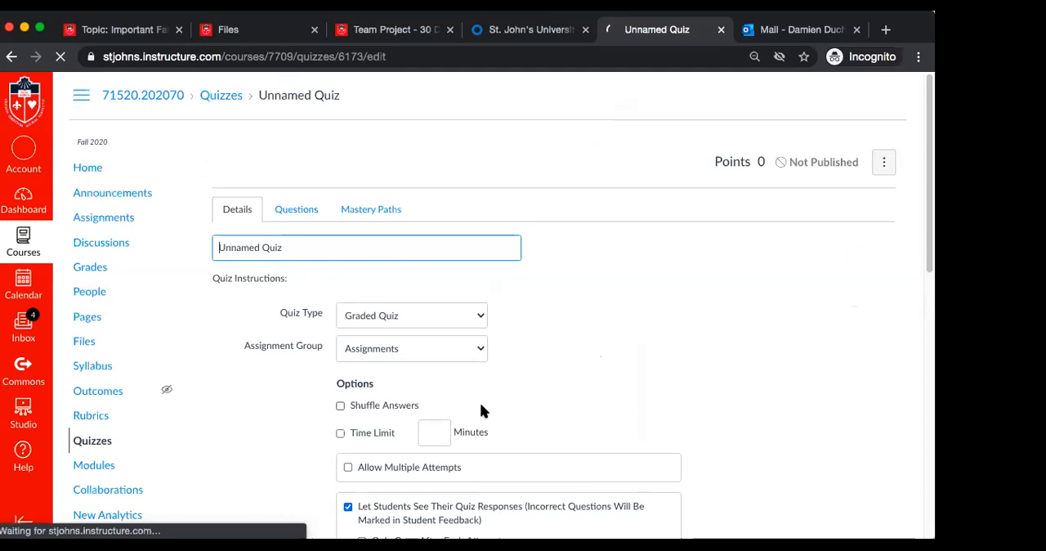
Look through the new quiz's detail settings and the choices offered for its assignment group
{"action": "scroll", "coordinate": [480, 411], "scroll_direction": "down", "scroll_amount": 5}
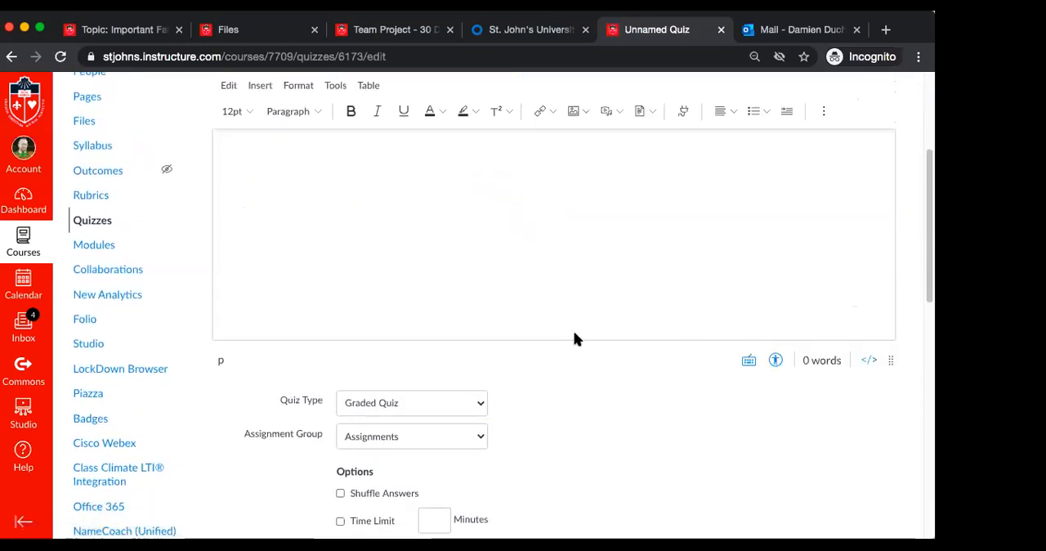
{"action": "scroll", "coordinate": [614, 423], "scroll_direction": "down", "scroll_amount": 6}
{"action": "scroll", "coordinate": [615, 423], "scroll_direction": "up", "scroll_amount": 5}
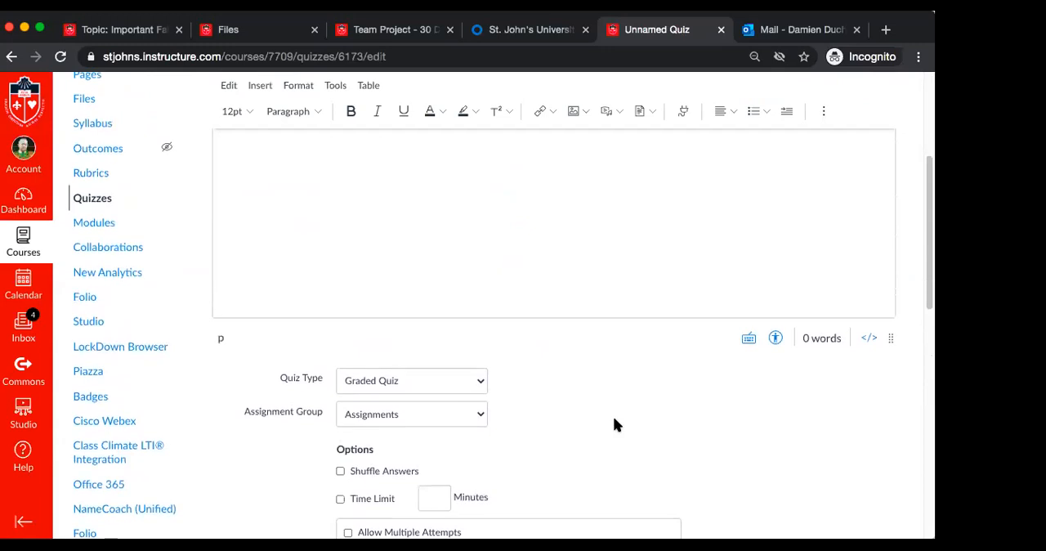
{"action": "left_click", "coordinate": [480, 417]}
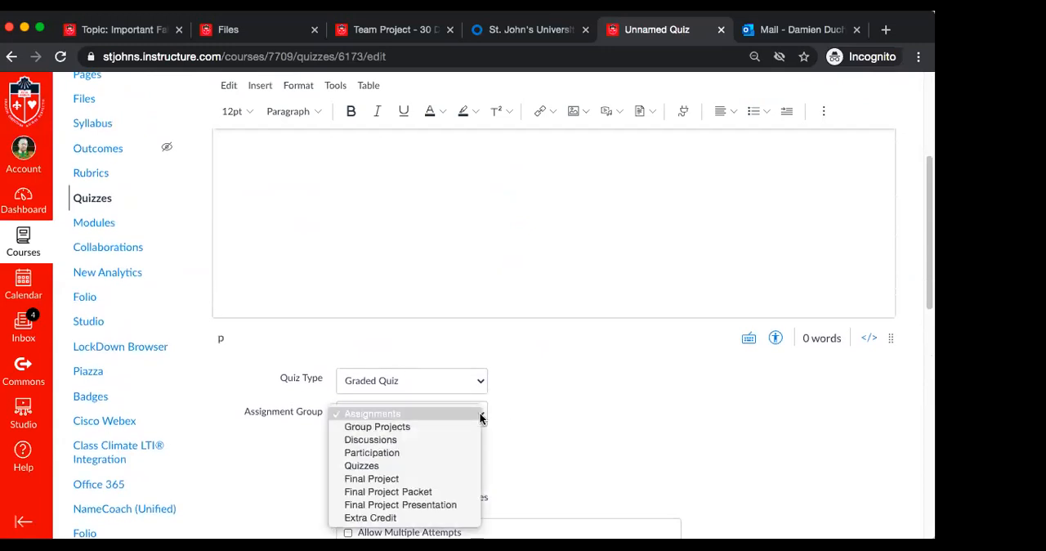
{"action": "left_click", "coordinate": [524, 405]}
{"action": "scroll", "coordinate": [525, 406], "scroll_direction": "down", "scroll_amount": 2}
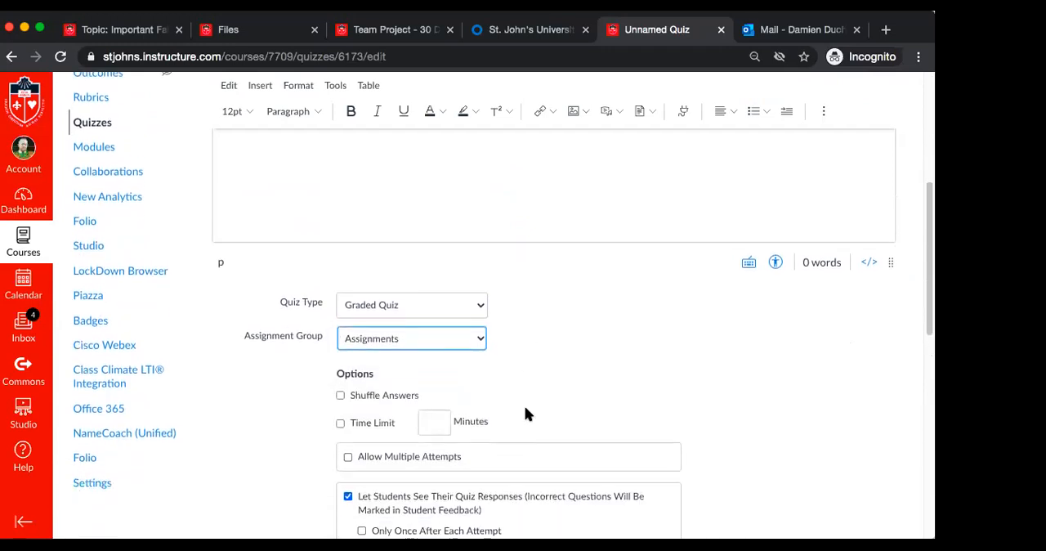
{"action": "scroll", "coordinate": [524, 415], "scroll_direction": "down", "scroll_amount": 1}
{"action": "left_click", "coordinate": [478, 329]}
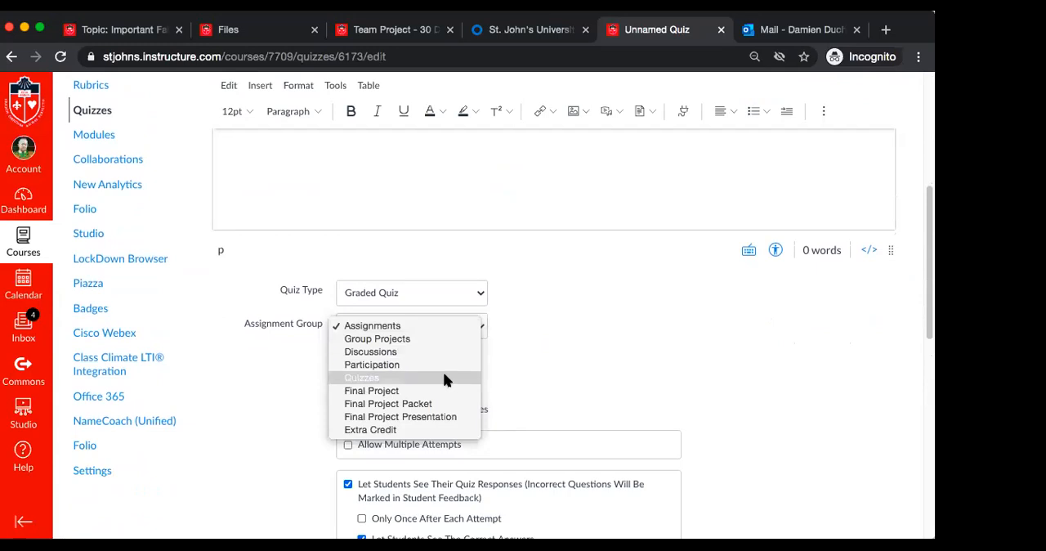
{"action": "left_click", "coordinate": [523, 346]}
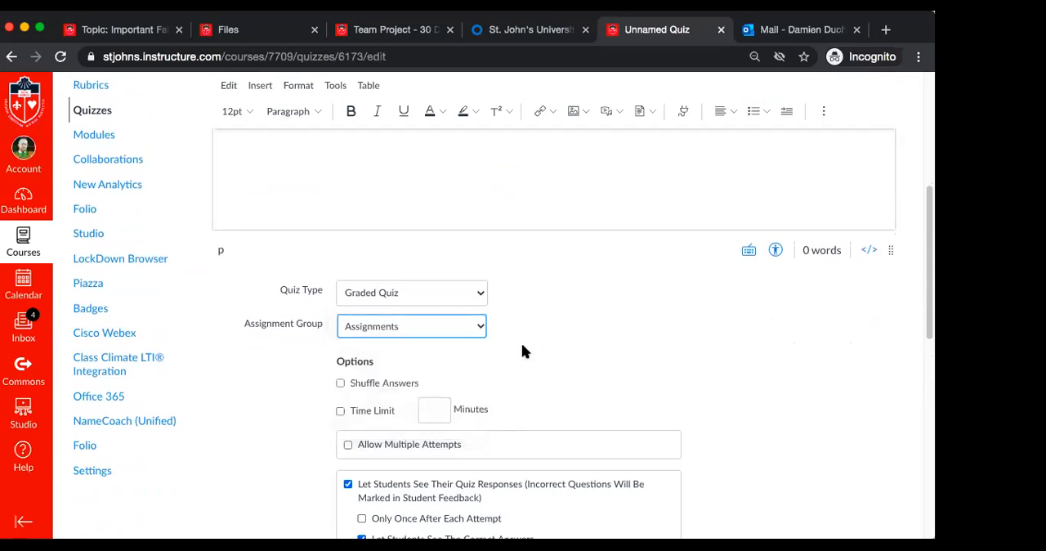
Replace the unnamed quiz's title with "Midterm"
{"action": "scroll", "coordinate": [522, 350], "scroll_direction": "up", "scroll_amount": 5}
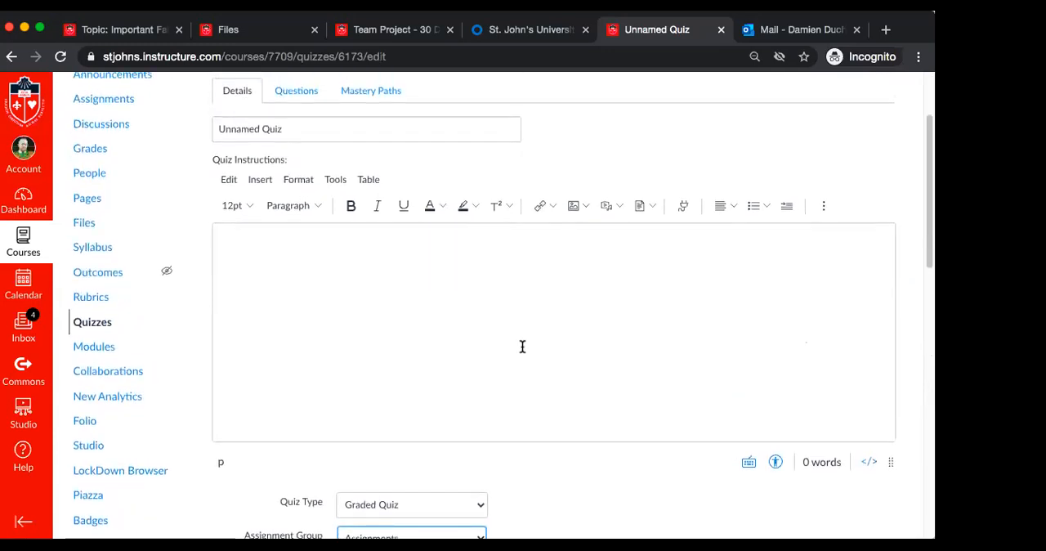
{"action": "scroll", "coordinate": [570, 147], "scroll_direction": "up", "scroll_amount": 1}
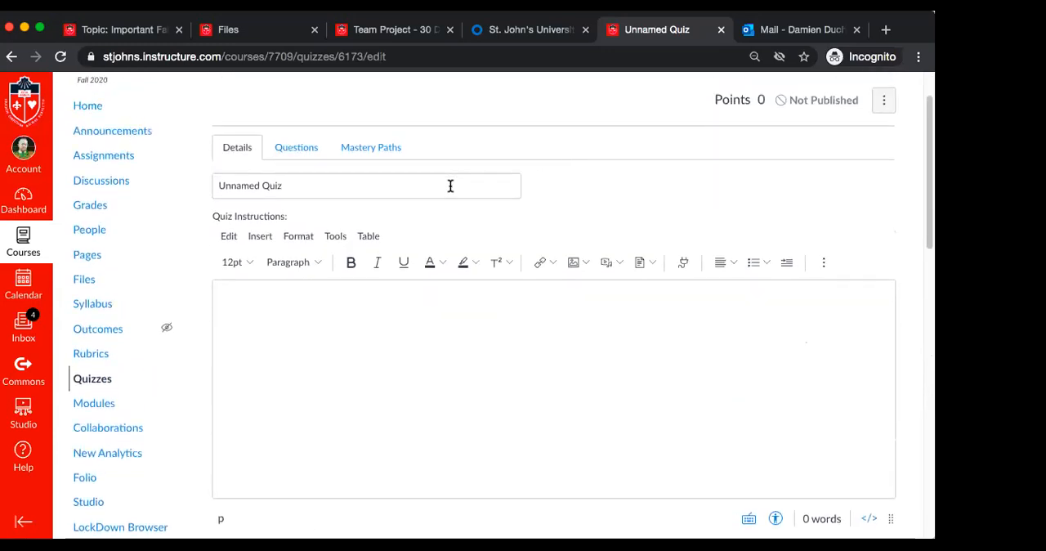
{"action": "triple_click", "coordinate": [450, 186]}
{"action": "type", "text": "Midterm"}
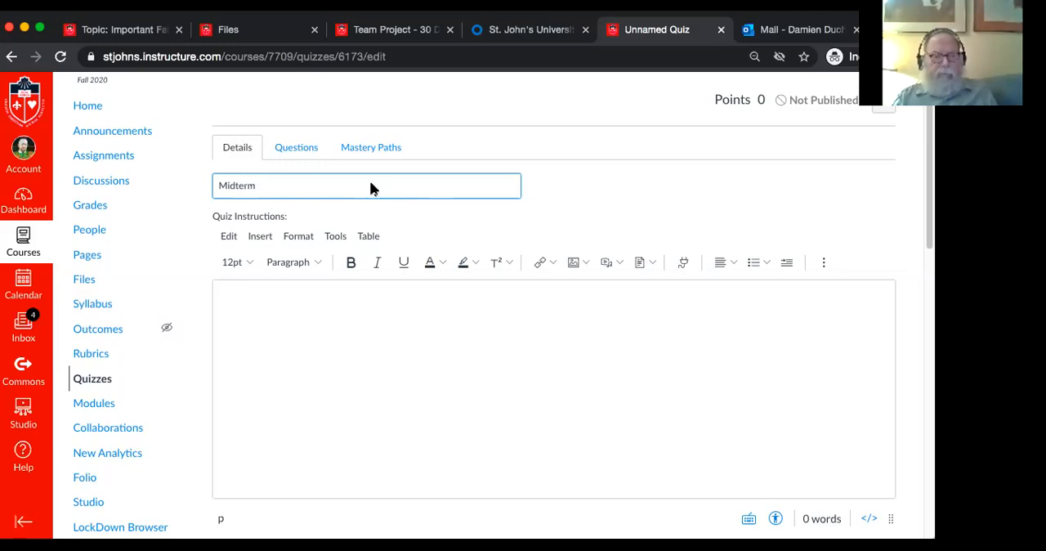
Start the quiz instructions with "You will have 90 minutes and one attempt to complete the midterm exam."
{"action": "left_click", "coordinate": [410, 346]}
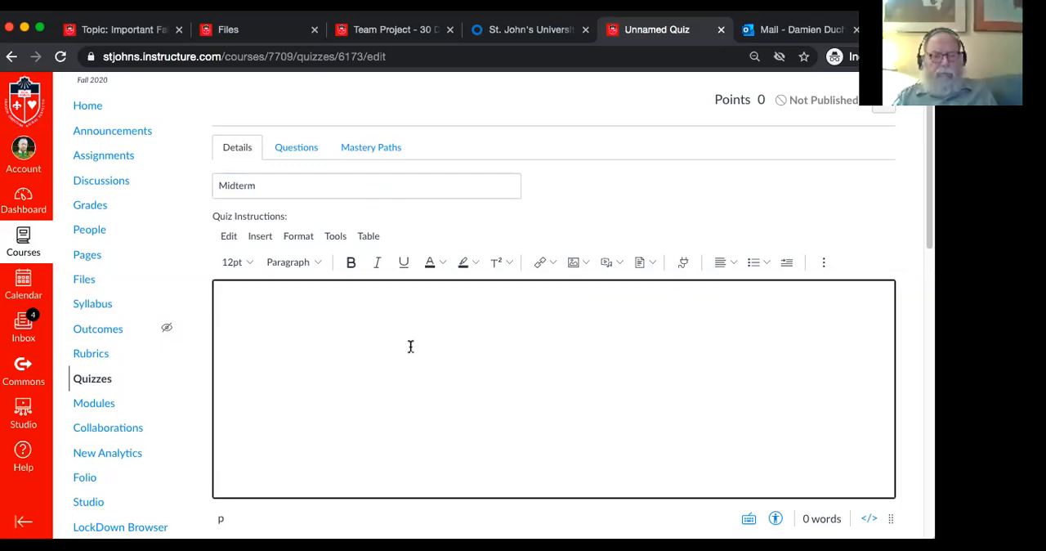
{"action": "type", "text": "You will have"}
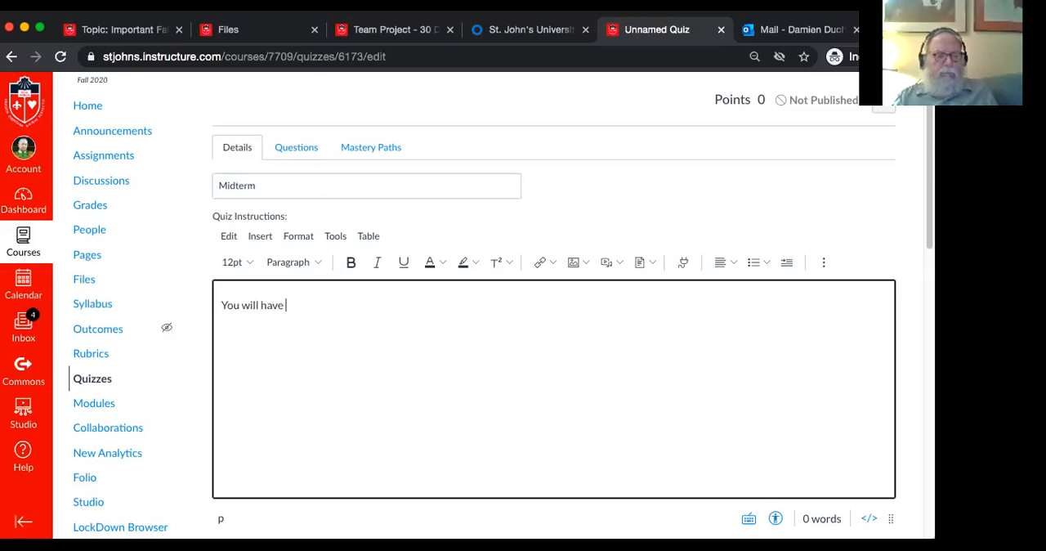
{"action": "type", "text": " 90 minu"}
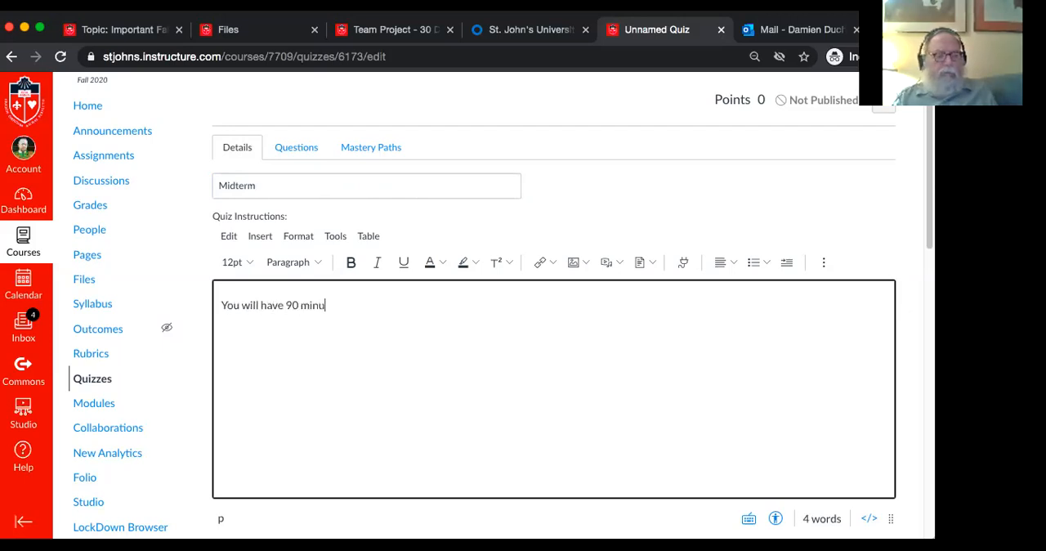
{"action": "type", "text": "tes"}
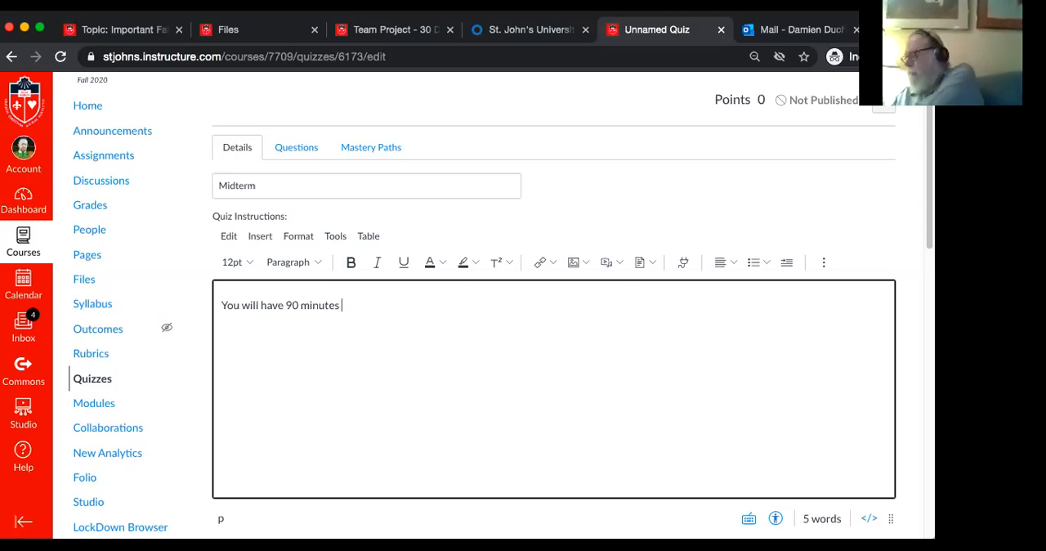
{"action": "type", "text": "and "}
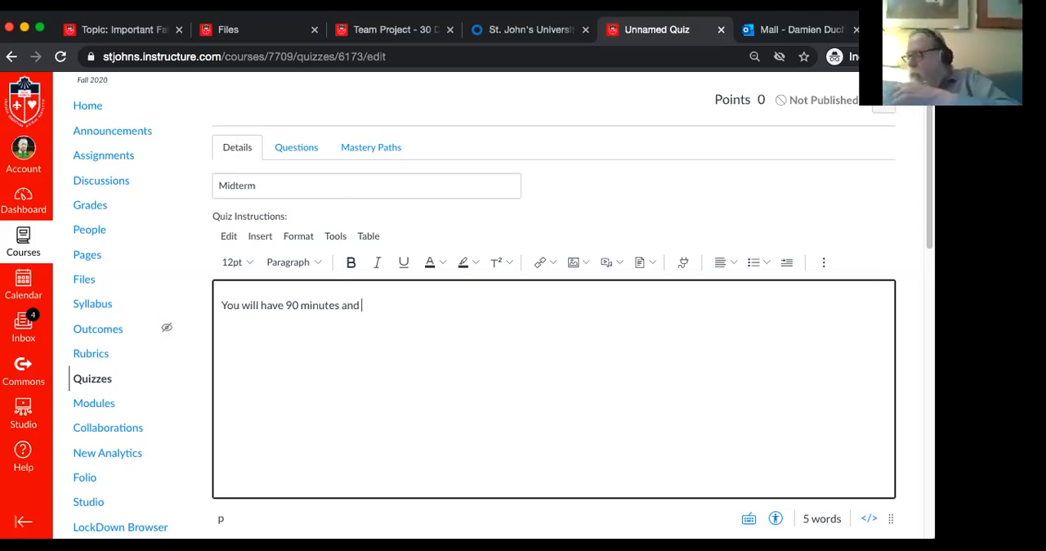
{"action": "type", "text": "one attempt"}
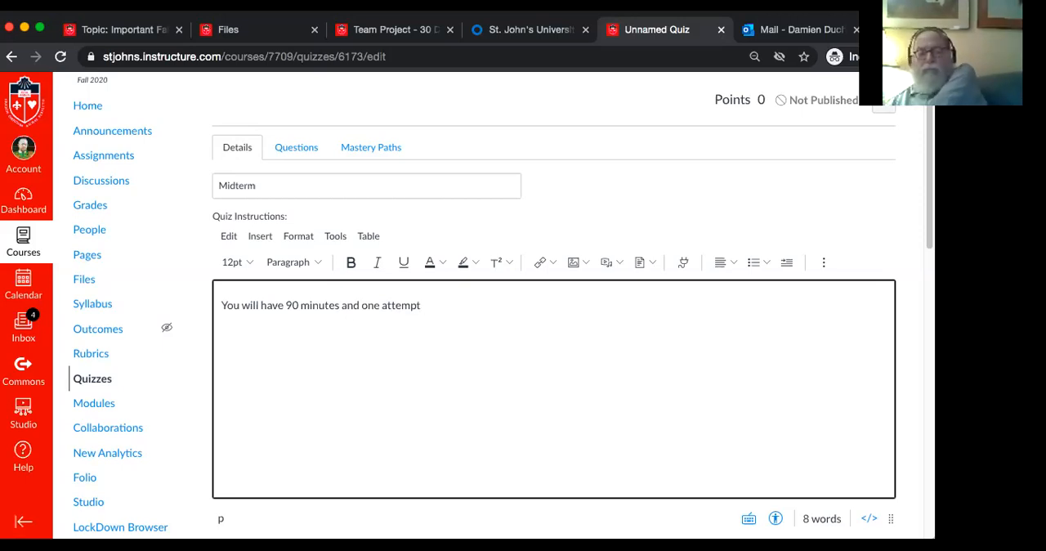
{"action": "type", "text": "t"}
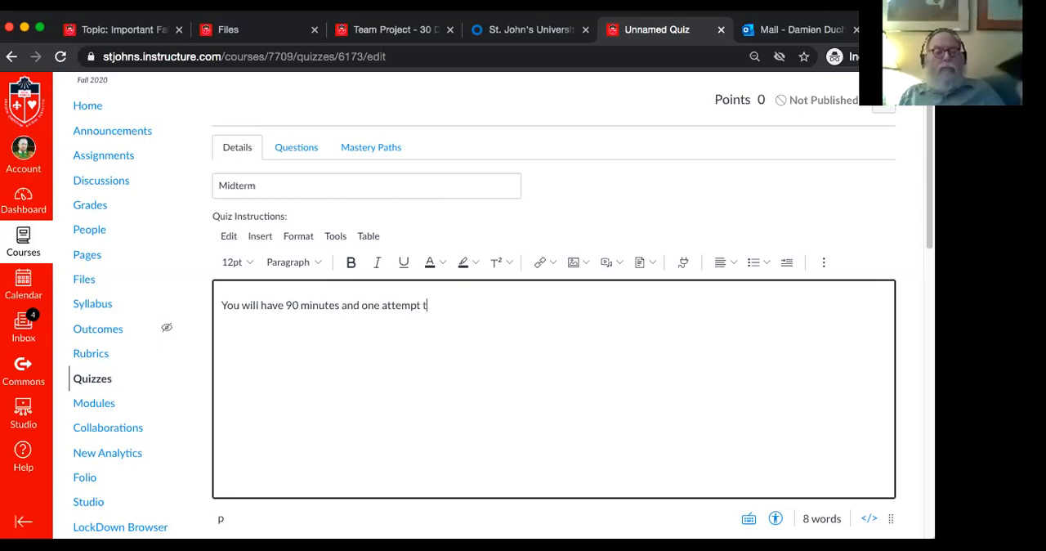
{"action": "type", "text": "o complete the "}
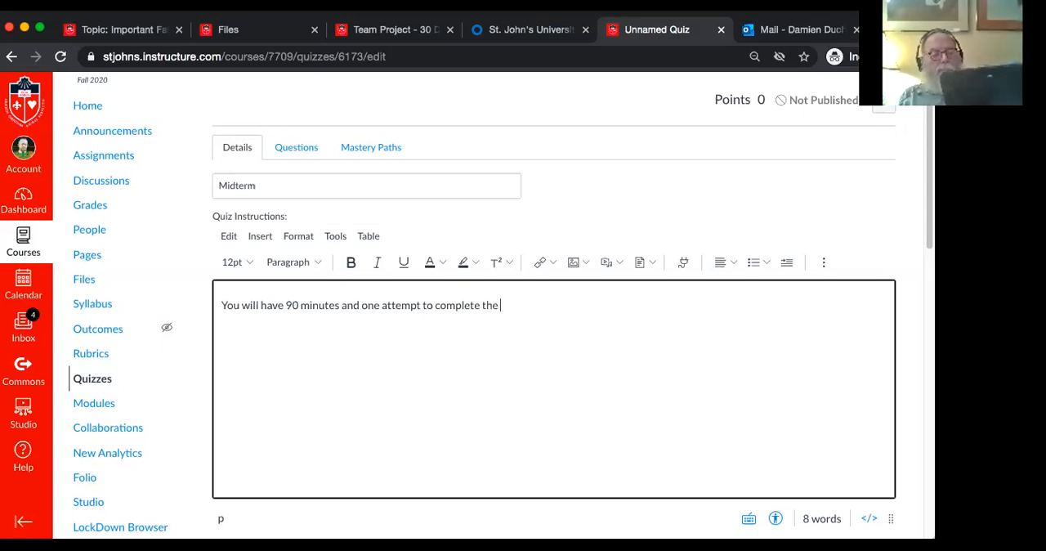
{"action": "type", "text": "midterm exam."}
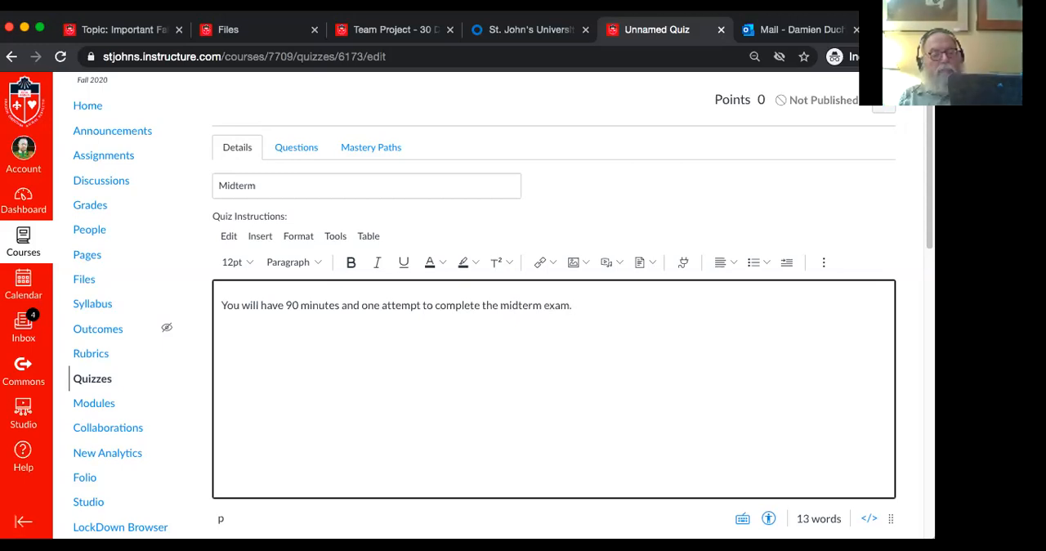
{"action": "type", "text": " The forma"}
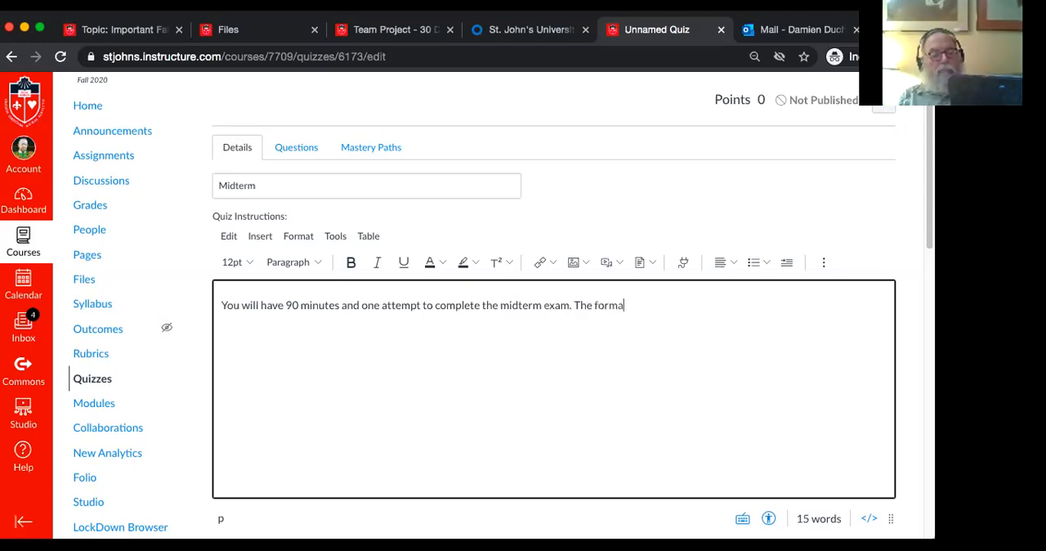
{"action": "type", "text": "t will"}
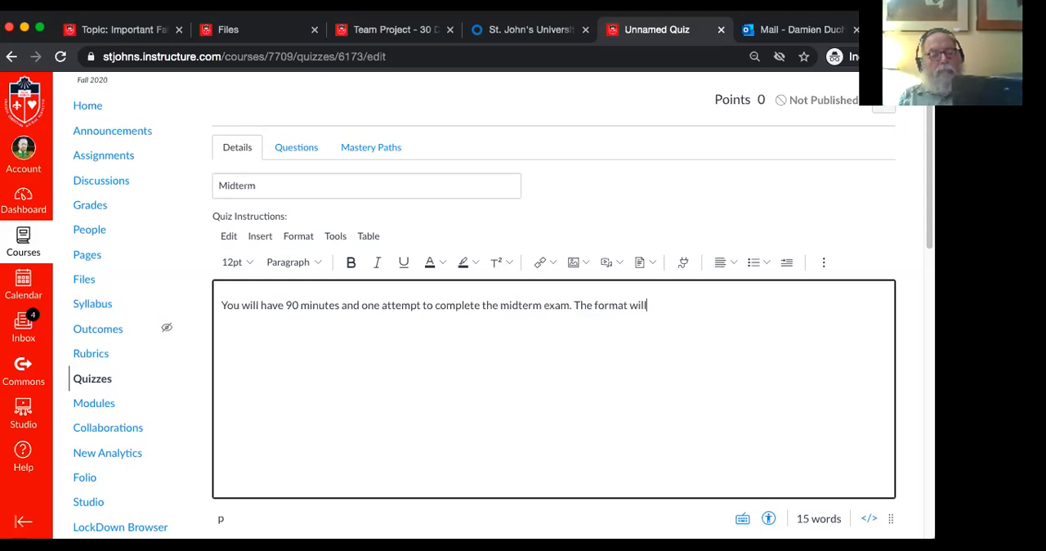
{"action": "type", "text": " be a mix of "}
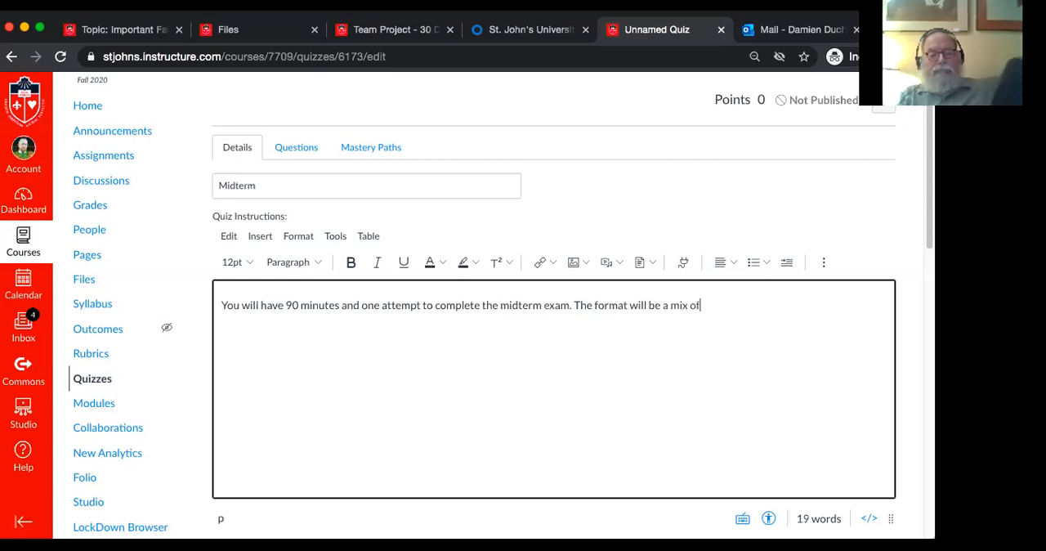
{"action": "type", "text": "short "}
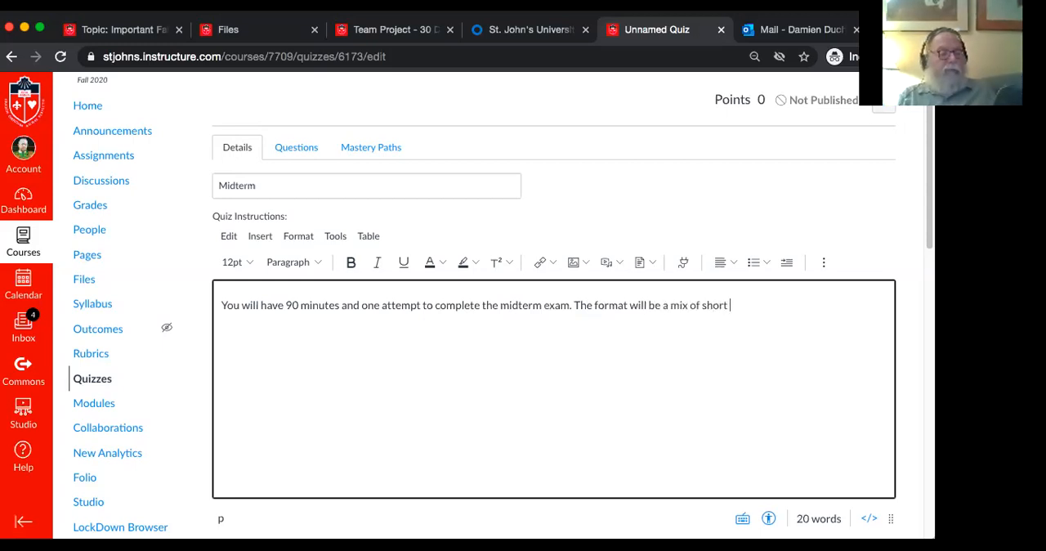
{"action": "type", "text": "answer, m"}
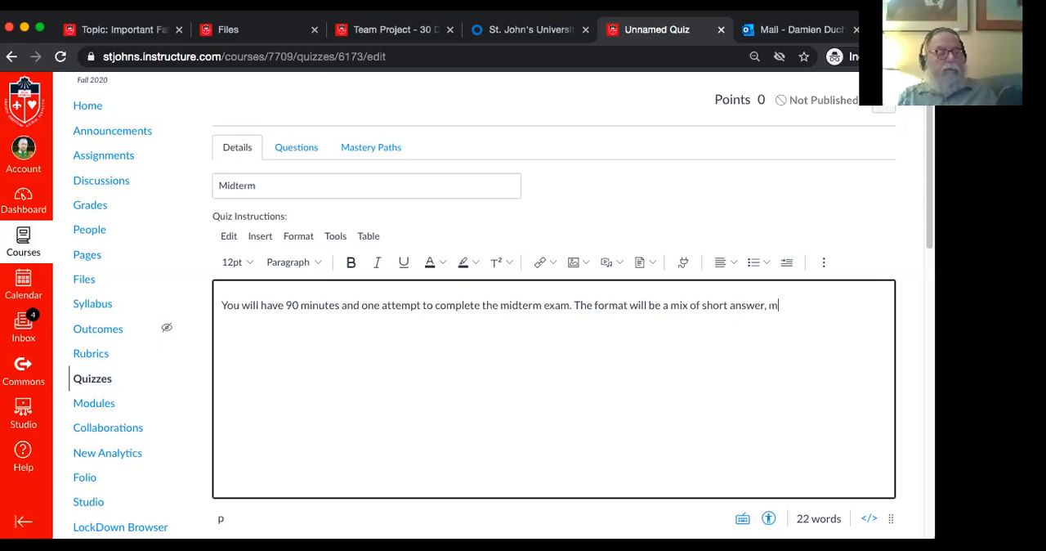
{"action": "type", "text": "ultiple cho"}
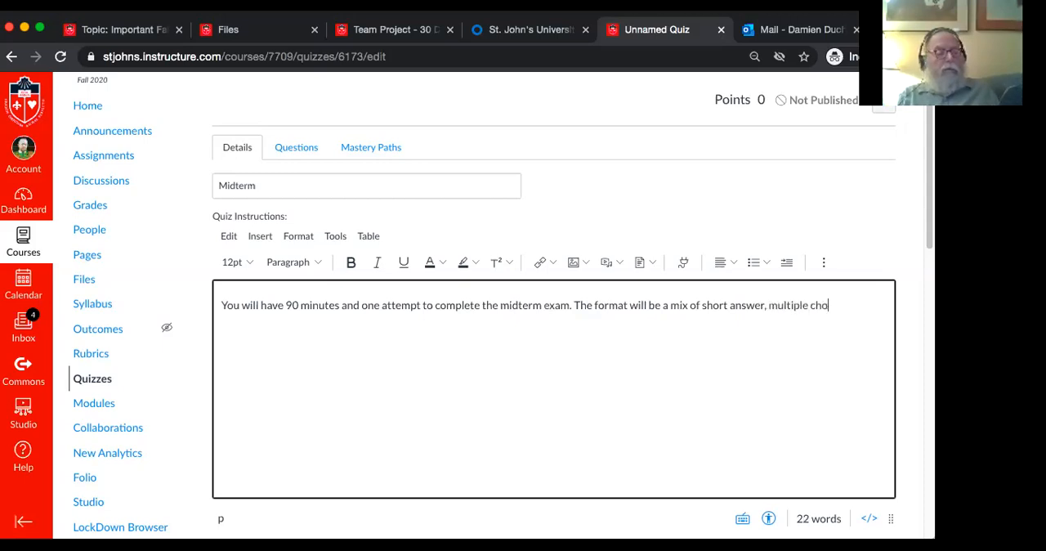
{"action": "type", "text": "ice,"}
{"action": "type", "text": " matching"}
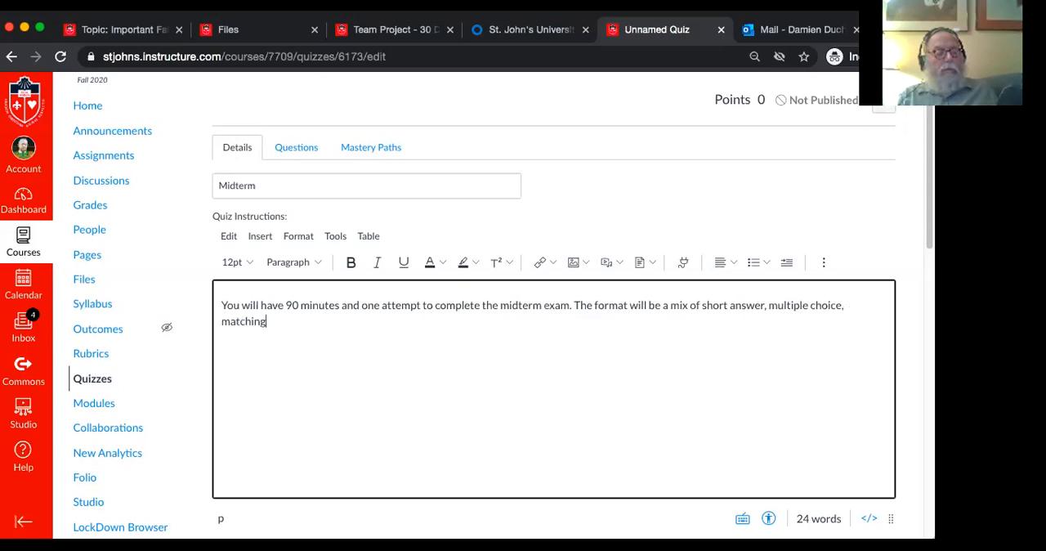
{"action": "type", "text": " and essay. "}
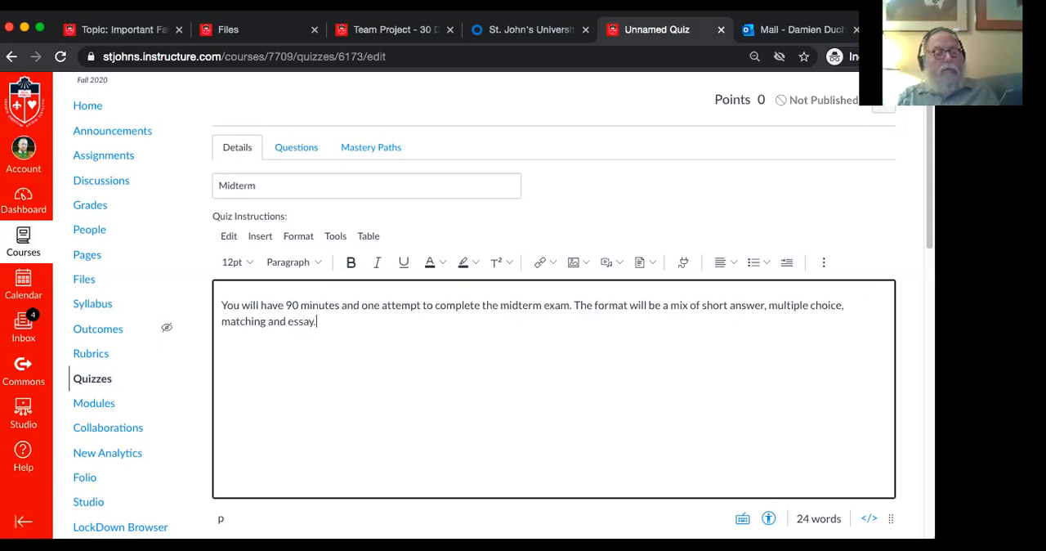
{"action": "type", "text": "The"}
Add to the quiz instructions: "The priority is for you to apply what you have learned rather than just memorization."
{"action": "type", "text": "priority "}
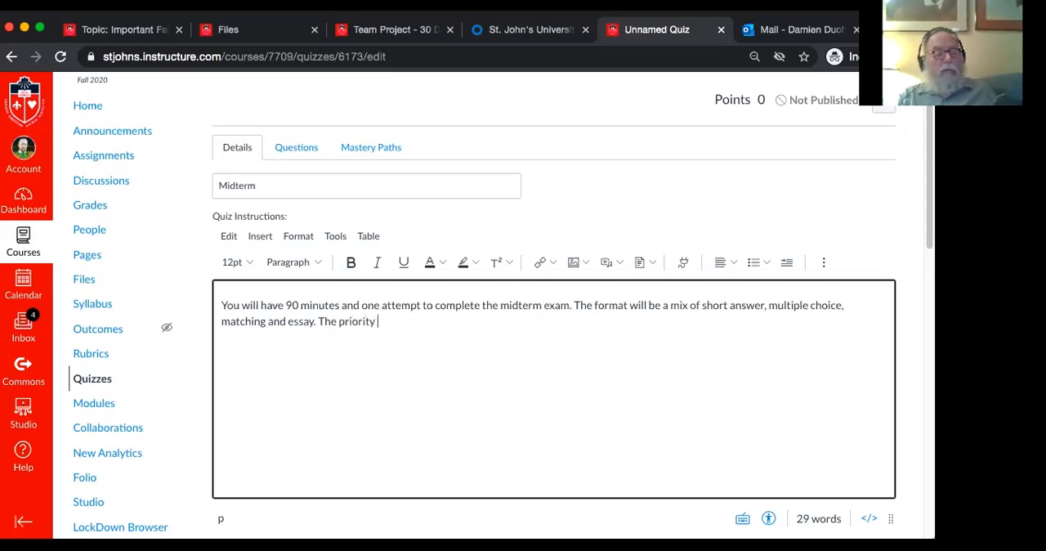
{"action": "type", "text": "is for you t"}
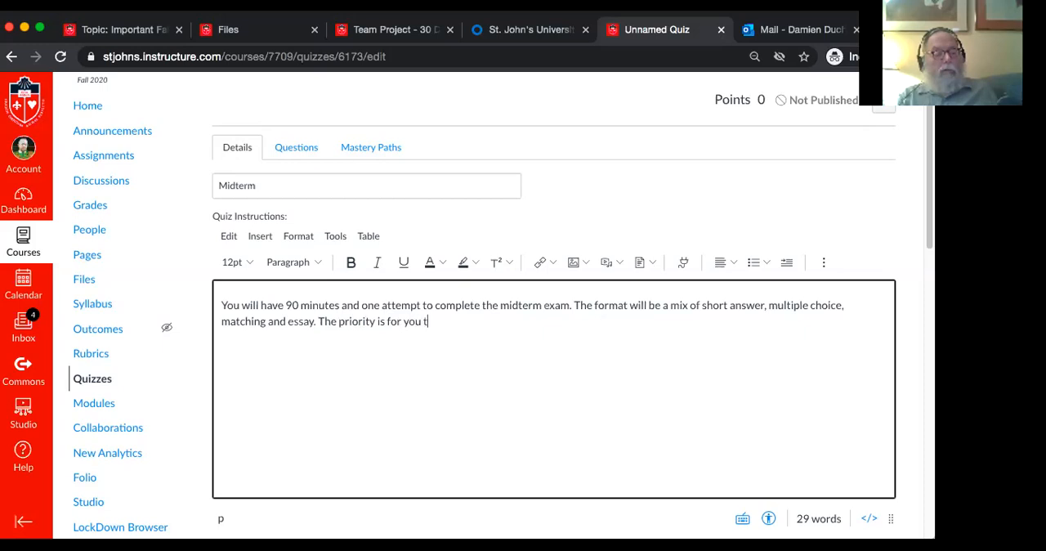
{"action": "type", "text": "o apply what y"}
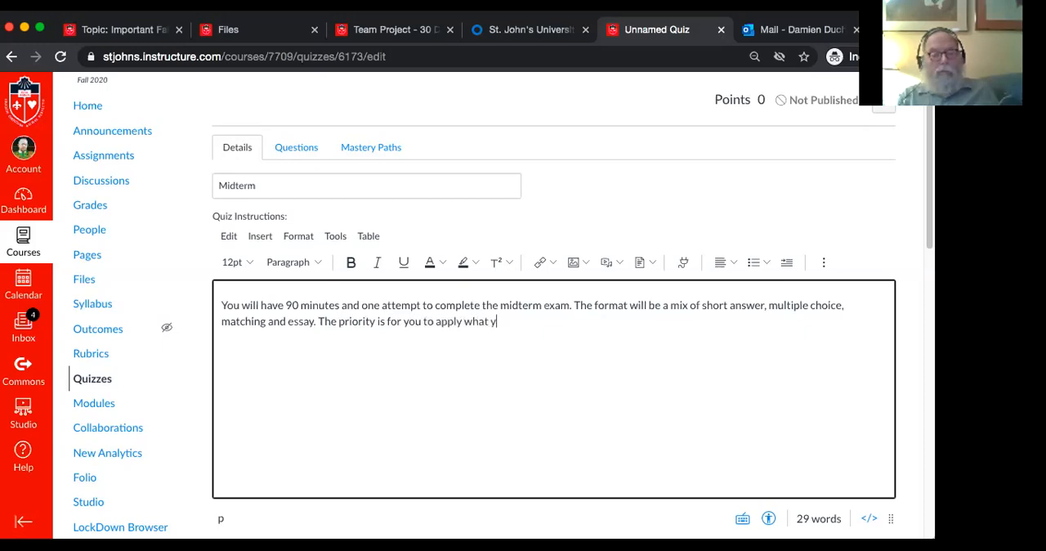
{"action": "type", "text": "ou have lear"}
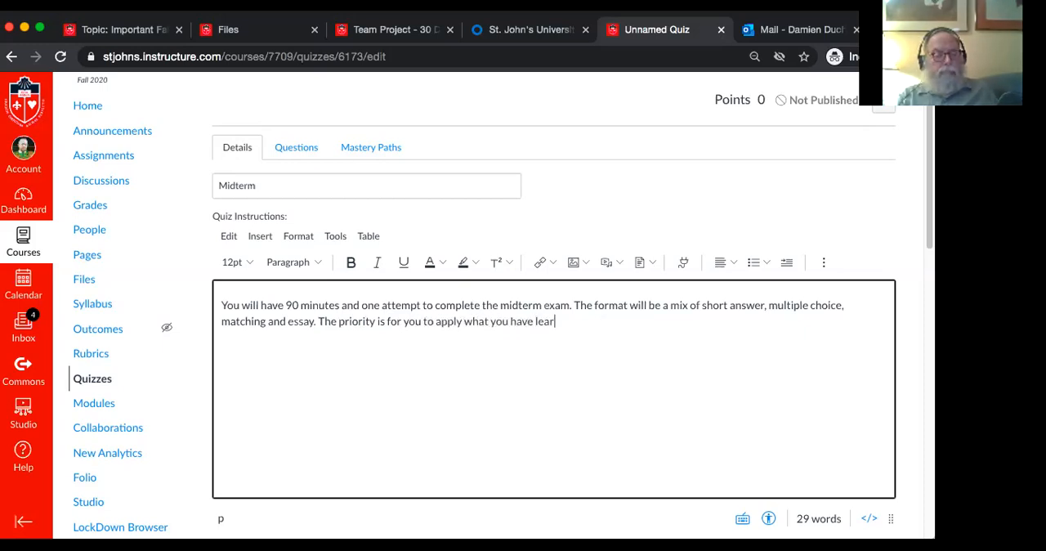
{"action": "type", "text": "ned rathe"}
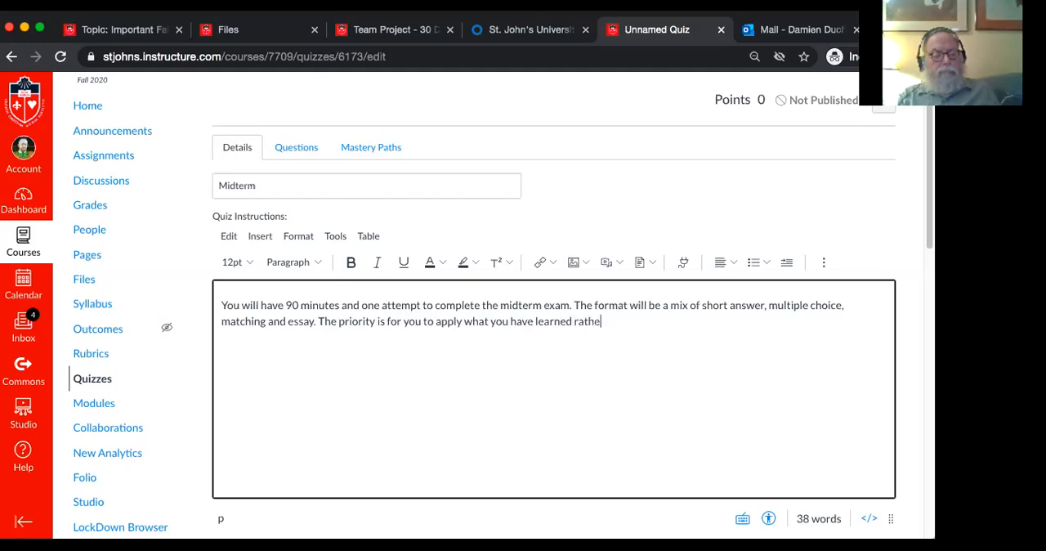
{"action": "type", "text": "r than j"}
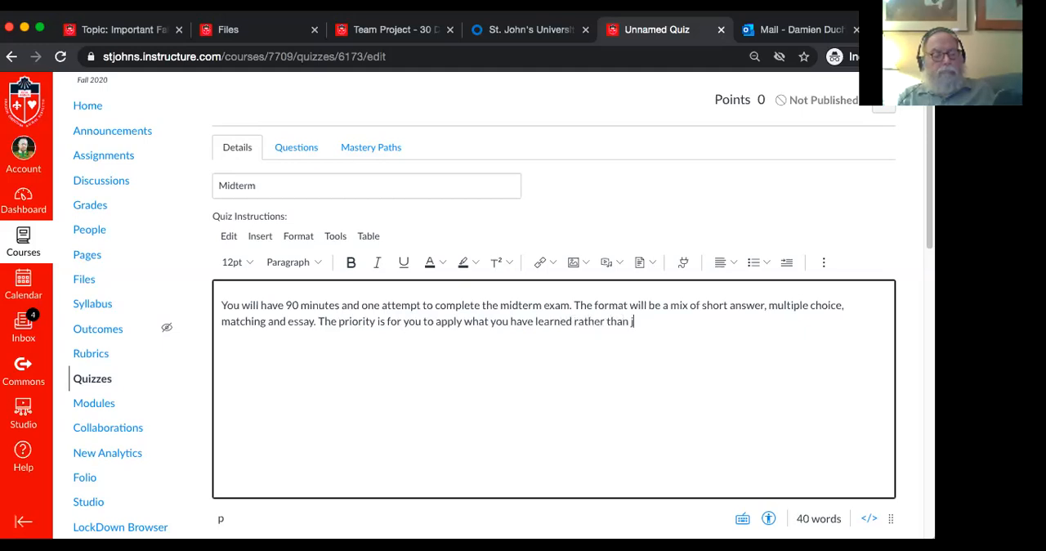
{"action": "type", "text": "ust memori"}
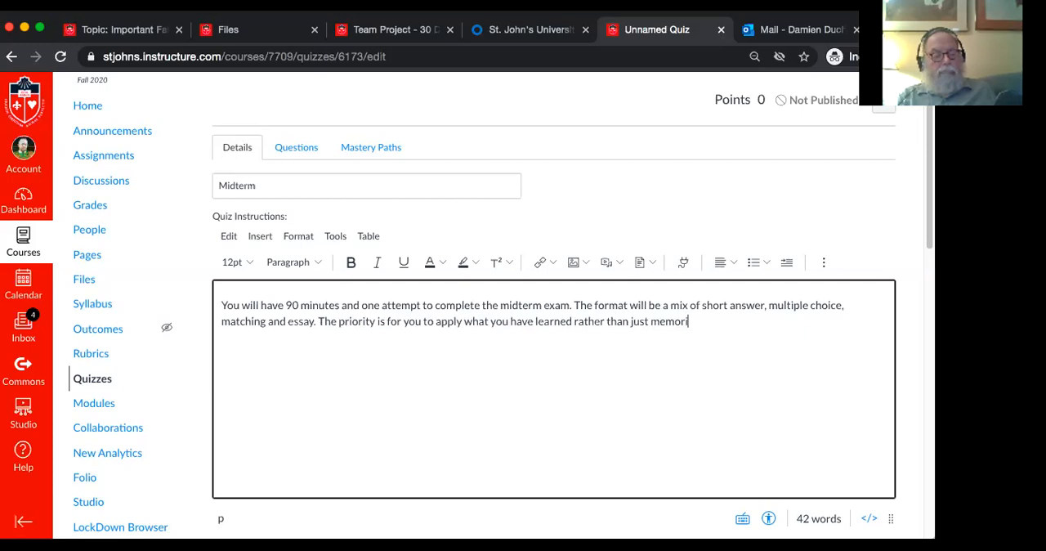
{"action": "type", "text": "zation."}
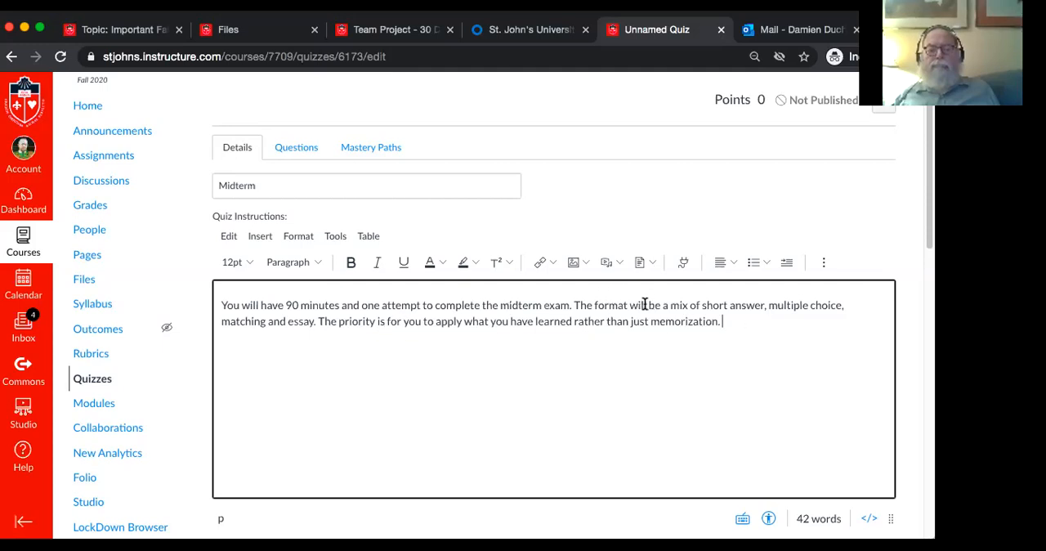
Revise the format sentence by inserting "twenty" before "short answer" and "questions" after "essay"
{"action": "left_click", "coordinate": [703, 304]}
{"action": "type", "text": "twenty"}
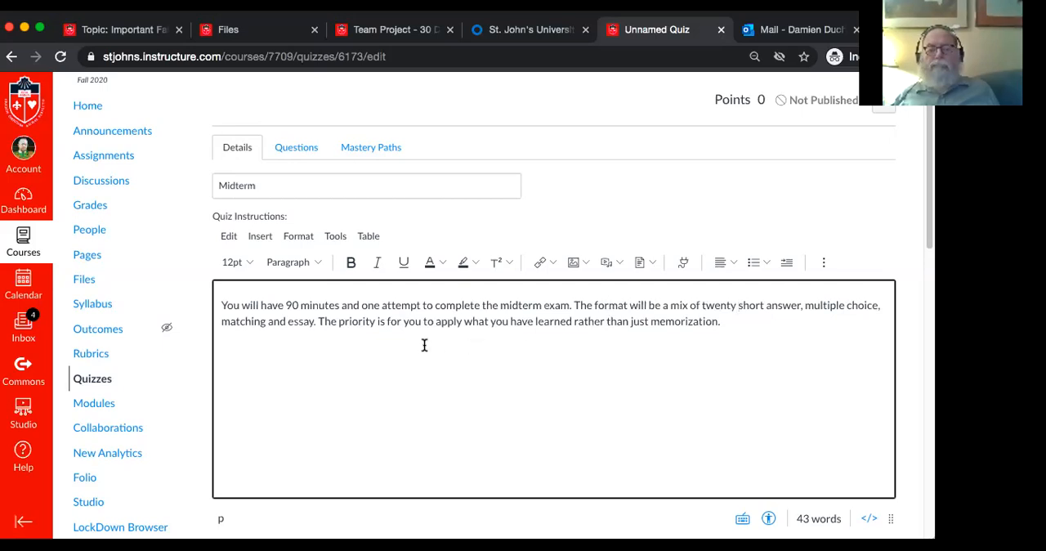
{"action": "left_click", "coordinate": [312, 323]}
{"action": "type", "text": "."}
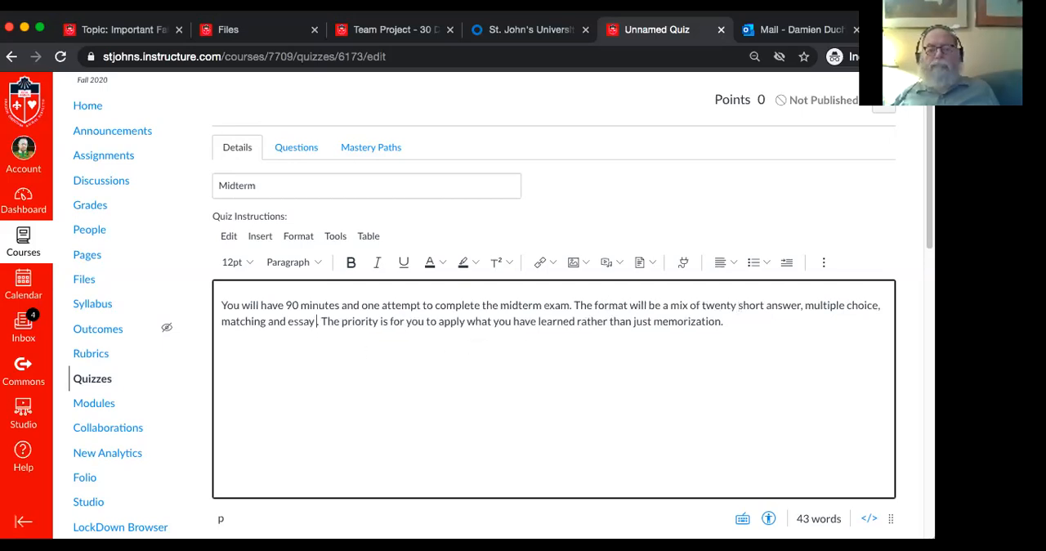
{"action": "type", "text": "questions"}
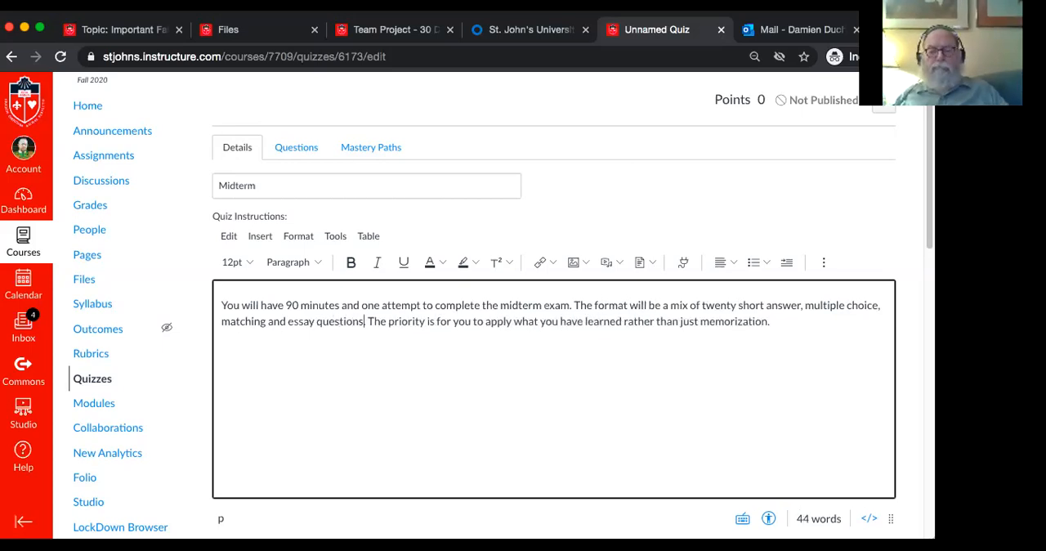
Start a second instructions paragraph with "You will have the week of October 24th to complete the exam."
{"action": "left_click", "coordinate": [646, 380]}
{"action": "key", "text": "Return"}
{"action": "type", "text": "You w"}
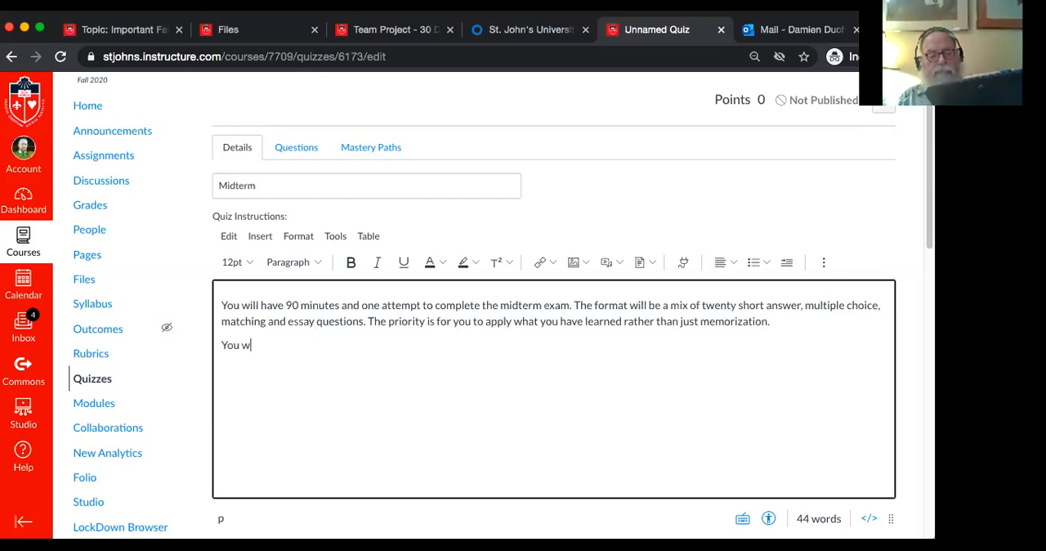
{"action": "type", "text": "ill have"}
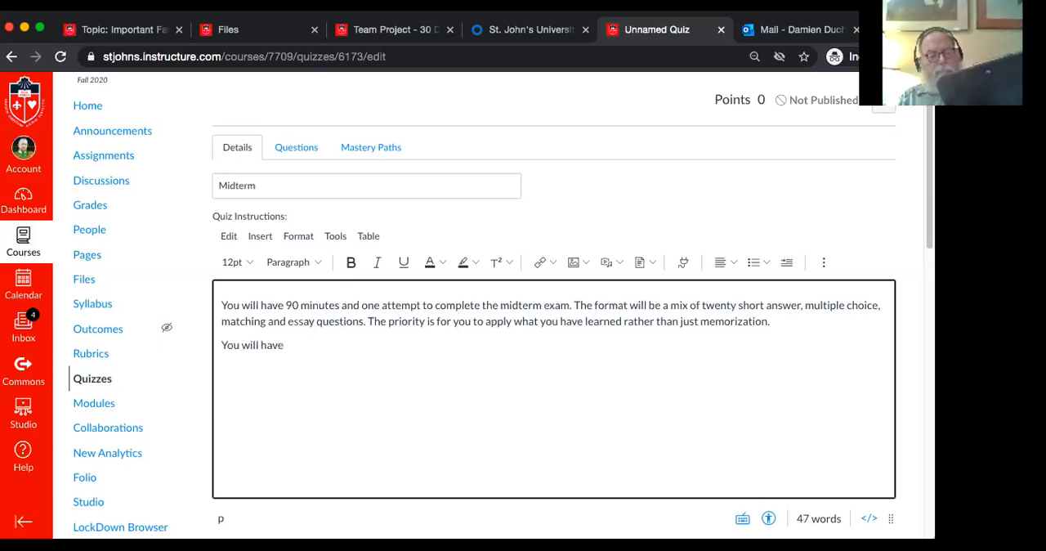
{"action": "type", "text": " five hou"}
{"action": "key", "text": "BackSpace"}
{"action": "key", "text": "BackSpace"}
{"action": "key", "text": "BackSpace"}
{"action": "key", "text": "BackSpace"}
{"action": "key", "text": "BackSpace"}
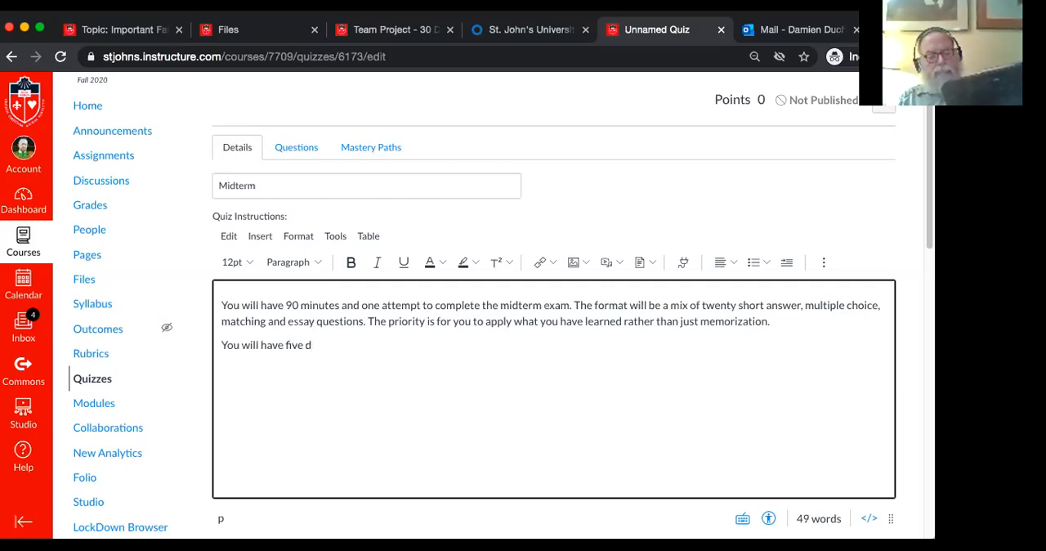
{"action": "key", "text": "BackSpace"}
{"action": "key", "text": "BackSpace"}
{"action": "key", "text": "BackSpace"}
{"action": "type", "text": "a"}
{"action": "key", "text": "BackSpace"}
{"action": "type", "text": "the week of"}
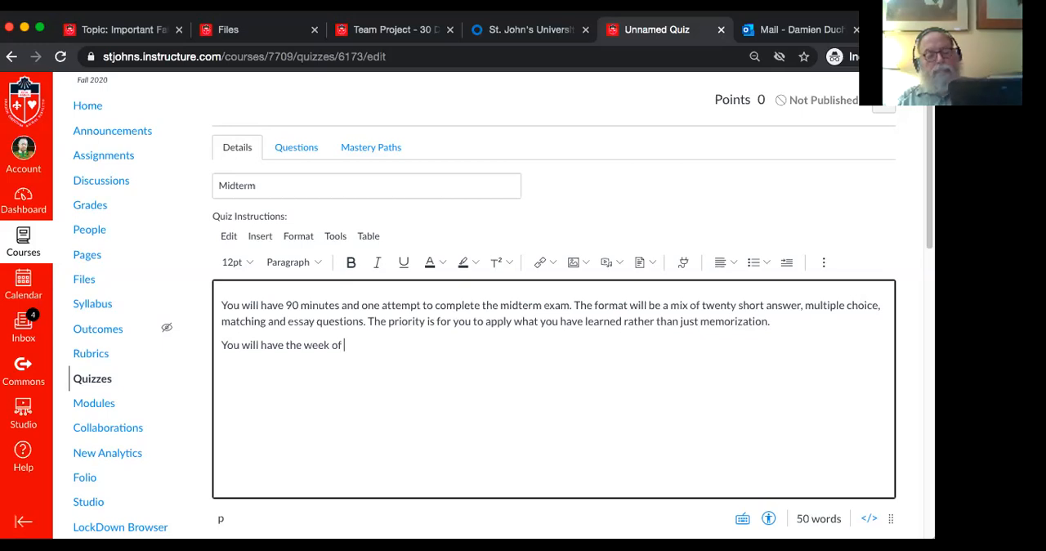
{"action": "type", "text": "October 24th "}
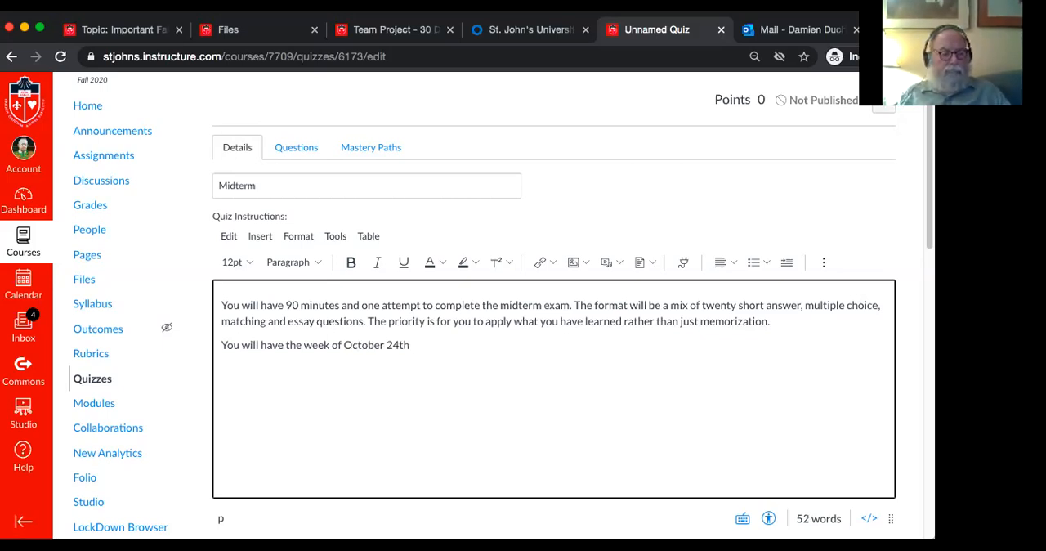
{"action": "type", "text": "to com"}
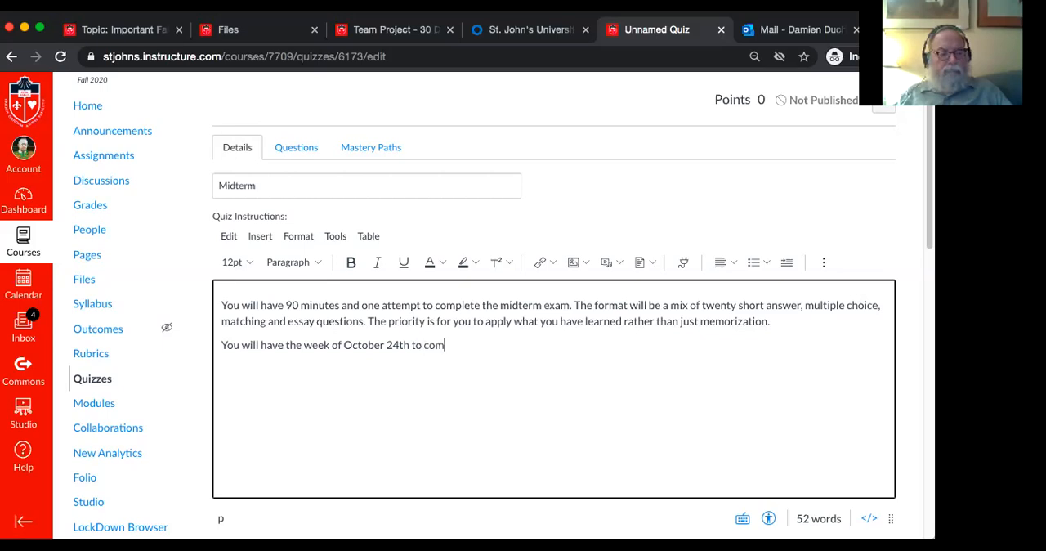
{"action": "type", "text": "plete the exam. "}
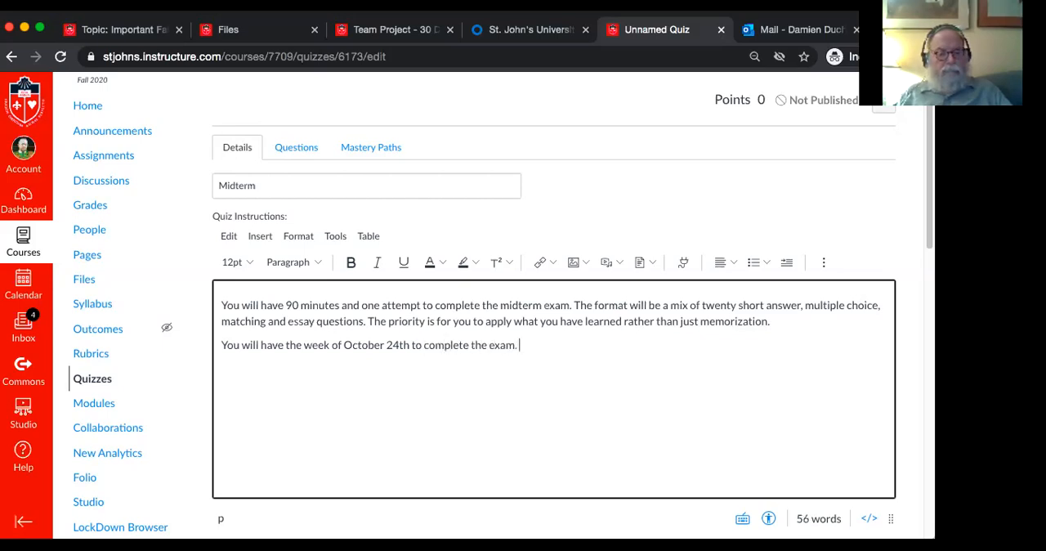
{"action": "type", "text": "Make sure to start "}
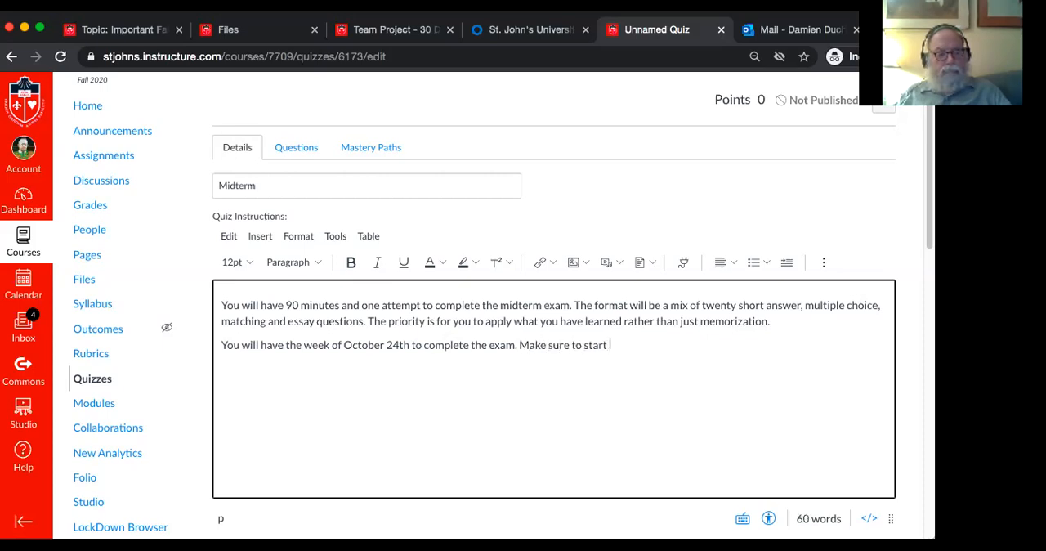
{"action": "type", "text": "before 10pm"}
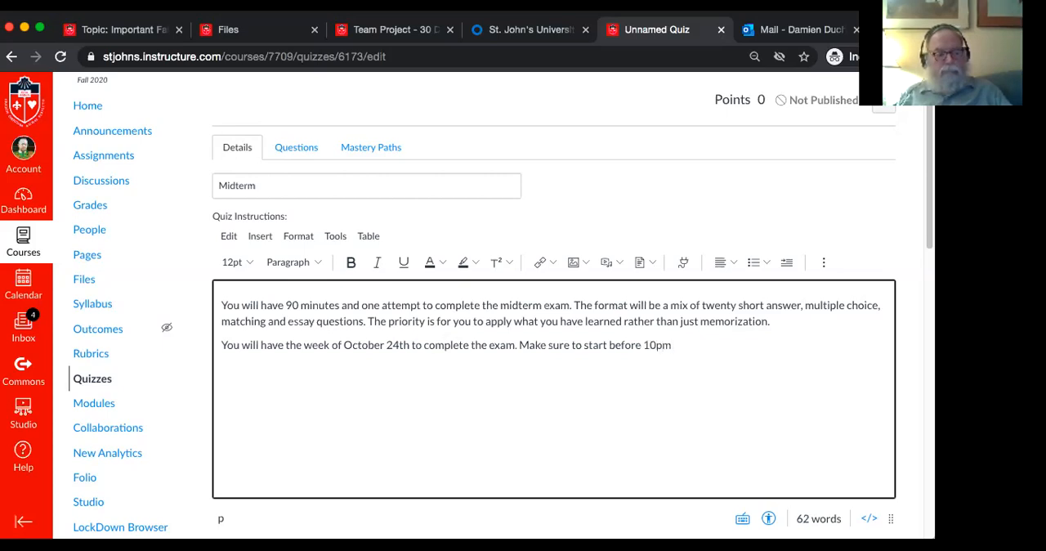
Continue the second paragraph with "Make sure to start before 10:30pm on the last day because"
{"action": "key", "text": "BackSpace"}
{"action": "key", "text": "BackSpace"}
{"action": "type", "text": ":30pm on the last "}
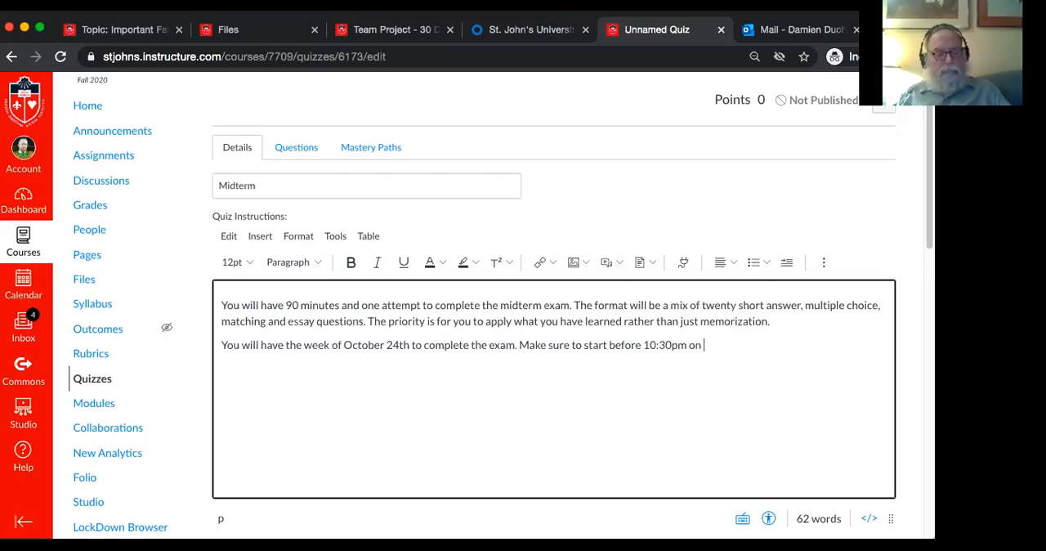
{"action": "type", "text": "day because the e"}
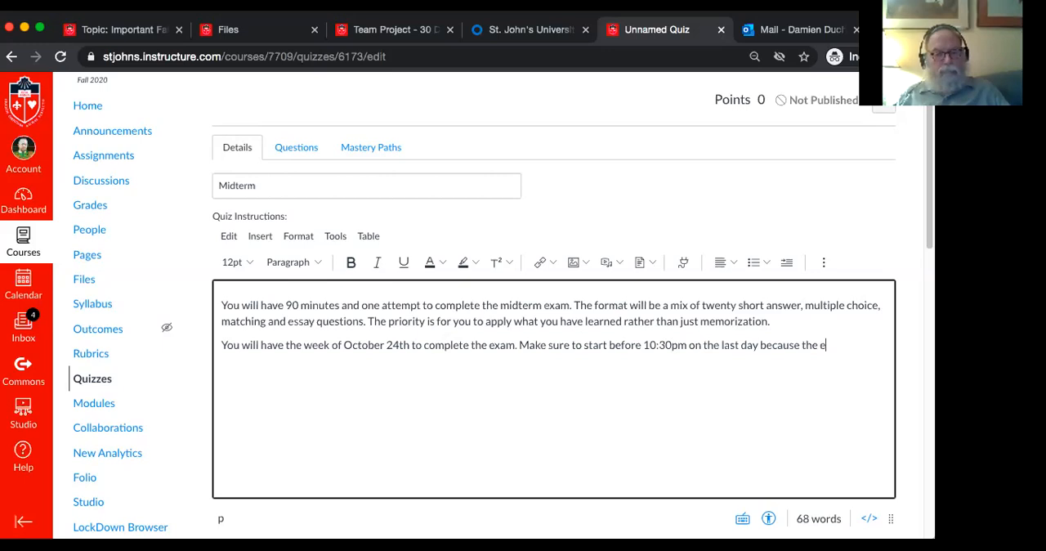
{"action": "type", "text": "xam will no "}
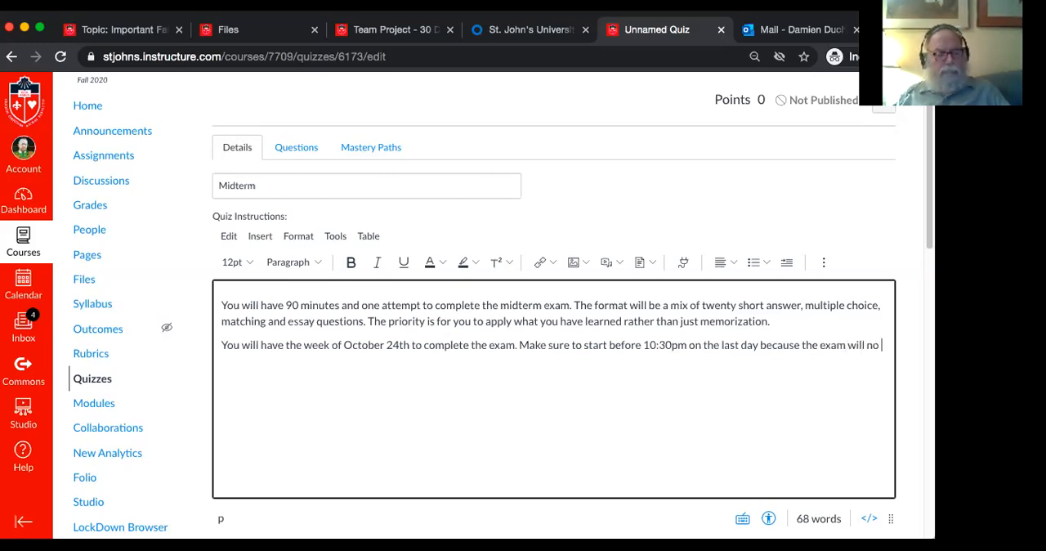
{"action": "type", "text": "longer be avai"}
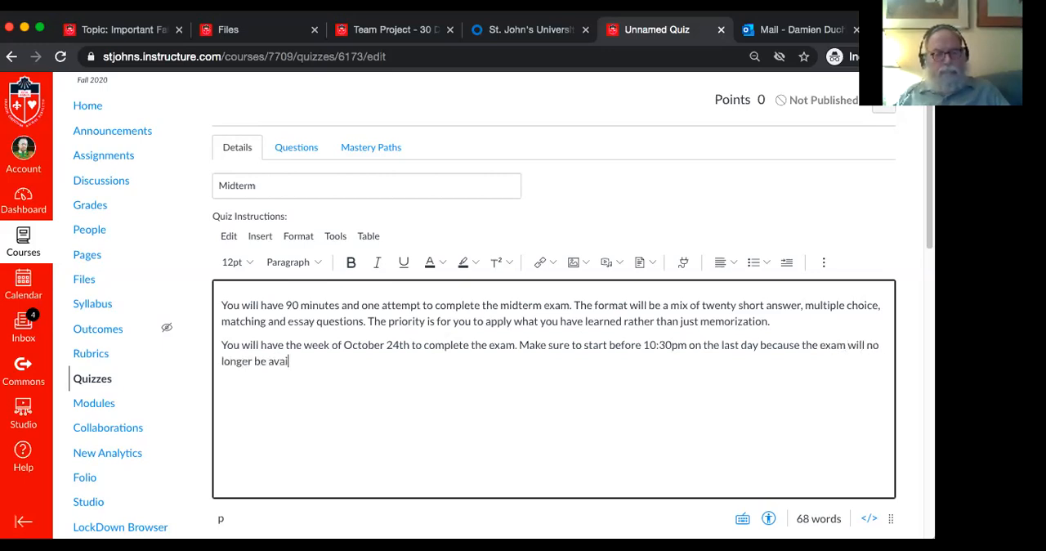
{"action": "type", "text": "lable after "}
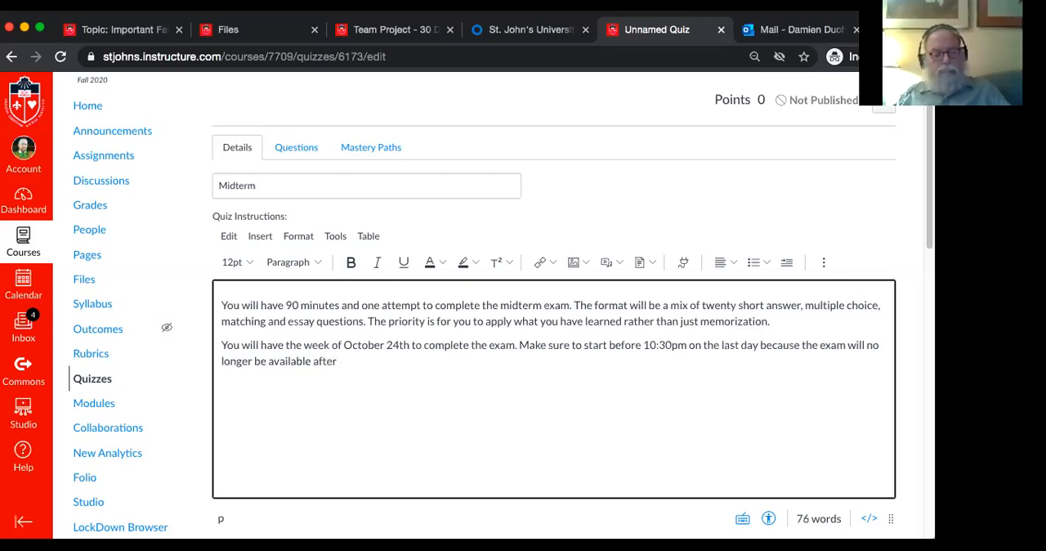
{"action": "type", "text": "11:"}
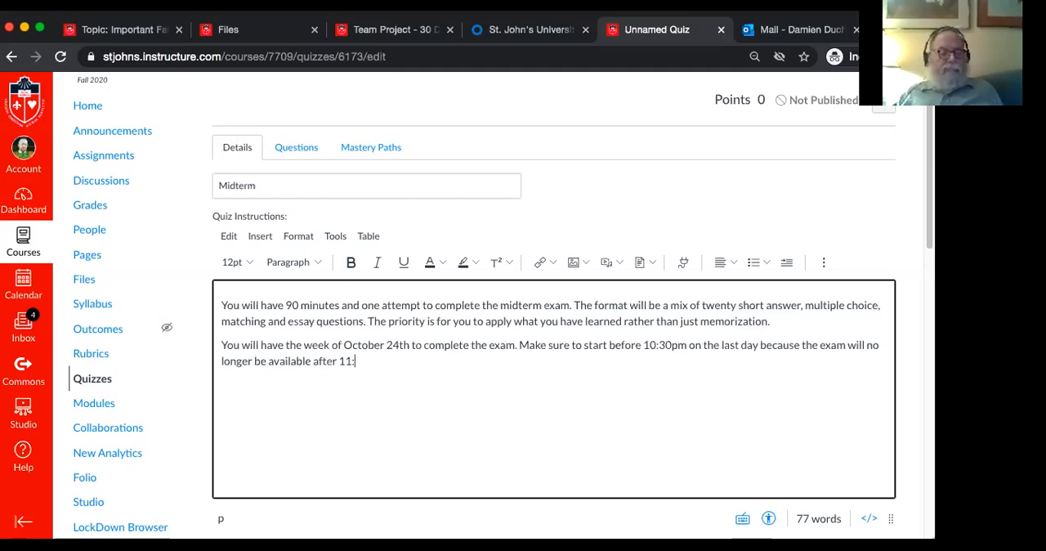
{"action": "type", "text": "59pm on "}
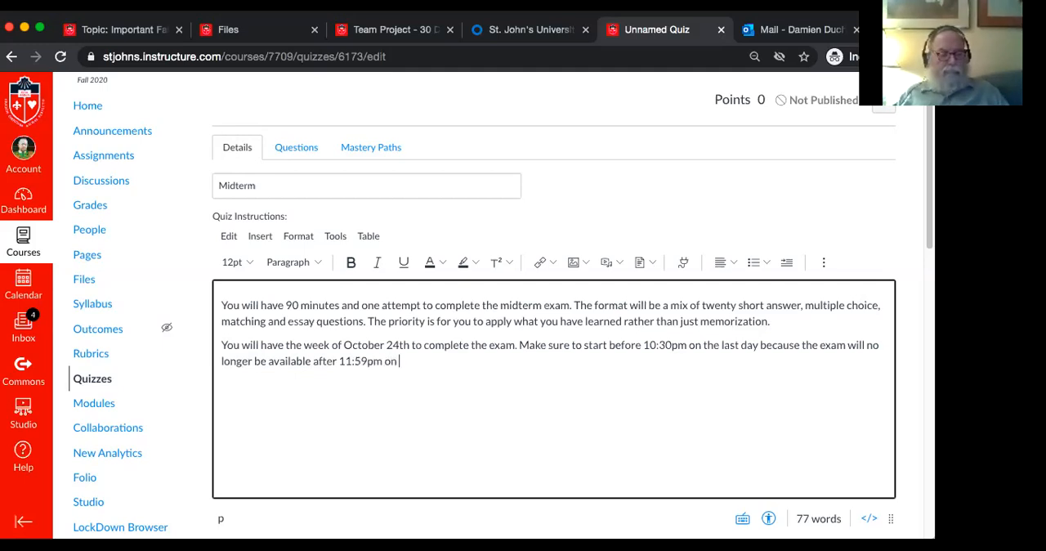
{"action": "type", "text": "October 30"}
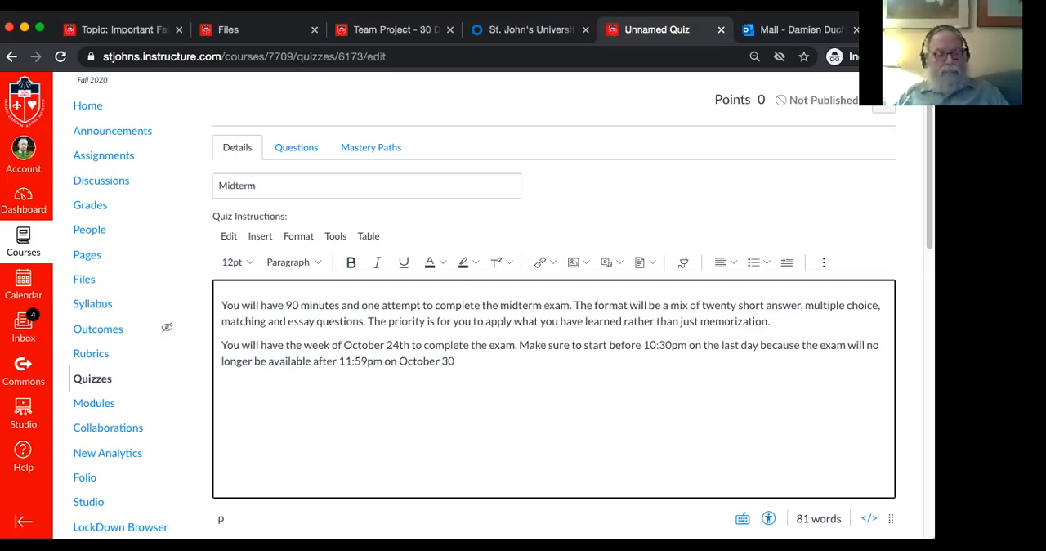
{"action": "type", "text": "th.."}
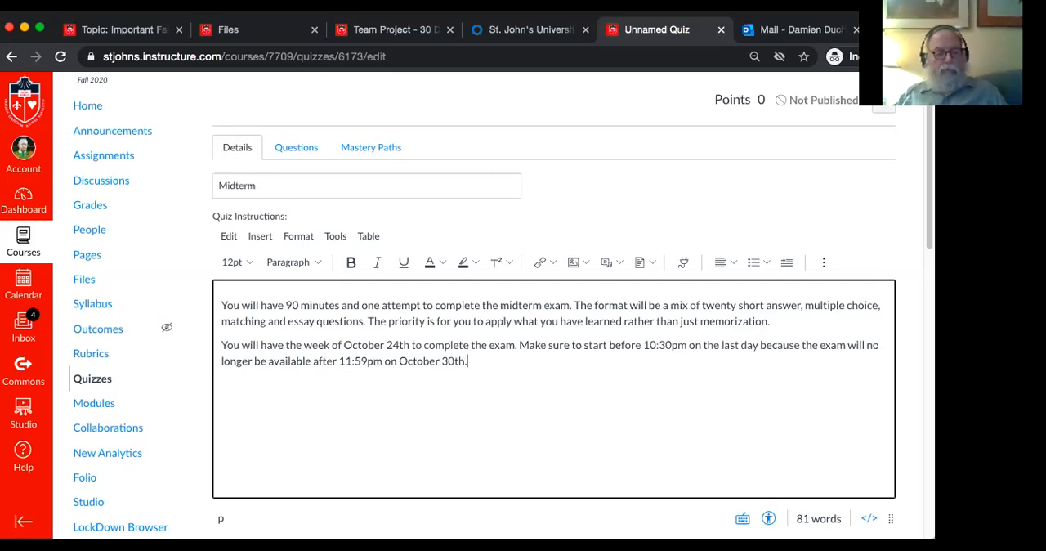
Add a new question to the quiz and name it 1
{"action": "scroll", "coordinate": [816, 206], "scroll_direction": "down", "scroll_amount": 3}
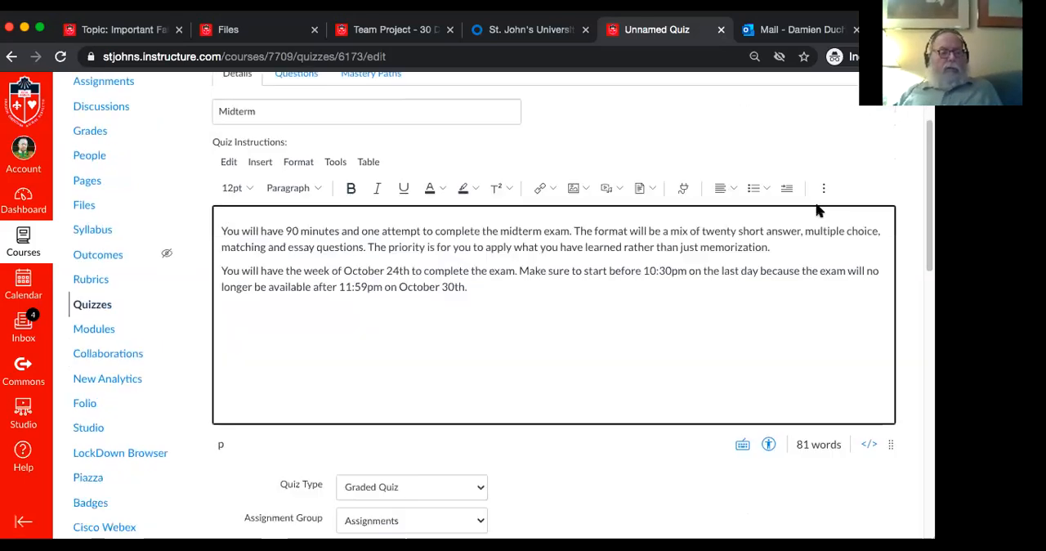
{"action": "scroll", "coordinate": [816, 210], "scroll_direction": "up", "scroll_amount": 3}
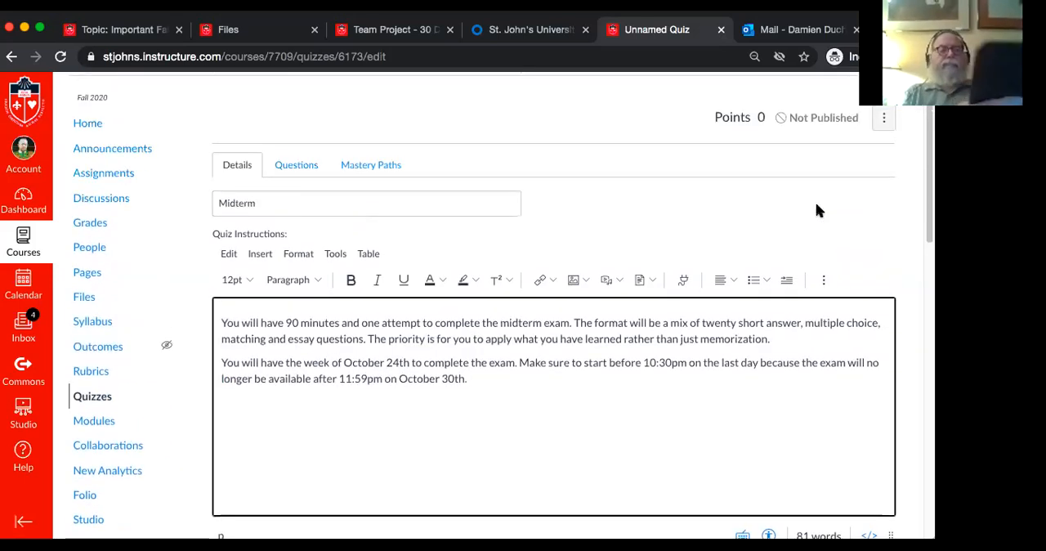
{"action": "left_click", "coordinate": [298, 167]}
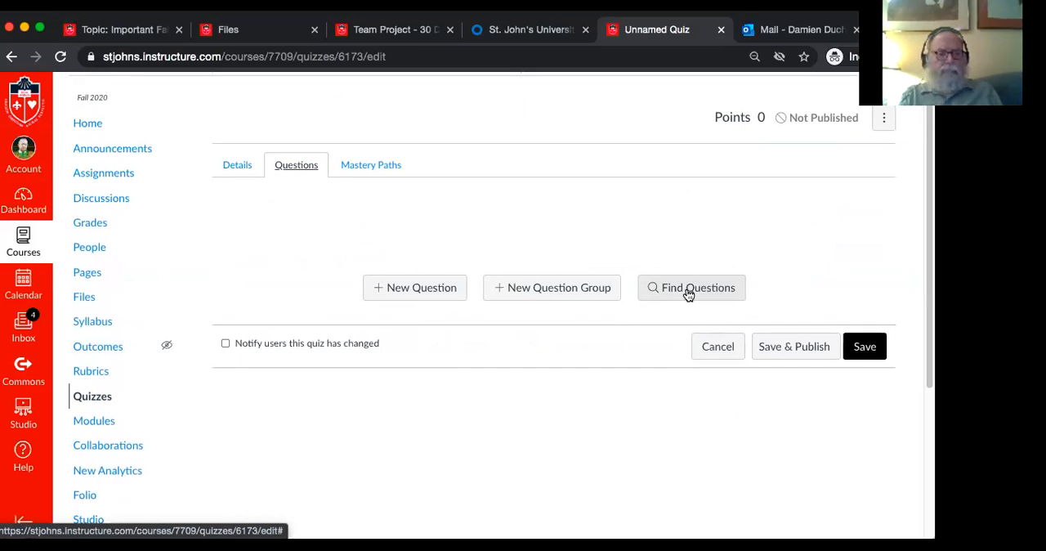
{"action": "left_click", "coordinate": [409, 288]}
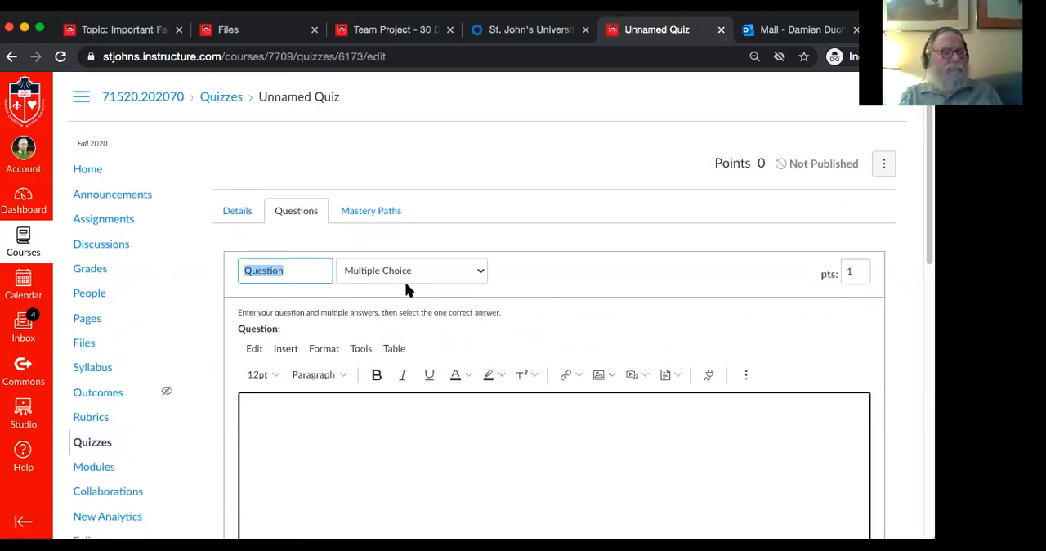
{"action": "type", "text": "1"}
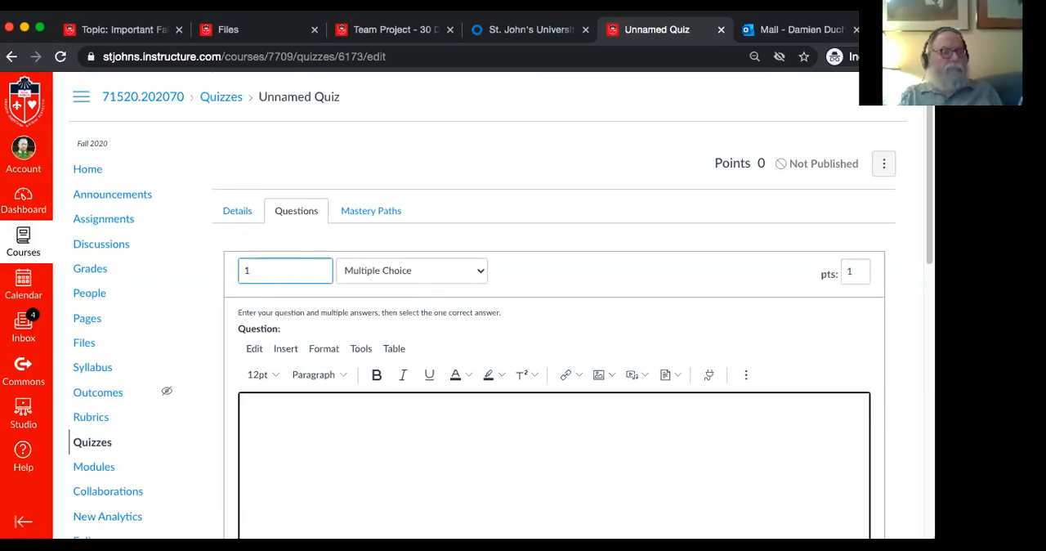
Keep the question type as Multiple Choice and set its points to 2
{"action": "left_click", "coordinate": [430, 270]}
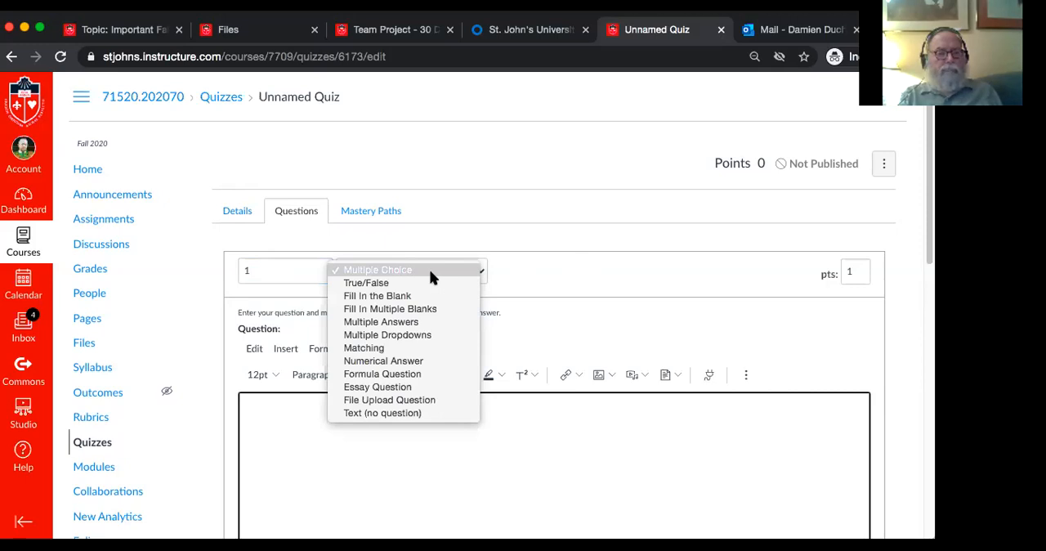
{"action": "left_click", "coordinate": [429, 270]}
{"action": "scroll", "coordinate": [587, 334], "scroll_direction": "down", "scroll_amount": 3}
{"action": "scroll", "coordinate": [587, 333], "scroll_direction": "up", "scroll_amount": 2}
{"action": "double_click", "coordinate": [852, 239]}
{"action": "type", "text": "2"}
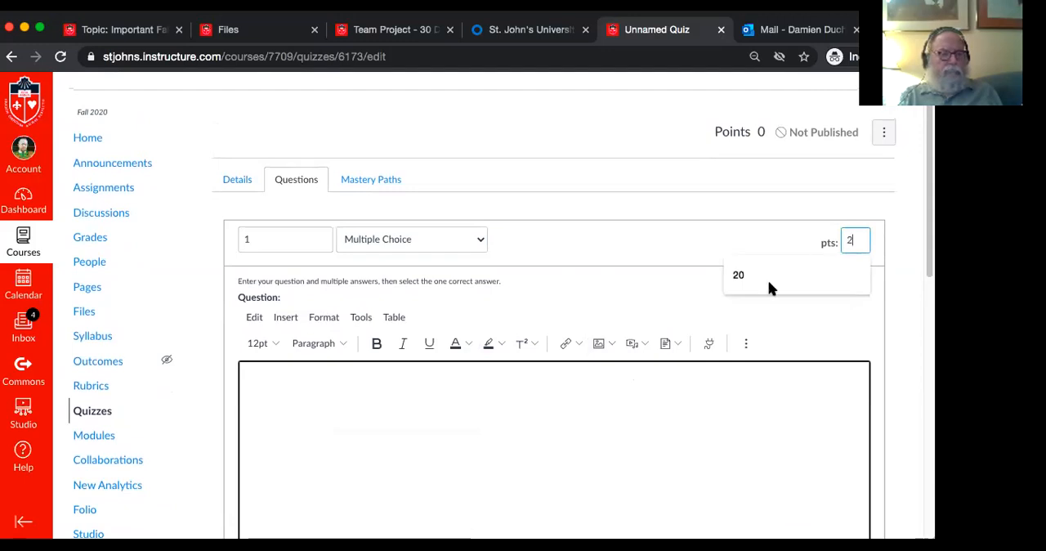
{"action": "left_click", "coordinate": [675, 283]}
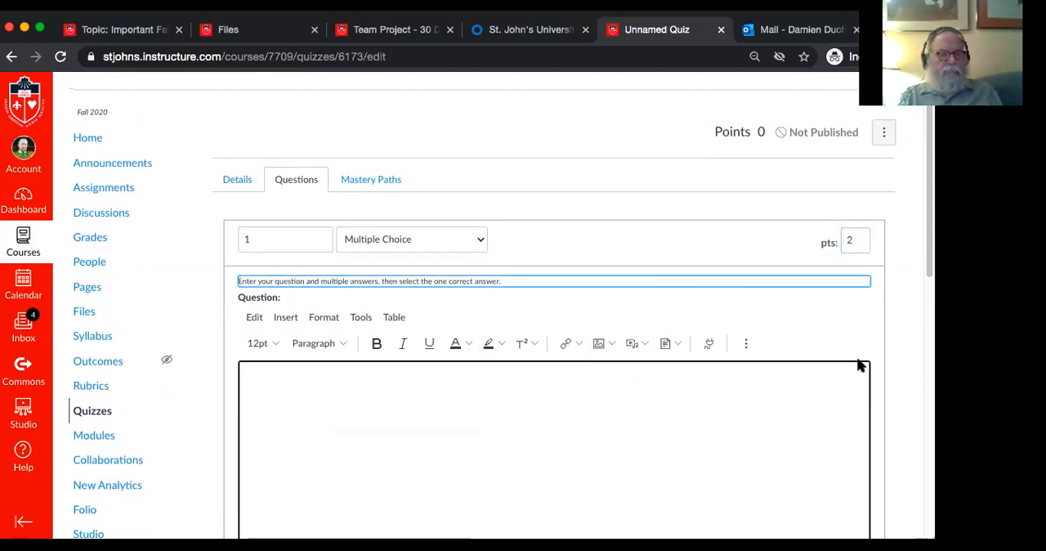
{"action": "left_click", "coordinate": [897, 364]}
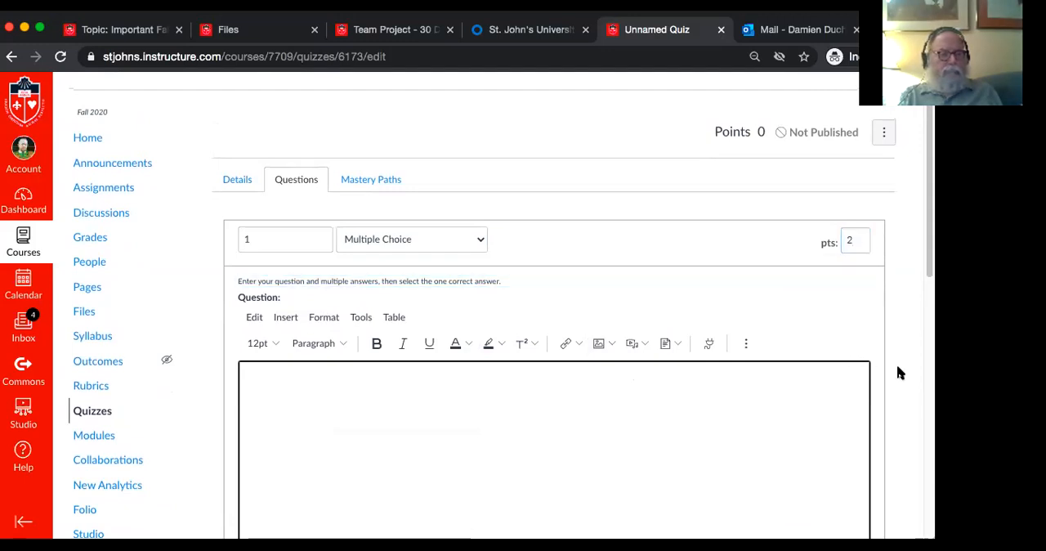
Write the question text "What are the 4Ps of the marketing mix?"
{"action": "left_click", "coordinate": [533, 430]}
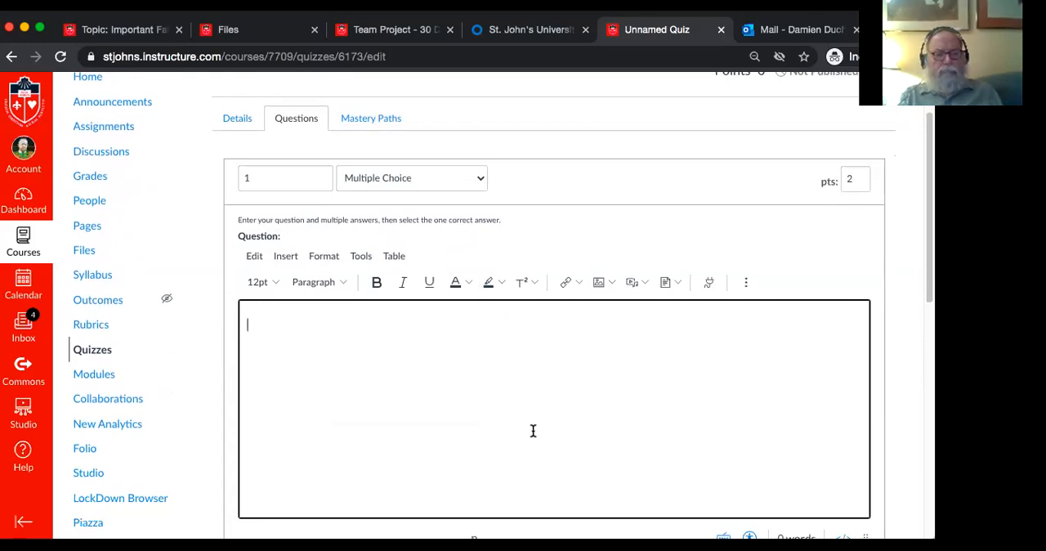
{"action": "type", "text": "What are the "}
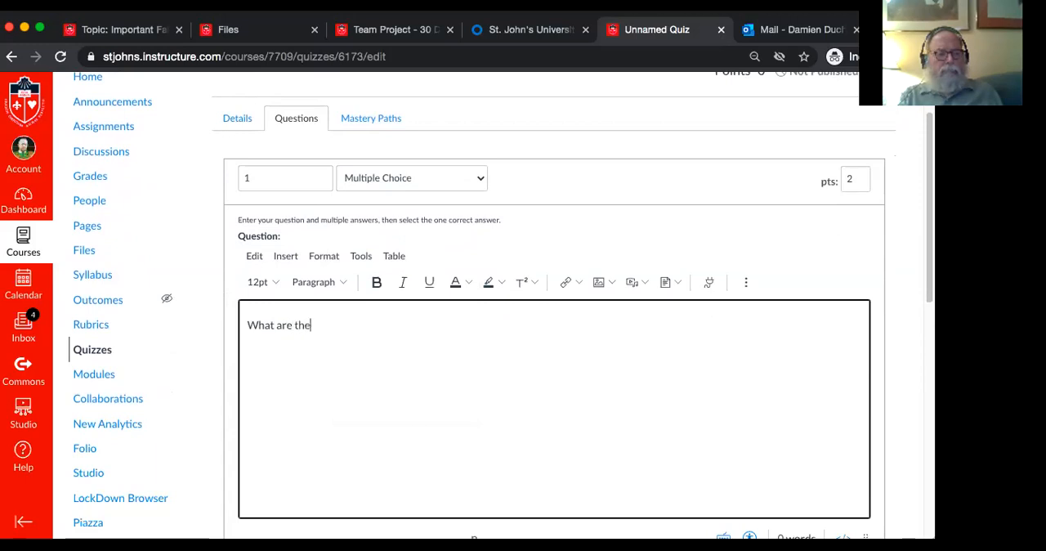
{"action": "type", "text": "4ps"}
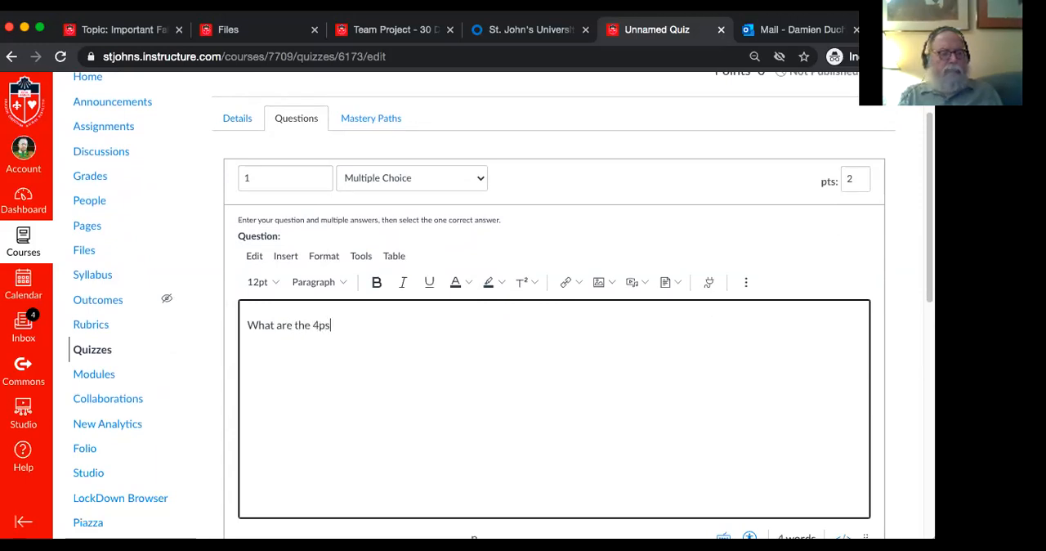
{"action": "key", "text": "BackSpace"}
{"action": "key", "text": "BackSpace"}
{"action": "key", "text": "BackSpace"}
{"action": "key", "text": "BackSpace"}
{"action": "type", "text": "4Ps of the marketing mix?"}
{"action": "key", "text": "Return"}
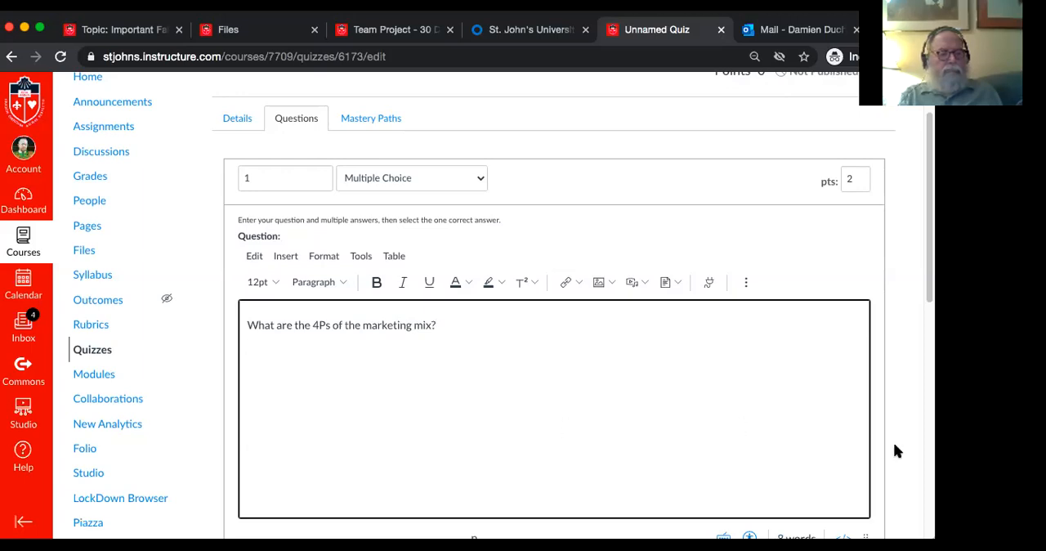
Enter "Product, Place, Price, Promotion" as the correct answer
{"action": "scroll", "coordinate": [894, 451], "scroll_direction": "down", "scroll_amount": 3}
{"action": "scroll", "coordinate": [894, 442], "scroll_direction": "down", "scroll_amount": 1}
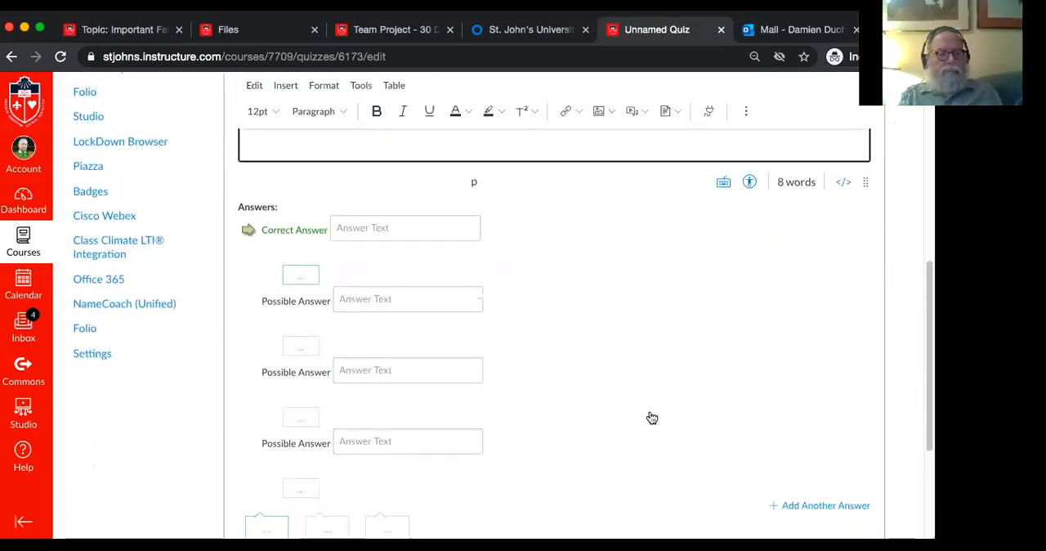
{"action": "left_click", "coordinate": [380, 226]}
{"action": "type", "text": "Prod"}
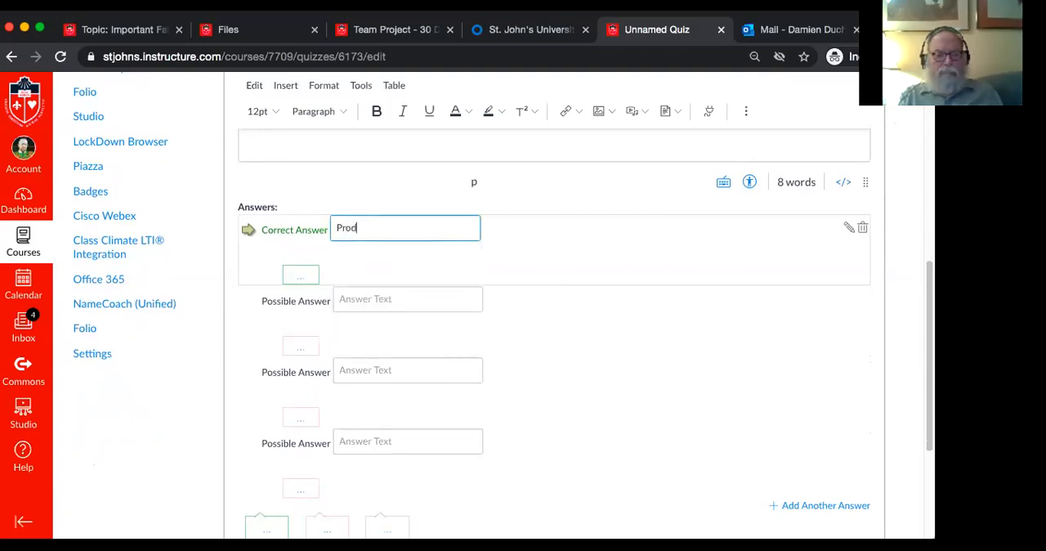
{"action": "type", "text": "uct, Place, Price, Promotion"}
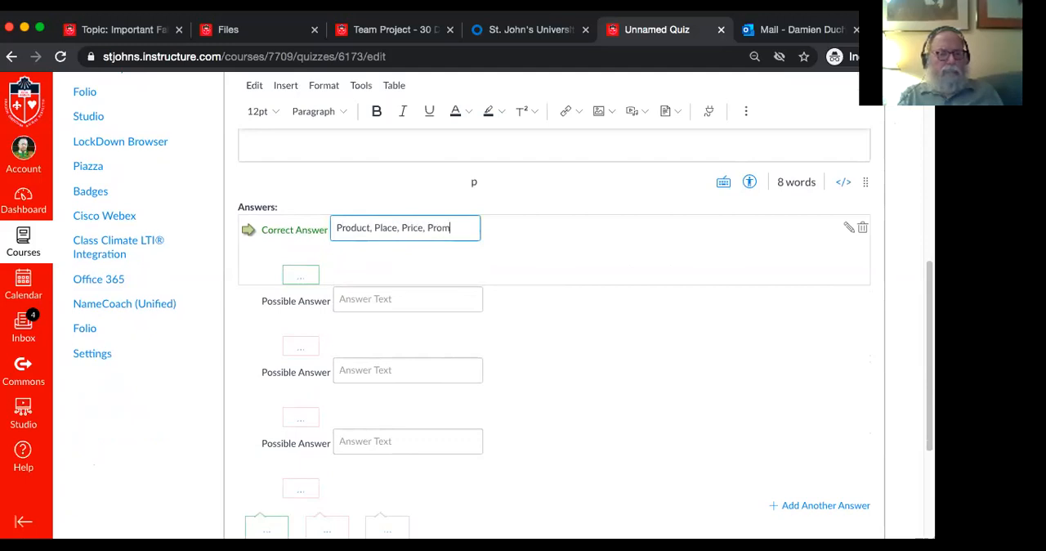
Enter "Peperoni, Pasta, Pizza, Paté" as the first wrong possible answer
{"action": "left_click", "coordinate": [366, 296]}
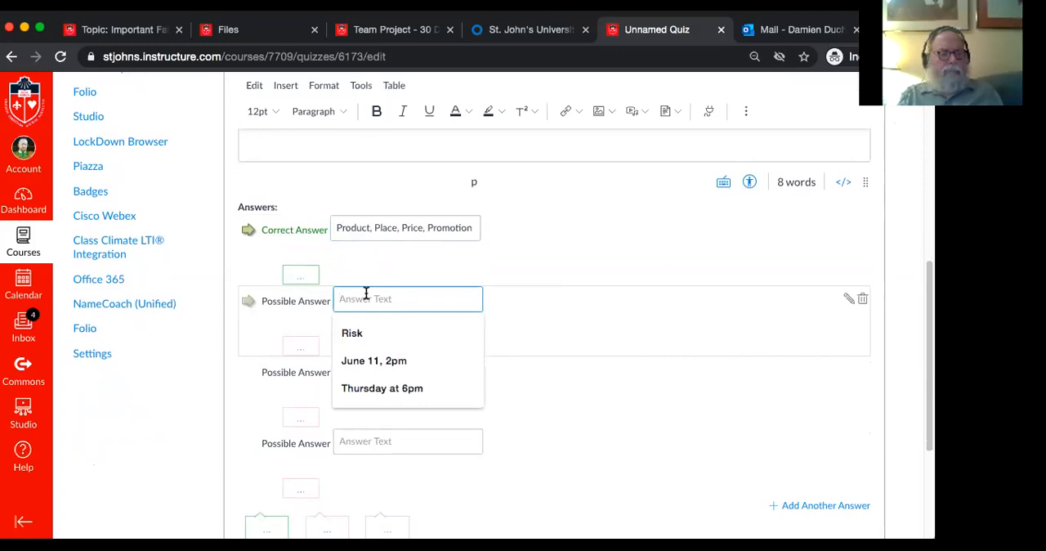
{"action": "type", "text": "P"}
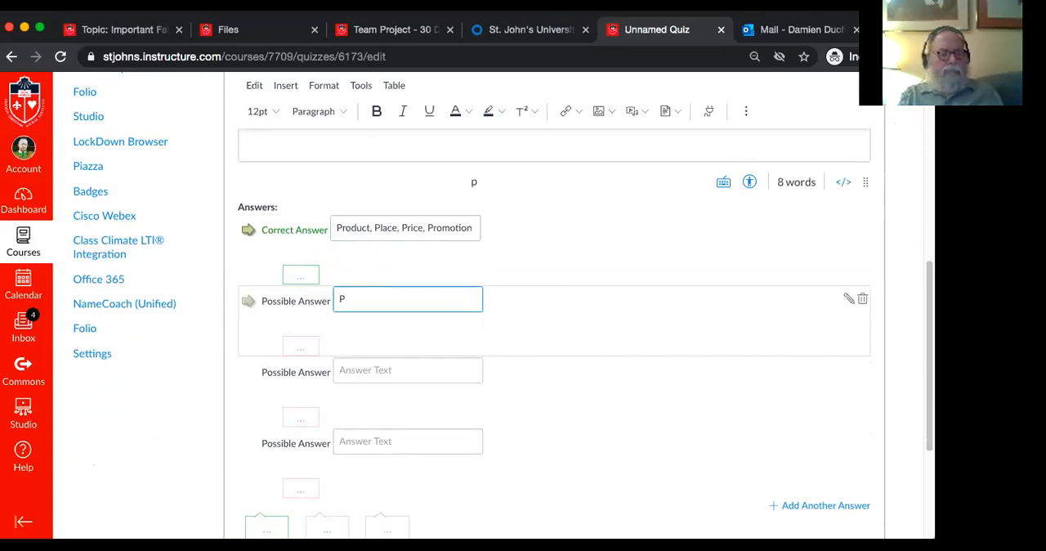
{"action": "type", "text": "eperoni, "}
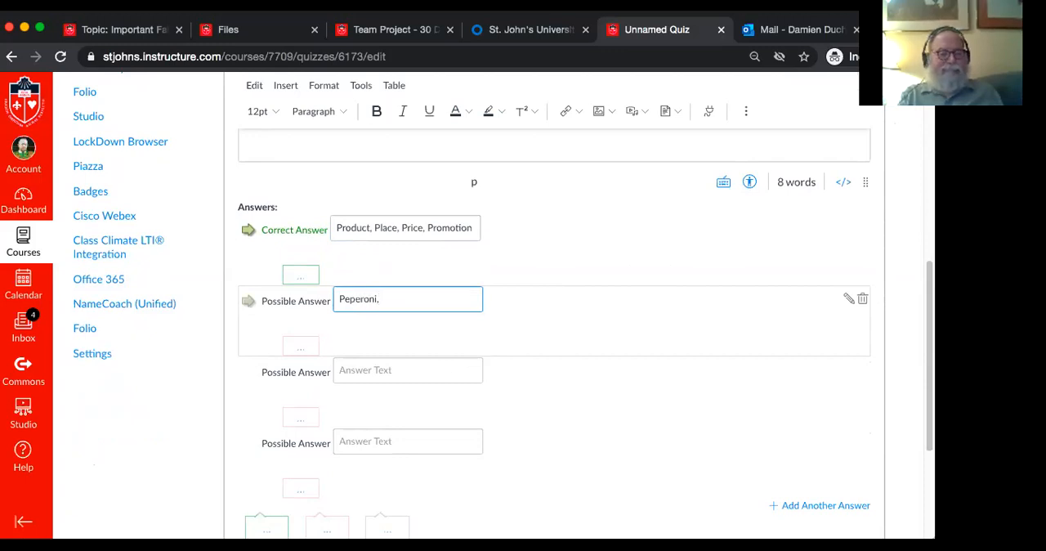
{"action": "type", "text": "Pasta, Pizza,"}
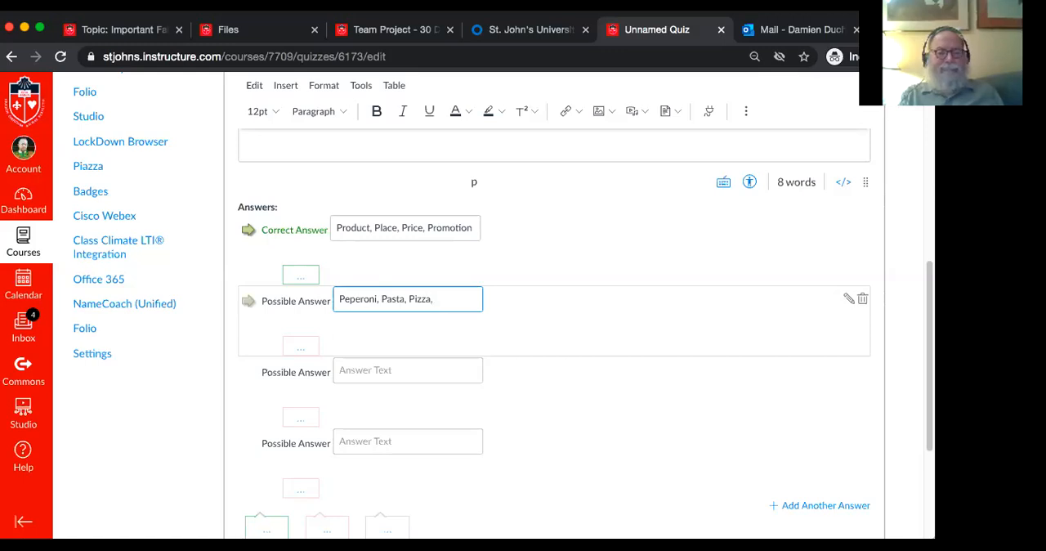
{"action": "type", "text": "Pate"}
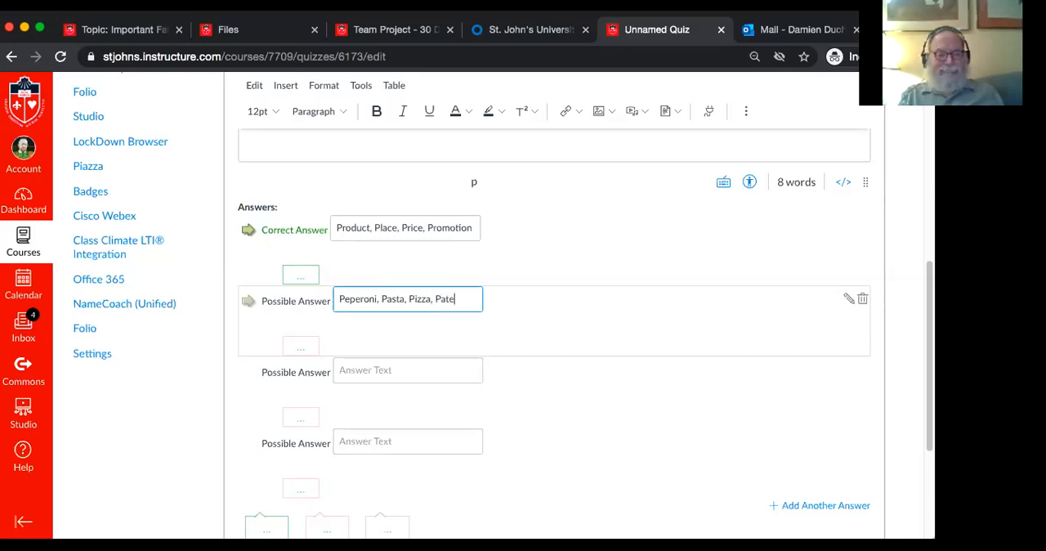
{"action": "type", "text": "e"}
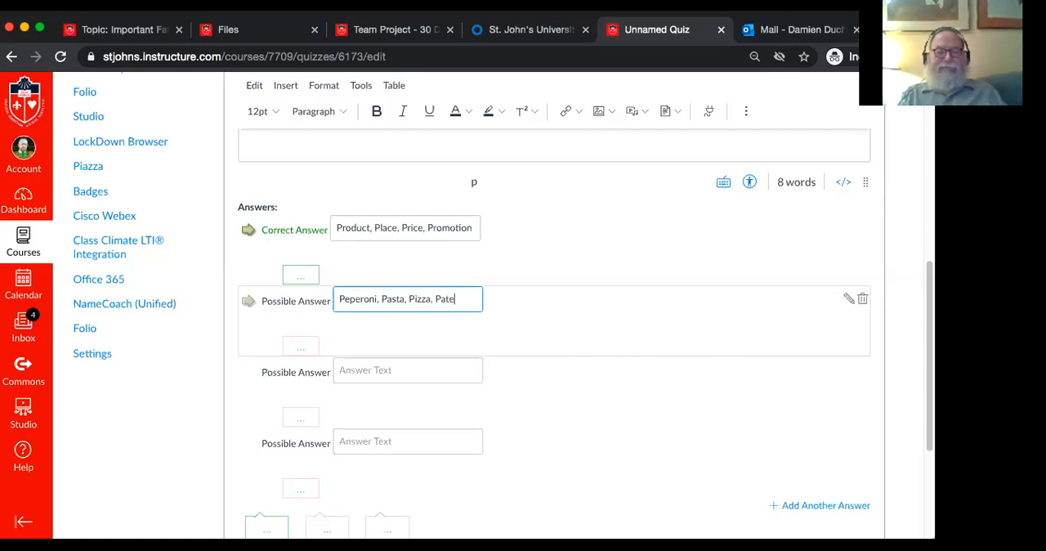
Enter "Product, Place, Path, Price" as the second wrong possible answer
{"action": "left_click", "coordinate": [384, 371]}
{"action": "type", "text": "Prod"}
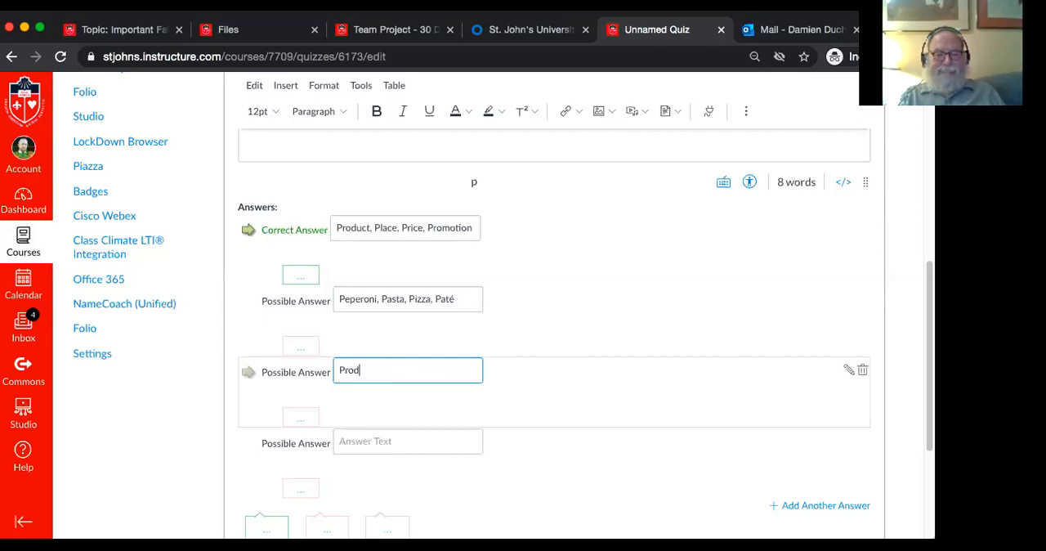
{"action": "type", "text": "uct, "}
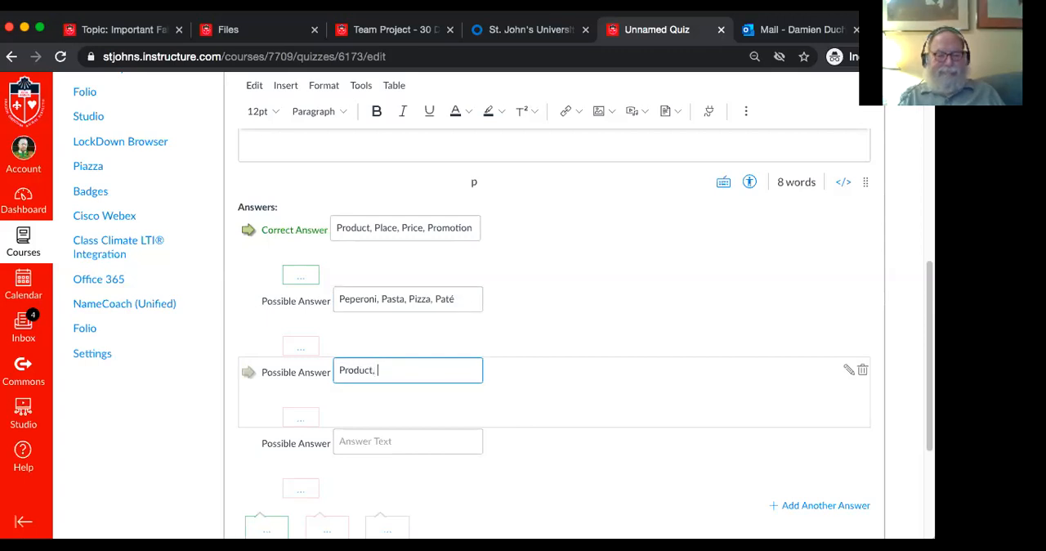
{"action": "type", "text": "Place,"}
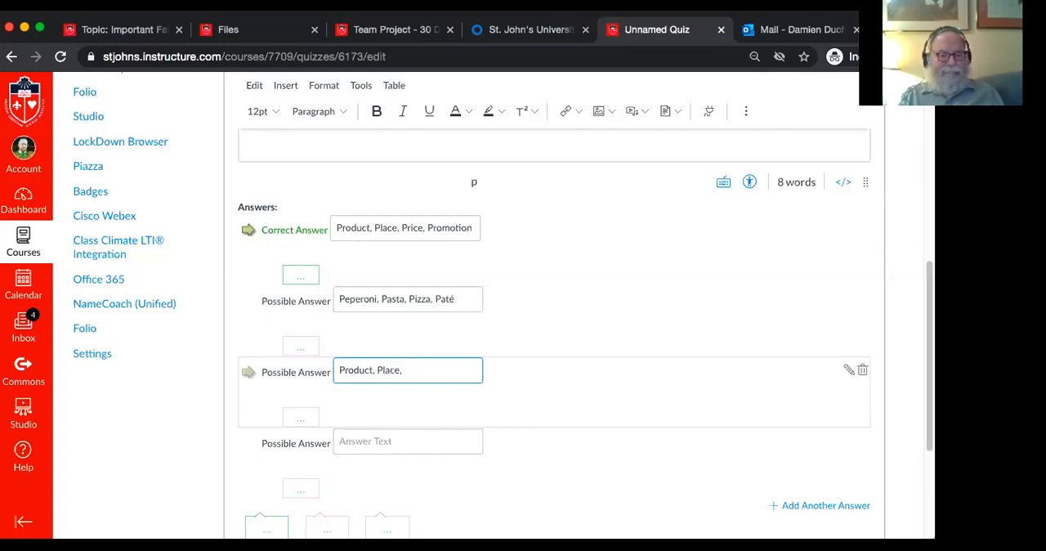
{"action": "type", "text": " Path,"}
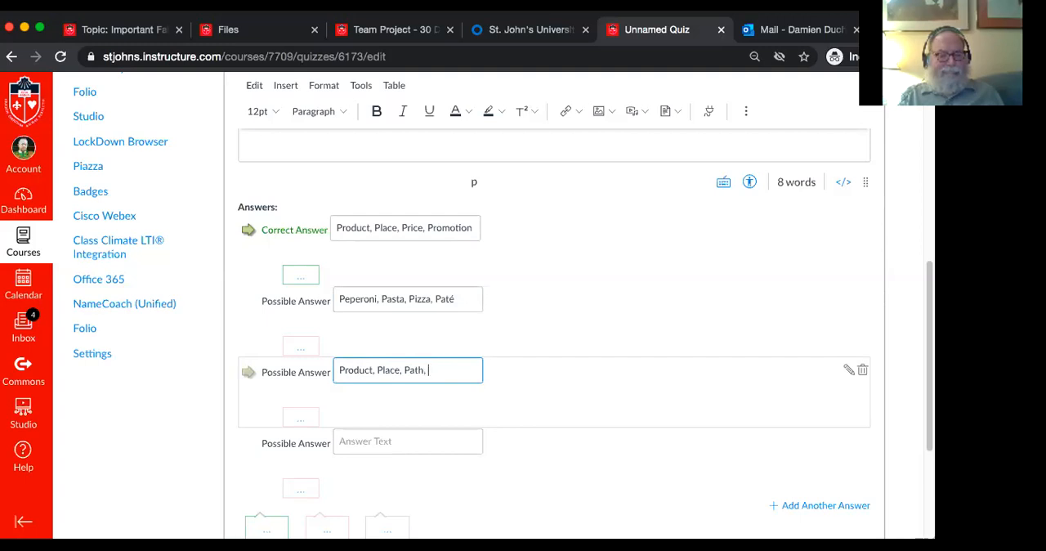
{"action": "type", "text": " Price"}
Enter "Price, Posting, Position, Promotion" as the last possible answer
{"action": "left_click", "coordinate": [381, 441]}
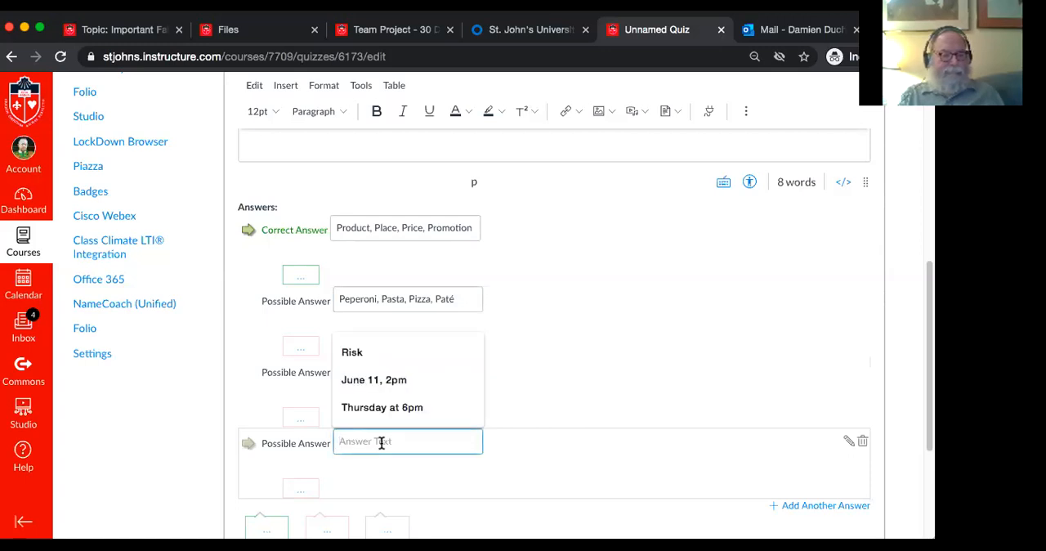
{"action": "type", "text": "Price, "}
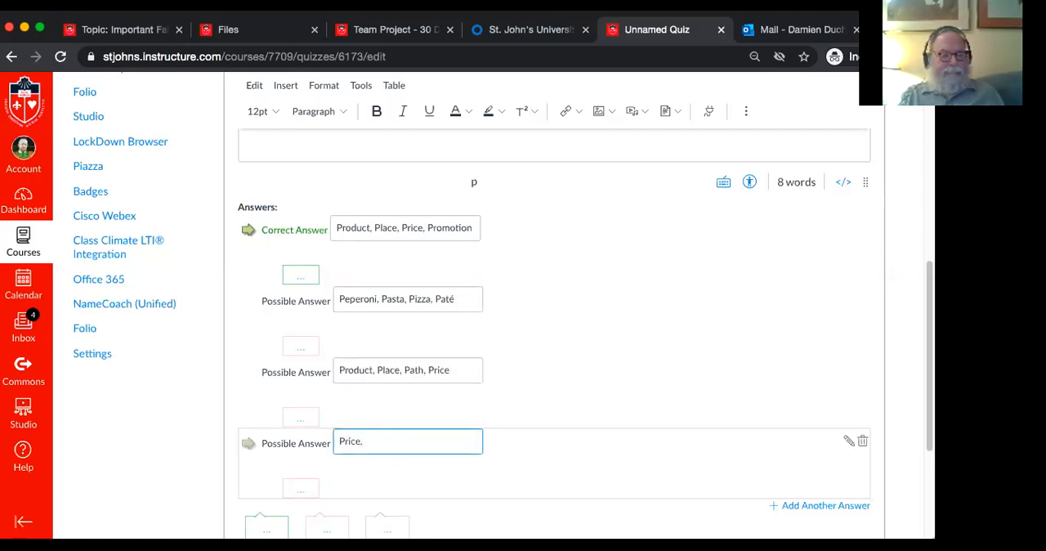
{"action": "type", "text": "Posting, "}
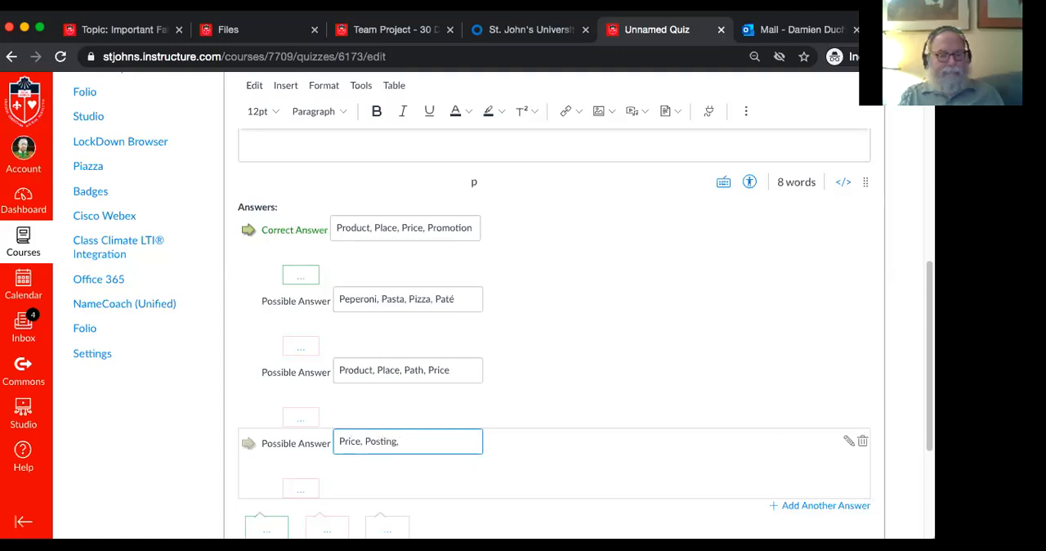
{"action": "type", "text": "Position, Promotion"}
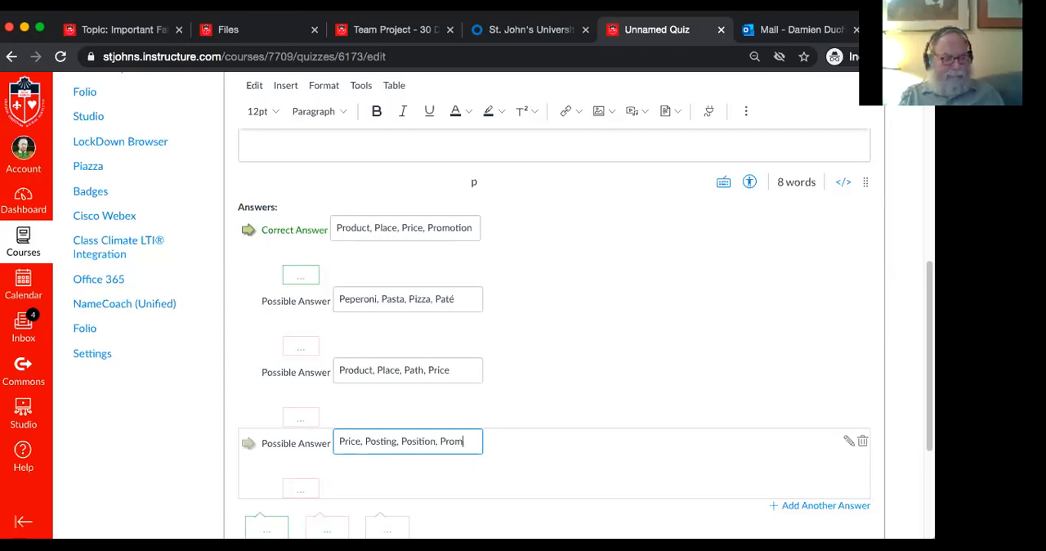
{"action": "left_click", "coordinate": [585, 383]}
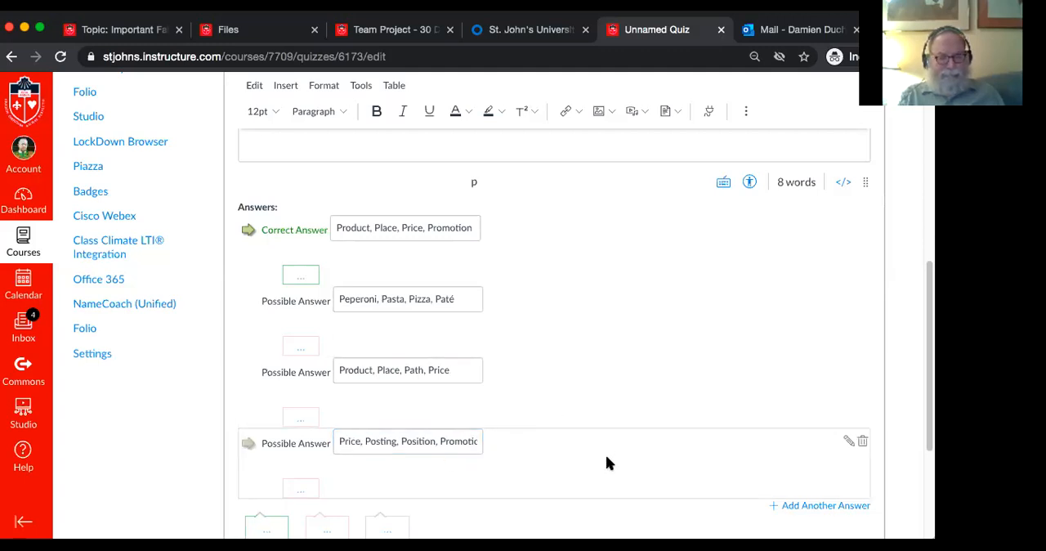
Save the completed multiple-choice question to the quiz and check it in the question list
{"action": "scroll", "coordinate": [608, 462], "scroll_direction": "down", "scroll_amount": 1}
{"action": "scroll", "coordinate": [608, 462], "scroll_direction": "down", "scroll_amount": 4}
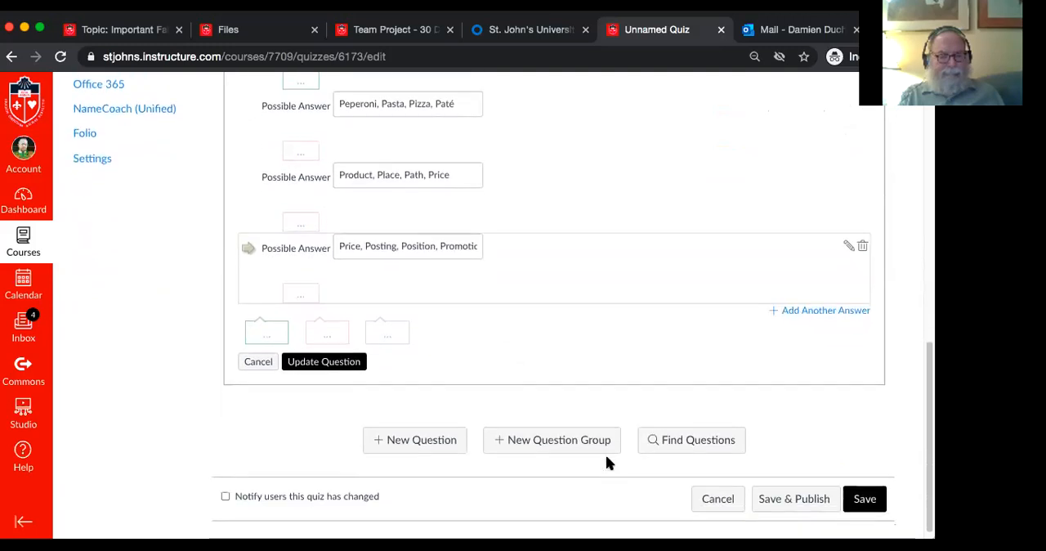
{"action": "left_click", "coordinate": [331, 361]}
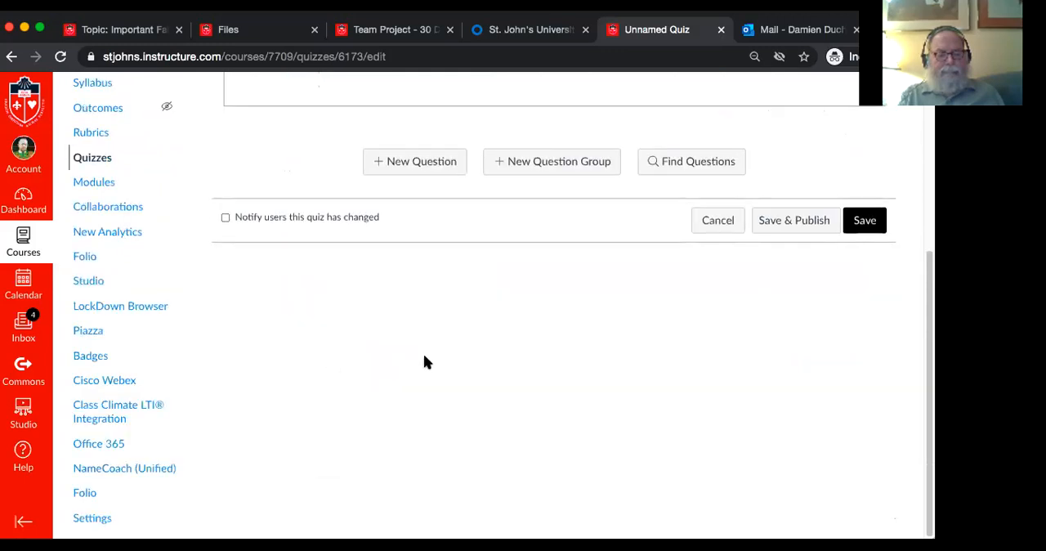
{"action": "scroll", "coordinate": [610, 343], "scroll_direction": "up", "scroll_amount": 5}
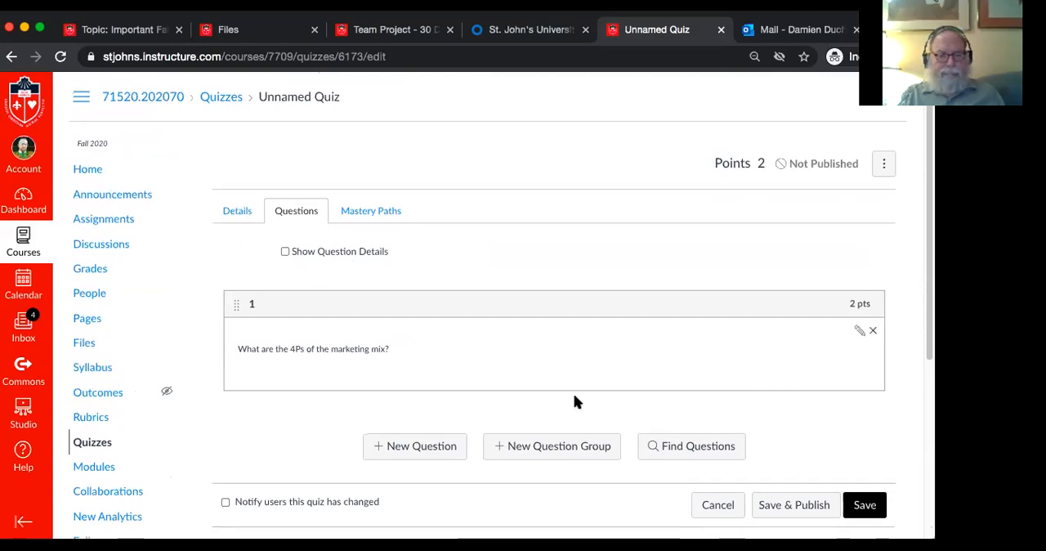
{"action": "scroll", "coordinate": [571, 475], "scroll_direction": "down", "scroll_amount": 1}
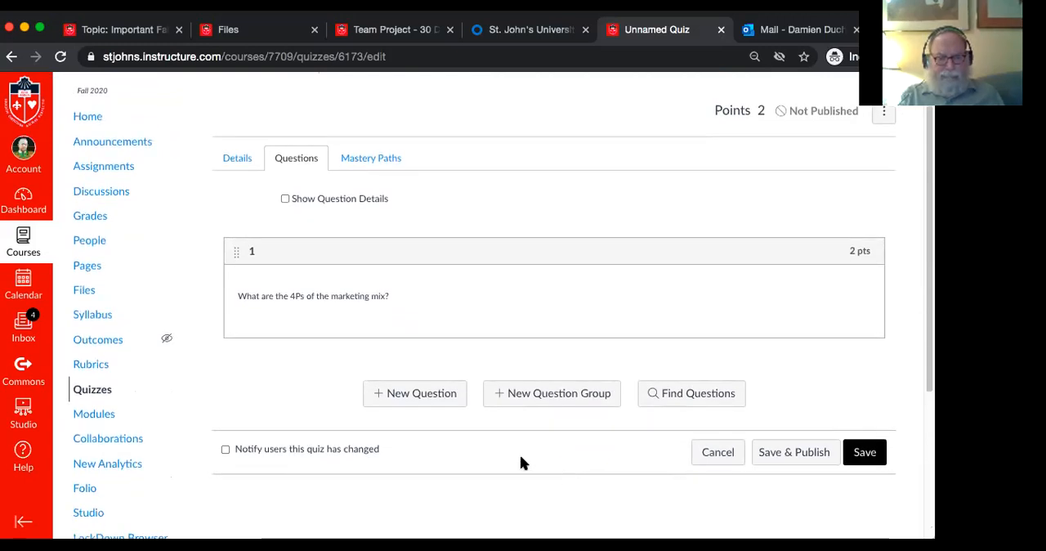
Add a new True/False question named "2" worth 2 points
{"action": "left_click", "coordinate": [406, 399]}
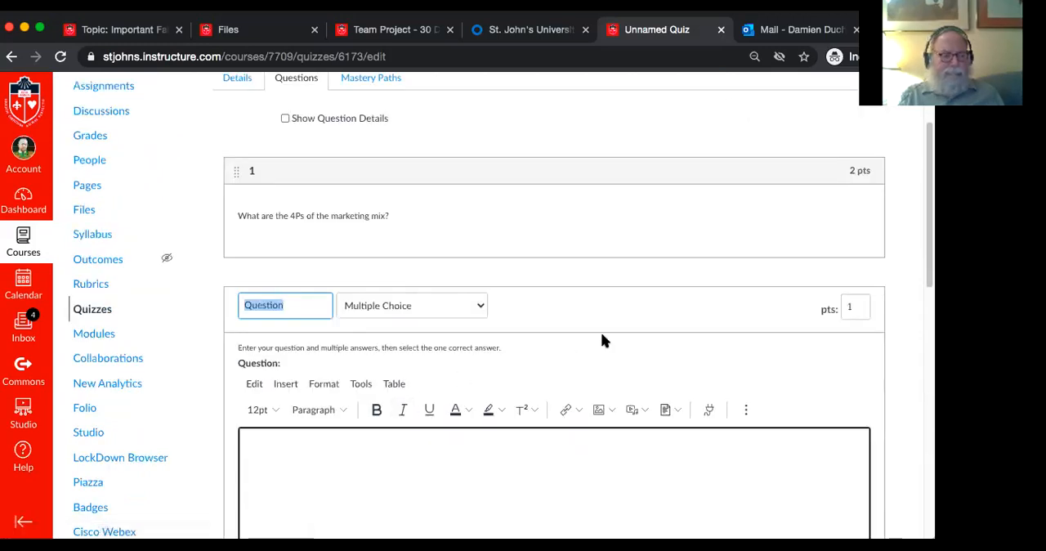
{"action": "type", "text": "2"}
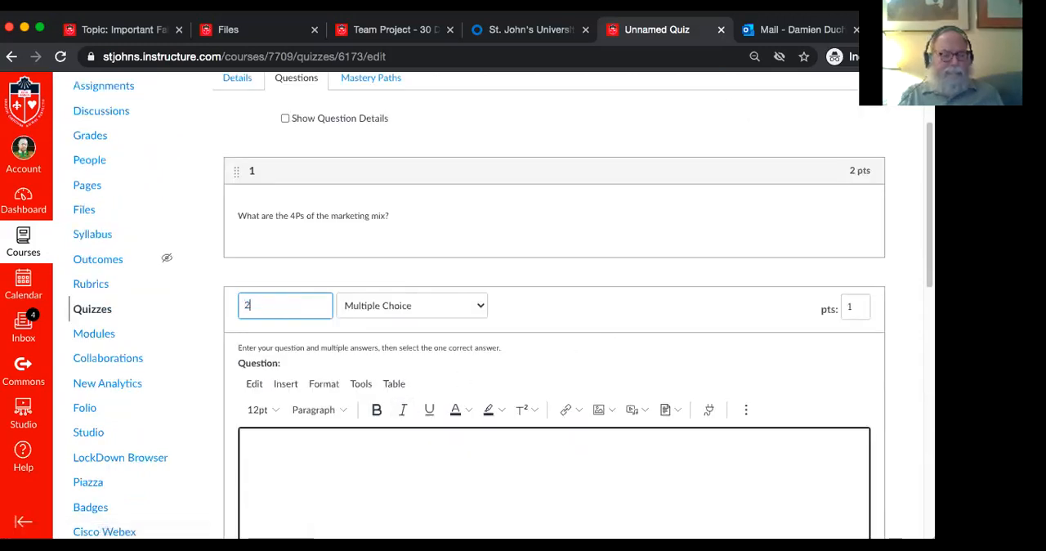
{"action": "left_click", "coordinate": [445, 304]}
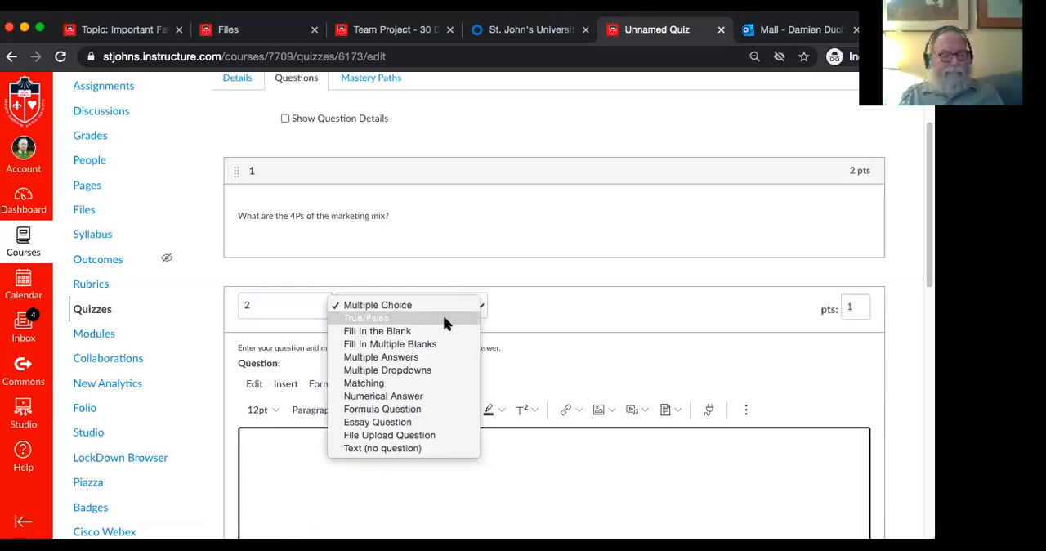
{"action": "left_click", "coordinate": [443, 317]}
{"action": "scroll", "coordinate": [638, 367], "scroll_direction": "down", "scroll_amount": 2}
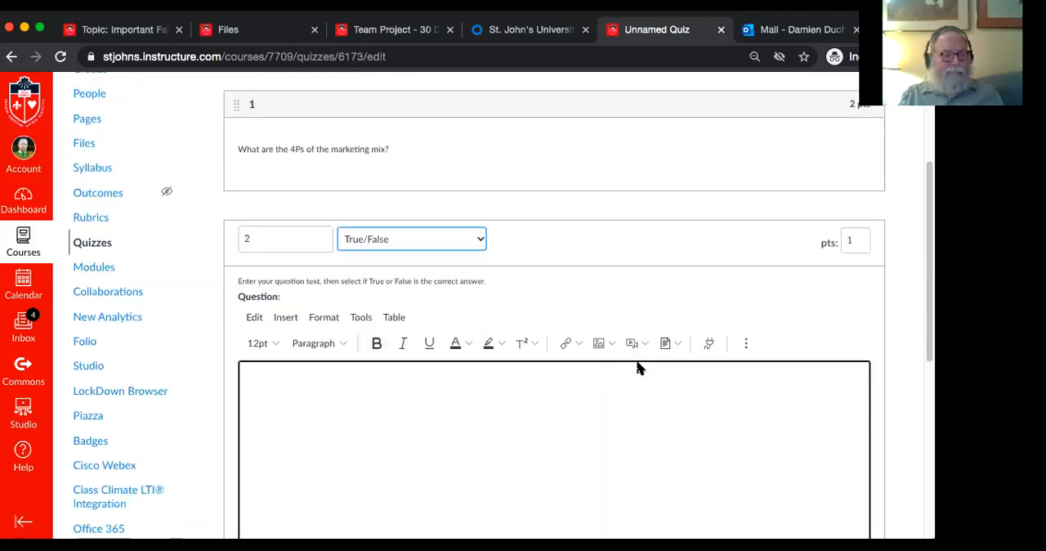
{"action": "left_click", "coordinate": [853, 235]}
{"action": "key", "text": "BackSpace"}
{"action": "type", "text": "2"}
Enter "Is the guest always right?" as the True/False question's text
{"action": "left_click", "coordinate": [556, 417]}
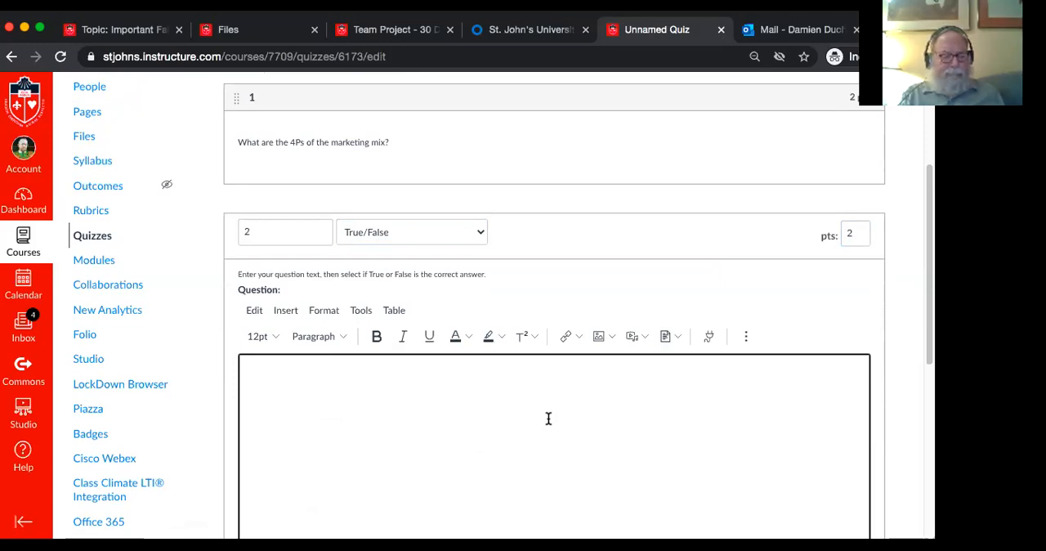
{"action": "type", "text": "Is the"}
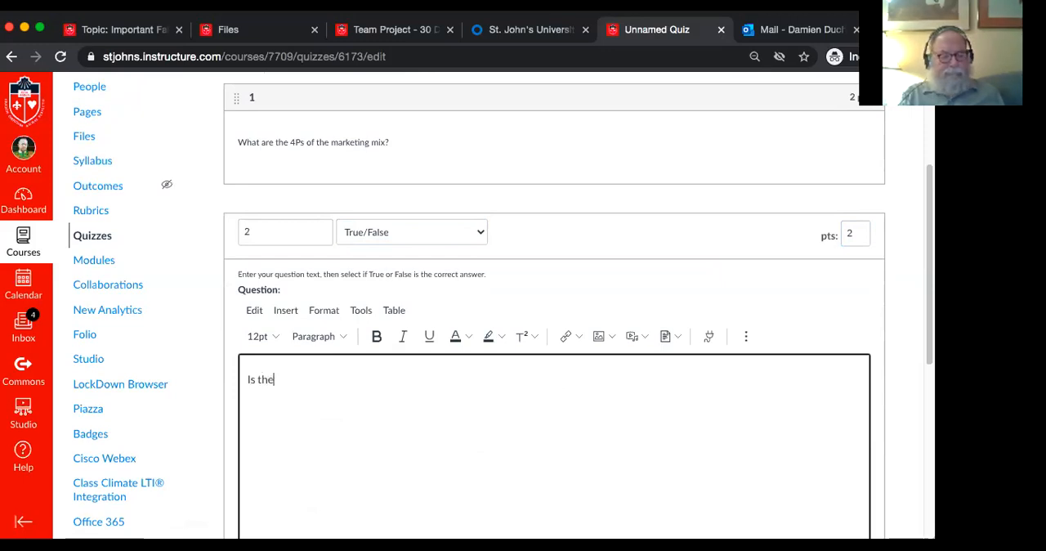
{"action": "type", "text": " guest al"}
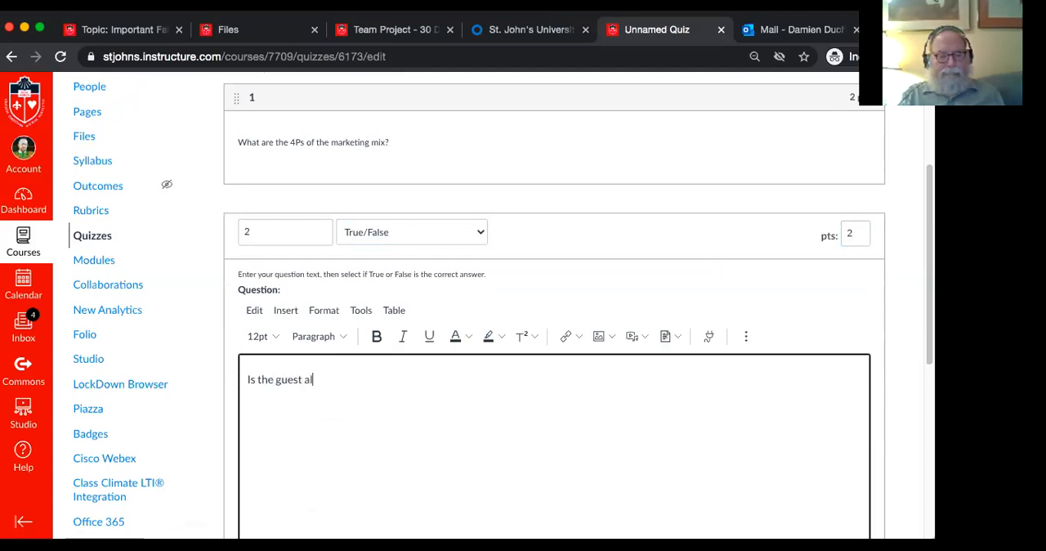
{"action": "type", "text": "ways "}
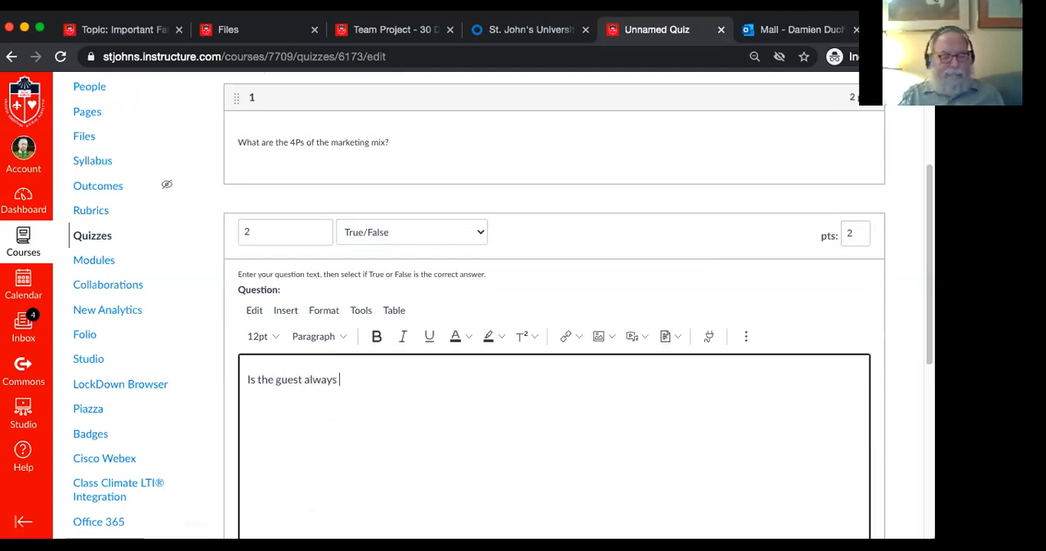
{"action": "type", "text": "right?"}
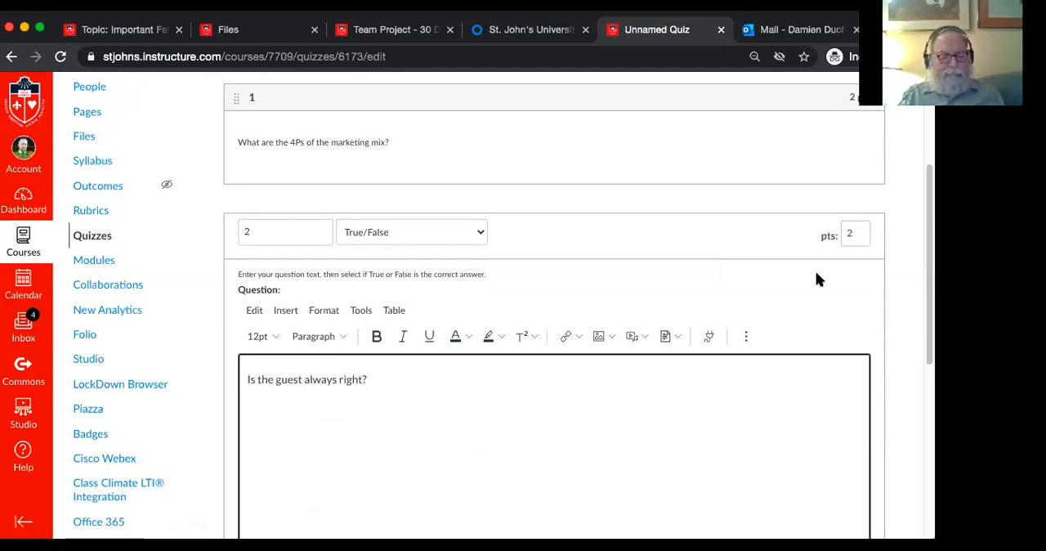
{"action": "scroll", "coordinate": [832, 276], "scroll_direction": "down", "scroll_amount": 5}
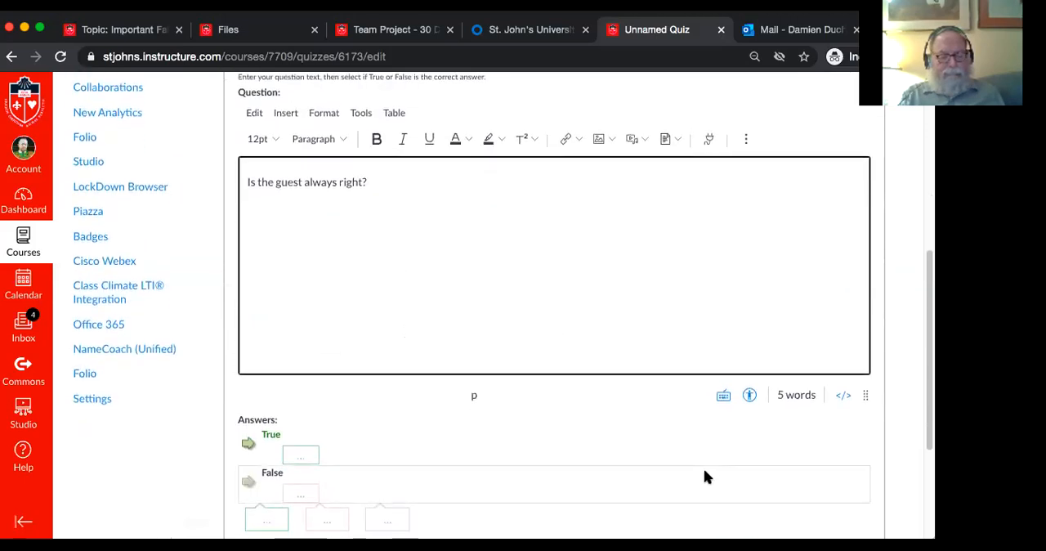
{"action": "scroll", "coordinate": [704, 474], "scroll_direction": "down", "scroll_amount": 4}
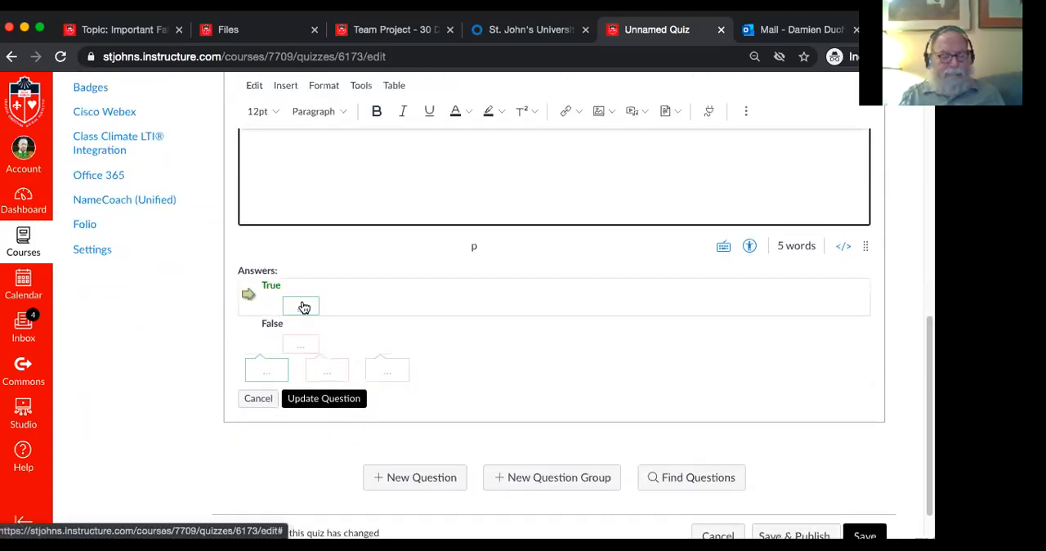
{"action": "left_click", "coordinate": [301, 306]}
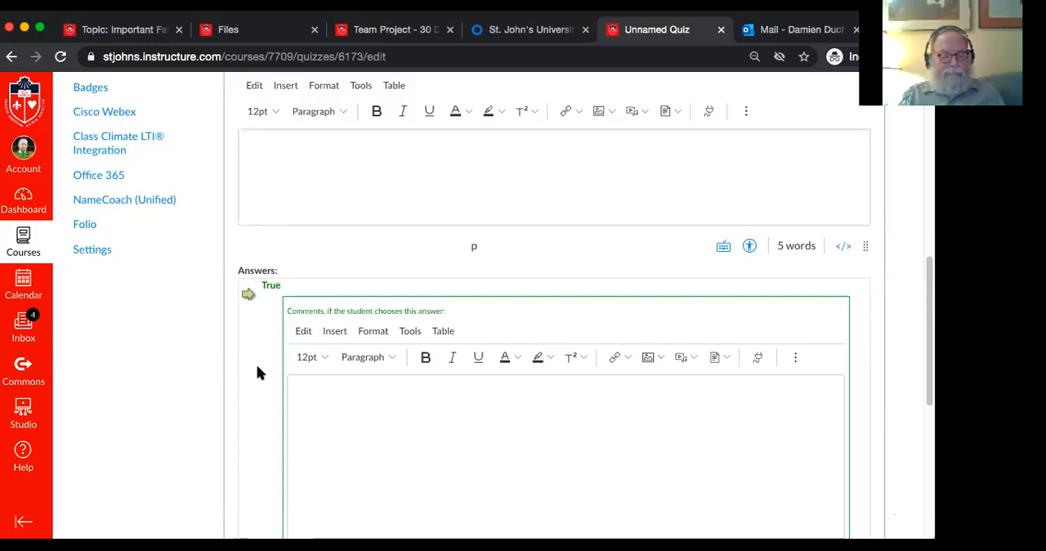
{"action": "scroll", "coordinate": [256, 372], "scroll_direction": "down", "scroll_amount": 5}
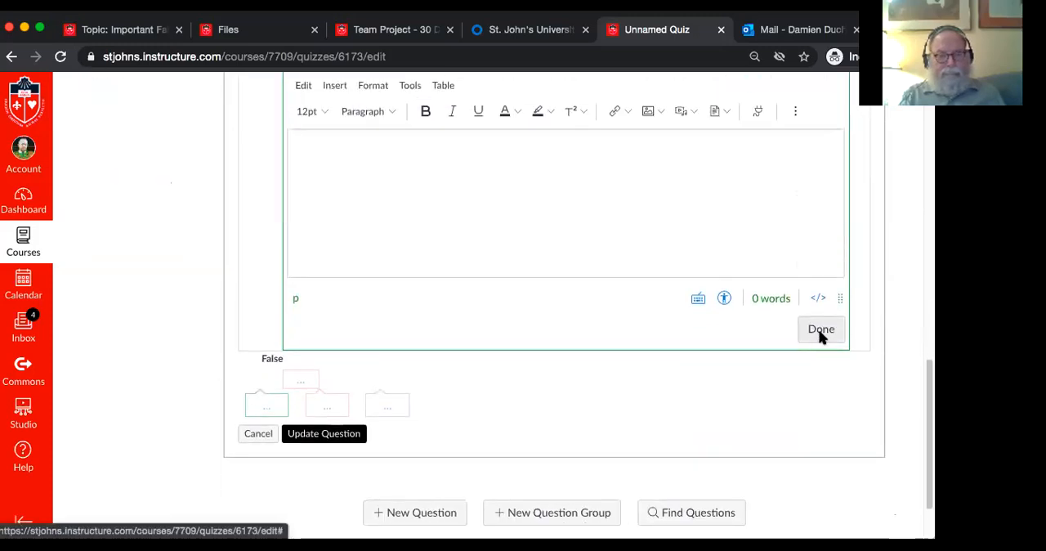
{"action": "left_click", "coordinate": [821, 334]}
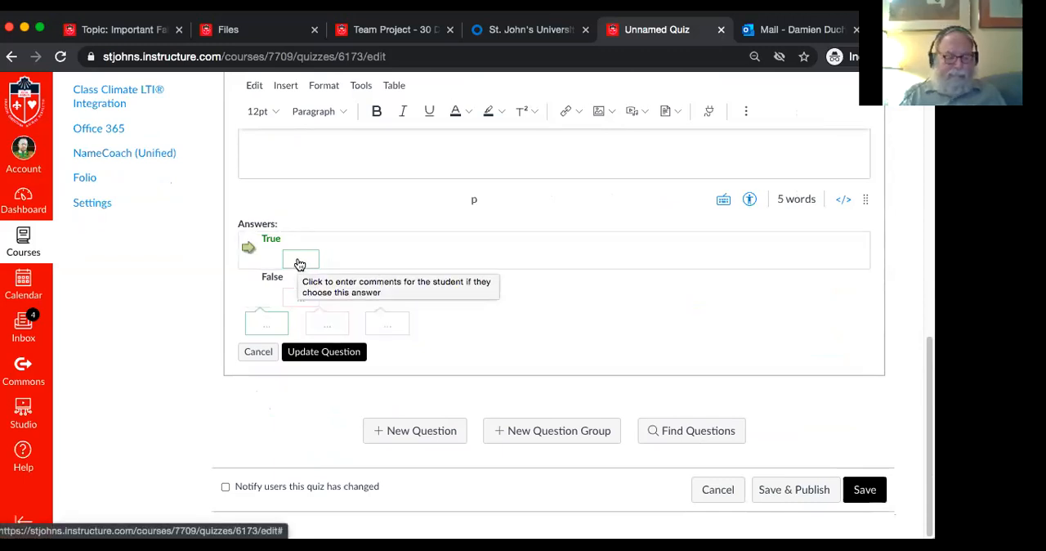
Mark False as the correct answer and save the True/False question to the quiz
{"action": "double_click", "coordinate": [270, 278]}
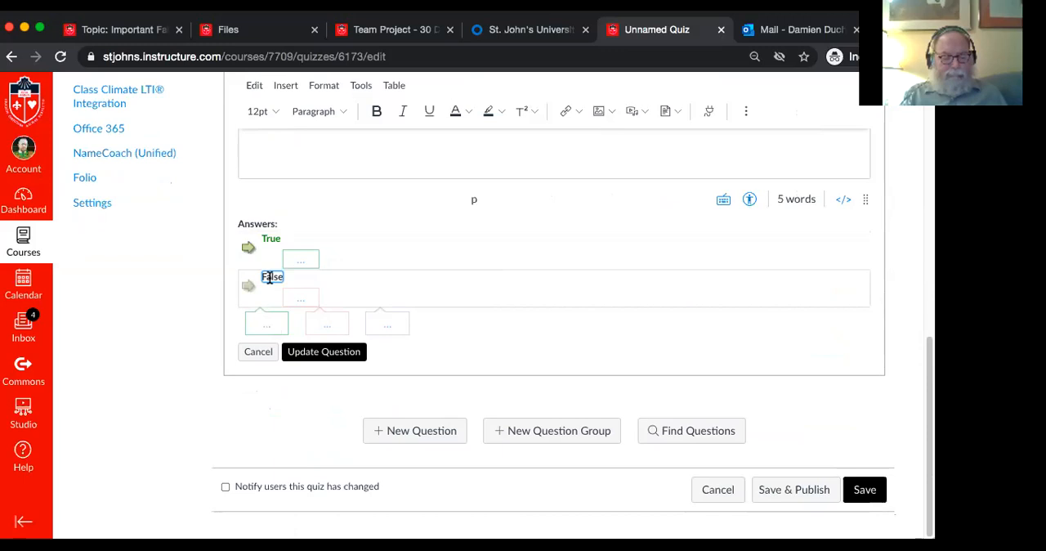
{"action": "left_click", "coordinate": [248, 285]}
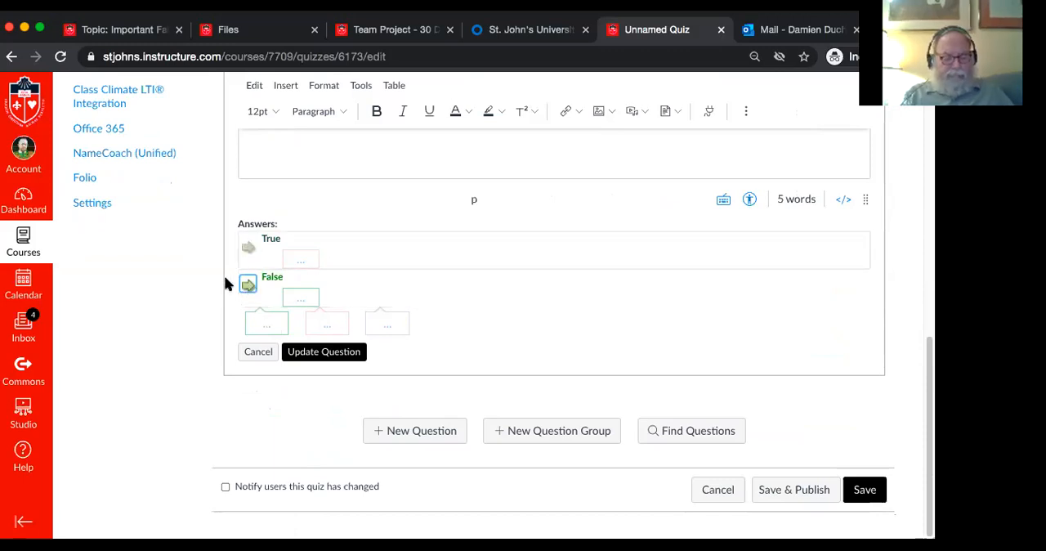
{"action": "left_click", "coordinate": [340, 354]}
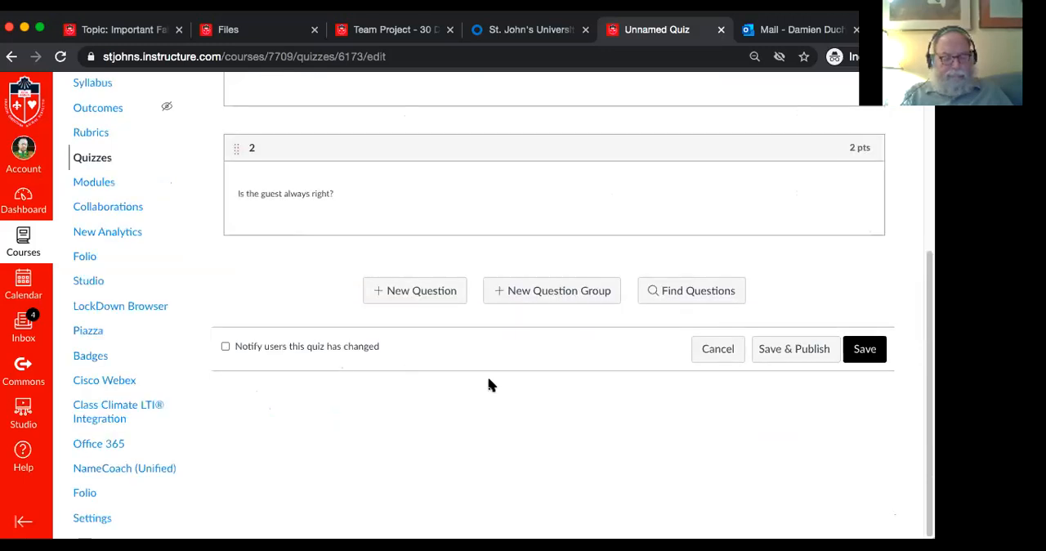
Reopen the first question for editing and try marking "Peperoni, Pasta, Pizza, Paté" as the correct answer
{"action": "scroll", "coordinate": [488, 386], "scroll_direction": "up", "scroll_amount": 3}
{"action": "scroll", "coordinate": [489, 381], "scroll_direction": "up", "scroll_amount": 2}
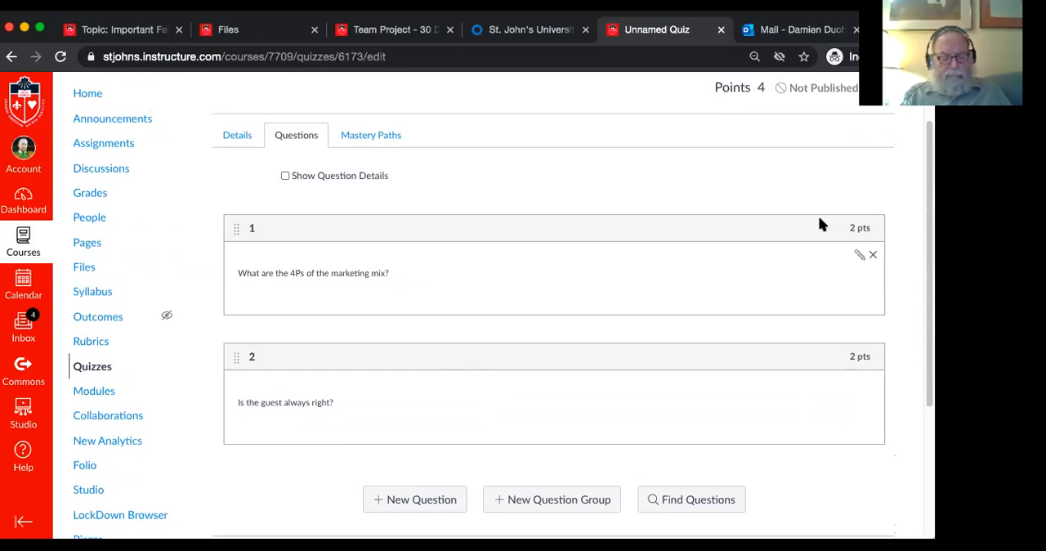
{"action": "left_click", "coordinate": [858, 257]}
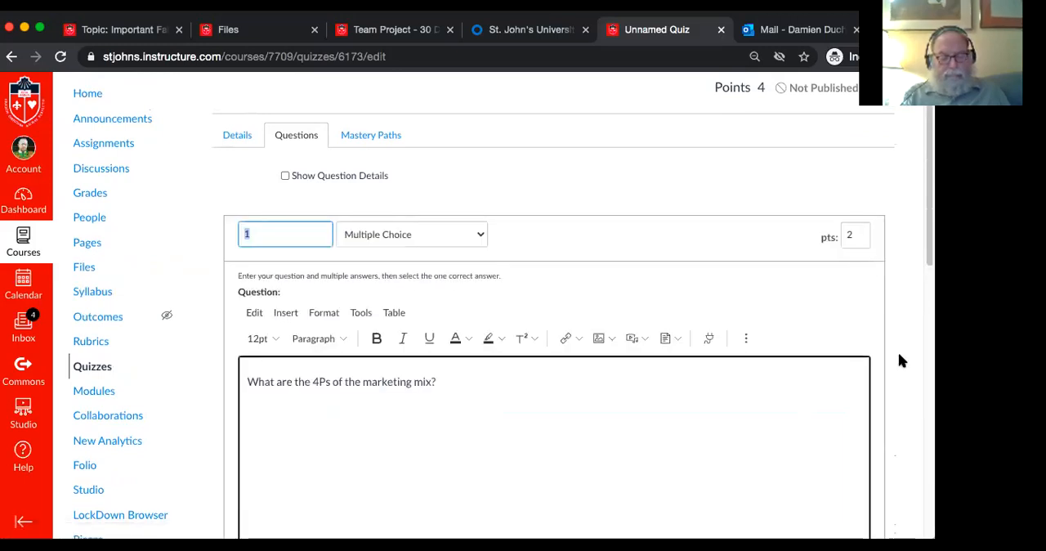
{"action": "scroll", "coordinate": [899, 356], "scroll_direction": "down", "scroll_amount": 10}
{"action": "scroll", "coordinate": [898, 360], "scroll_direction": "down", "scroll_amount": 1}
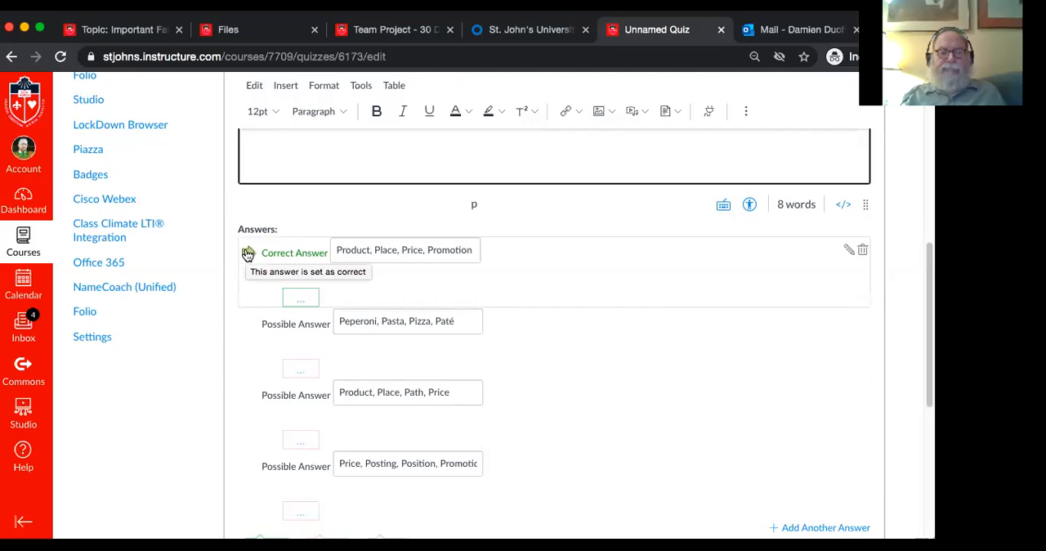
{"action": "left_click", "coordinate": [249, 325]}
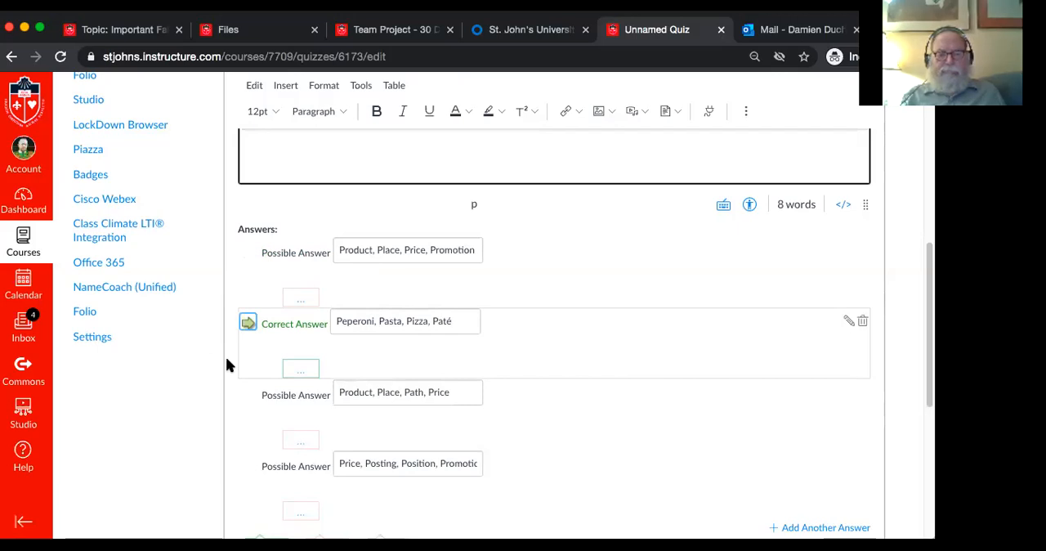
Mark "Product, Place, Price, Promotion" as the correct answer again and save the first question
{"action": "left_click", "coordinate": [248, 253]}
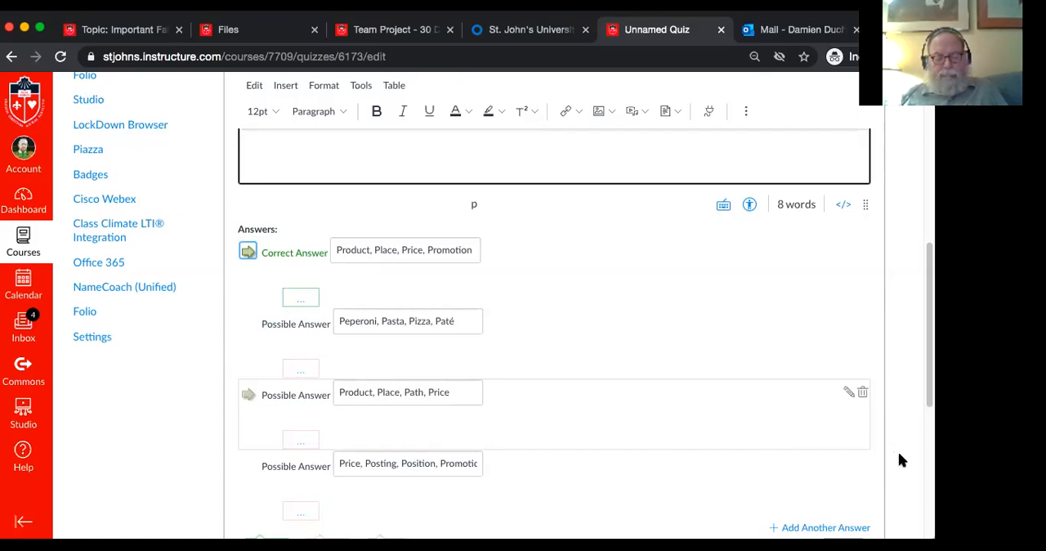
{"action": "scroll", "coordinate": [899, 455], "scroll_direction": "down", "scroll_amount": 3}
{"action": "scroll", "coordinate": [899, 455], "scroll_direction": "down", "scroll_amount": 1}
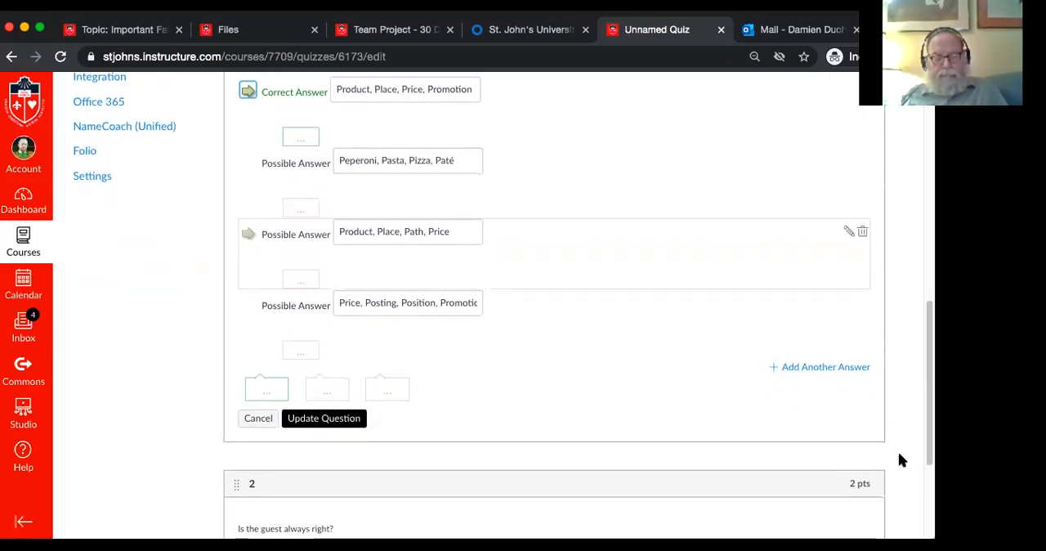
{"action": "scroll", "coordinate": [899, 455], "scroll_direction": "up", "scroll_amount": 2}
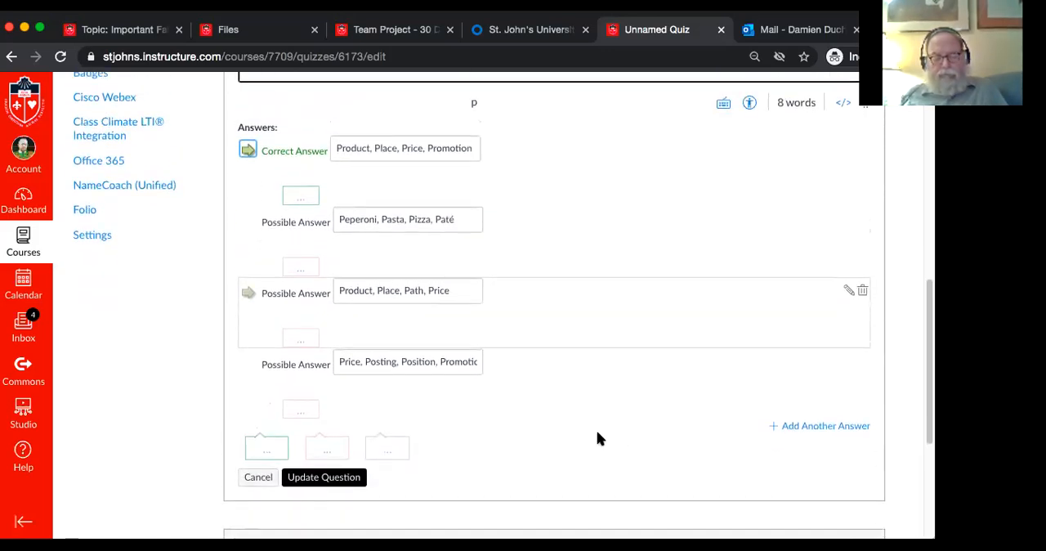
{"action": "left_click", "coordinate": [320, 478]}
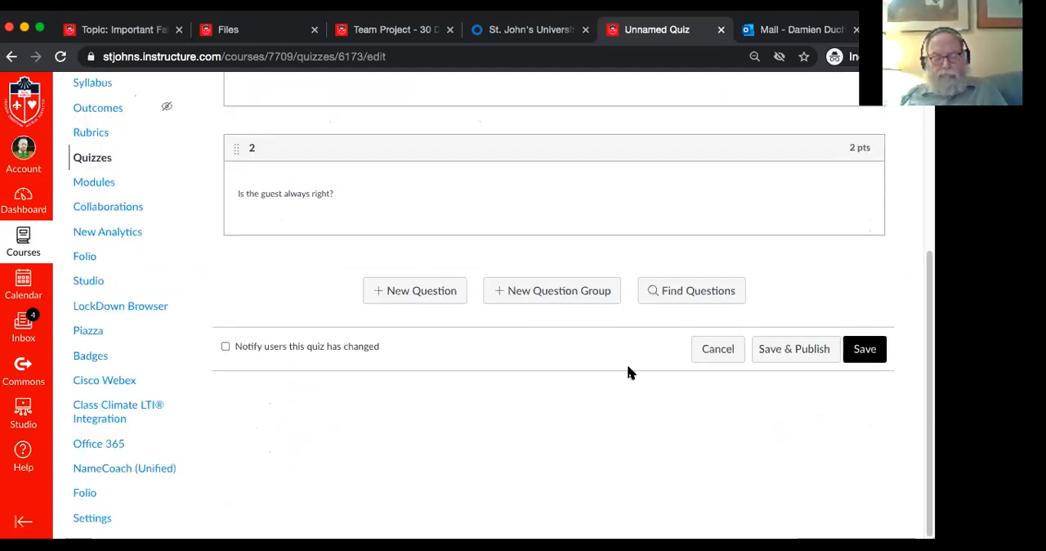
Add a new Essay Question named "3" worth 5 points
{"action": "scroll", "coordinate": [628, 372], "scroll_direction": "up", "scroll_amount": 2}
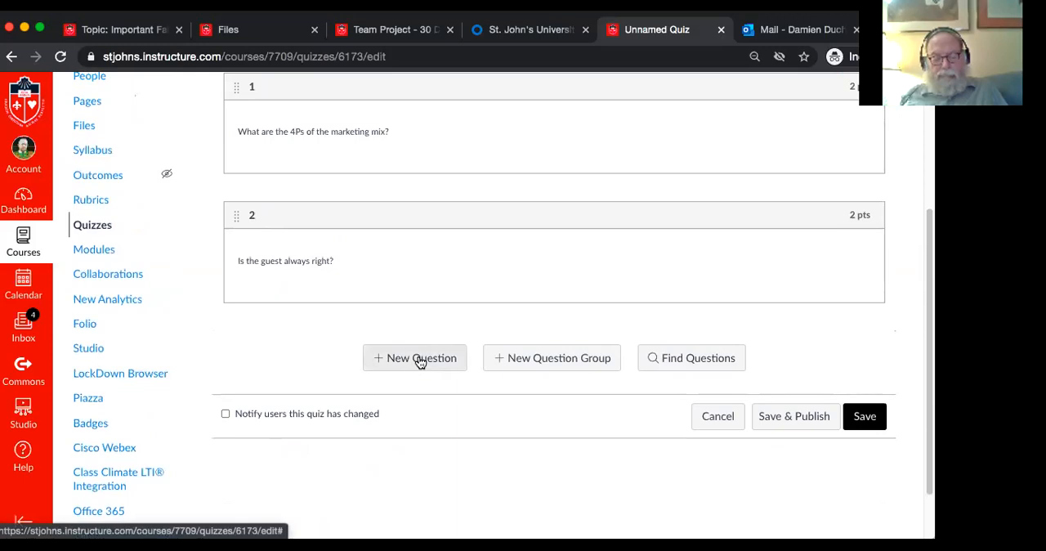
{"action": "left_click", "coordinate": [421, 360]}
{"action": "type", "text": "3"}
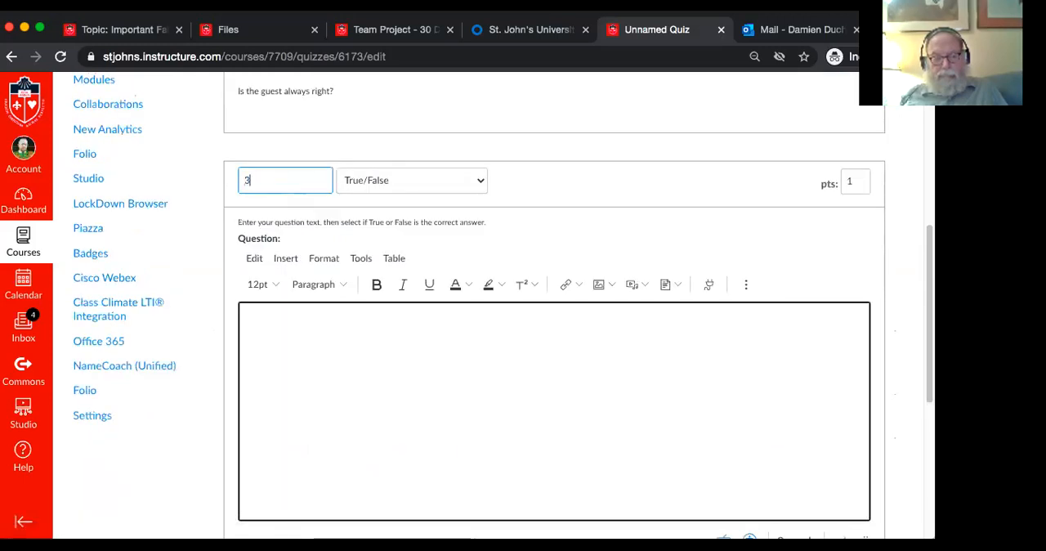
{"action": "left_click", "coordinate": [431, 185]}
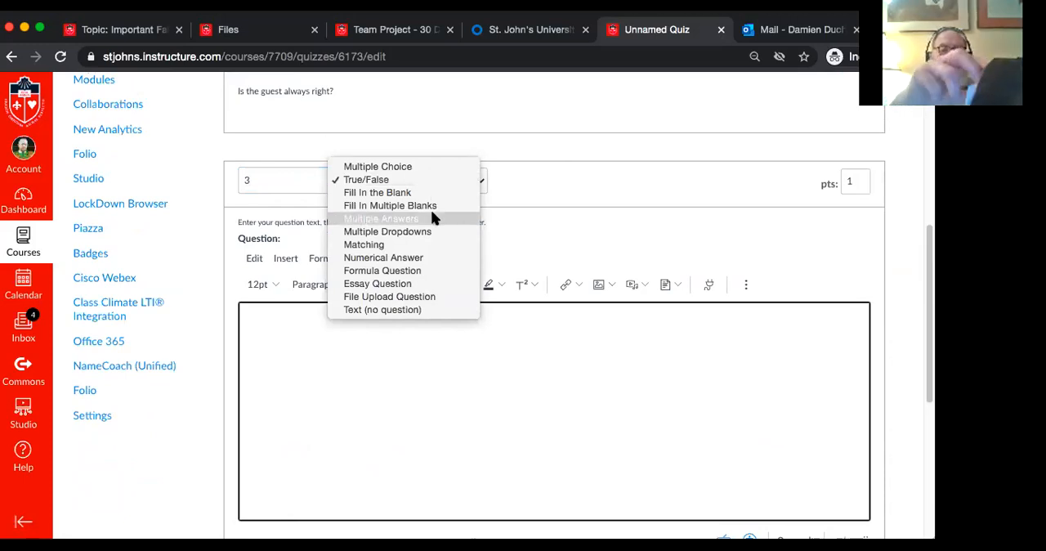
{"action": "left_click", "coordinate": [435, 284]}
{"action": "left_click", "coordinate": [862, 185]}
{"action": "key", "text": "BackSpace"}
{"action": "type", "text": "5"}
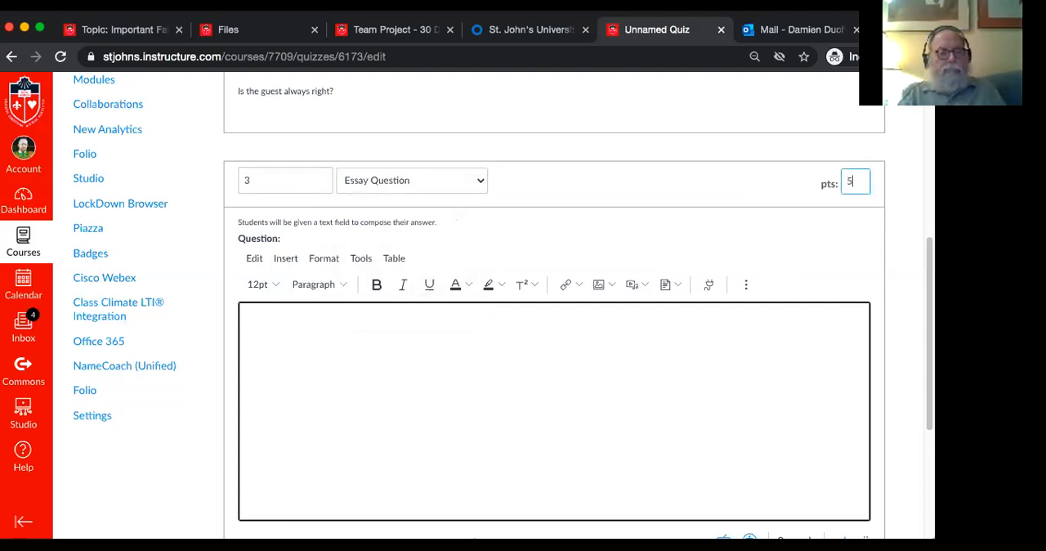
Enter "Describe your favorite Super Bowl ad and why you think it was effective." as the essay question's text
{"action": "left_click", "coordinate": [763, 369]}
{"action": "type", "text": "Descri"}
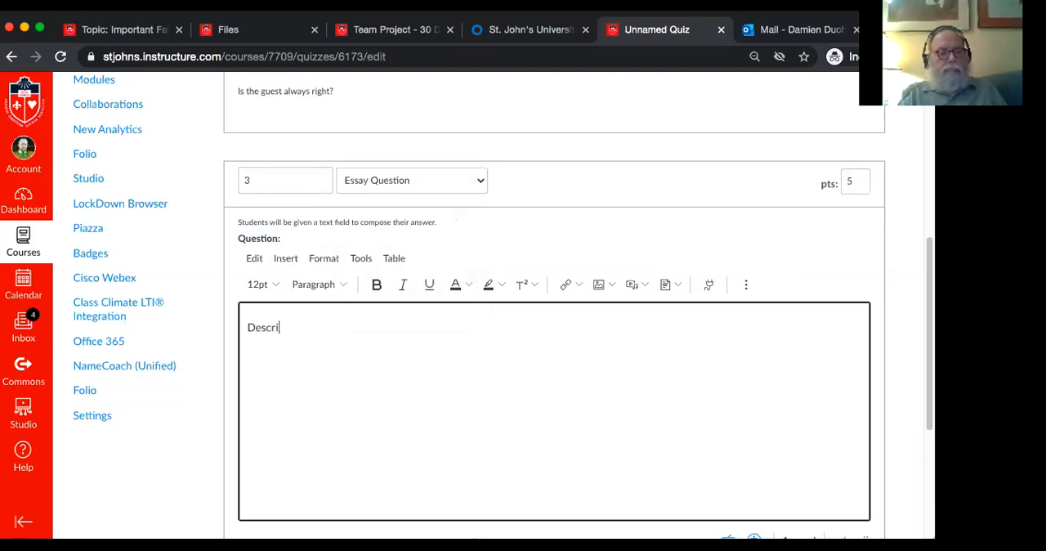
{"action": "type", "text": "be your favor"}
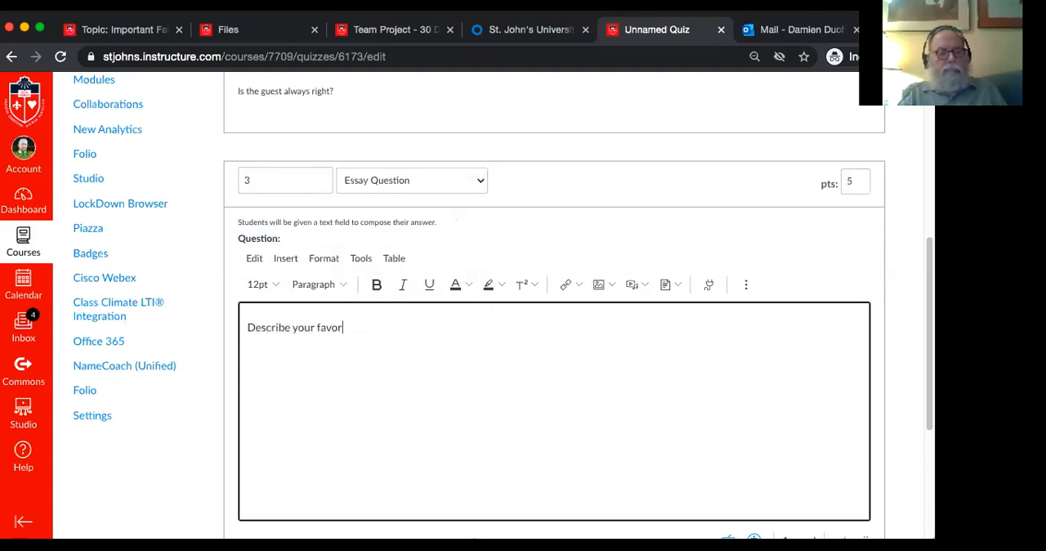
{"action": "type", "text": "ite Super Bowl ad and why you think it was effective."}
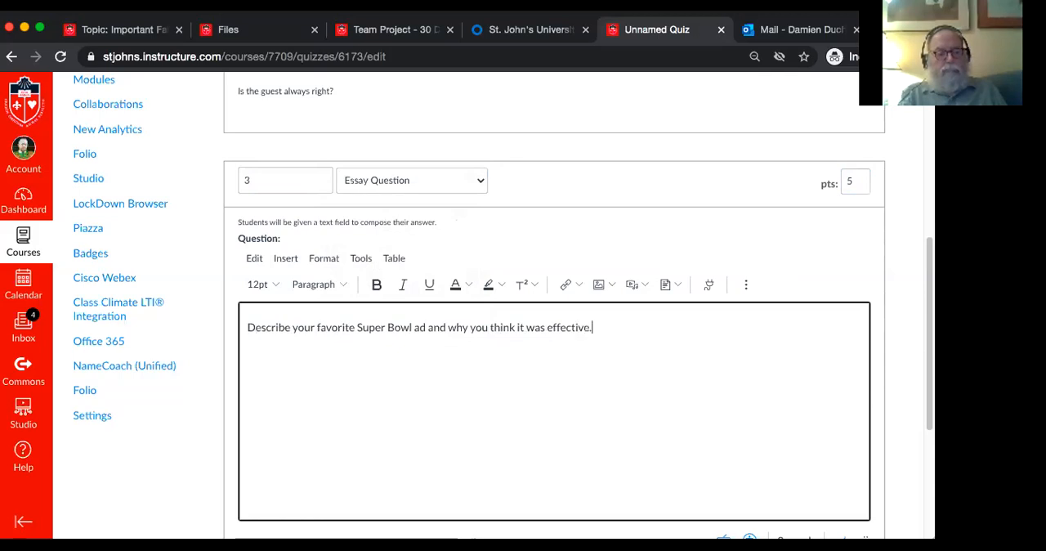
Save the completed essay question to the quiz
{"action": "left_click", "coordinate": [871, 268]}
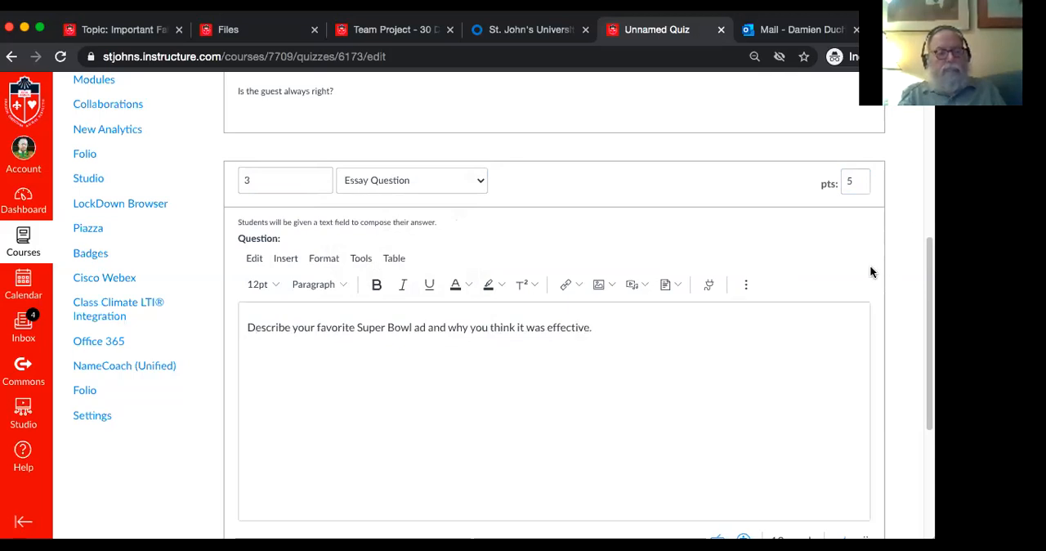
{"action": "scroll", "coordinate": [870, 265], "scroll_direction": "down", "scroll_amount": 3}
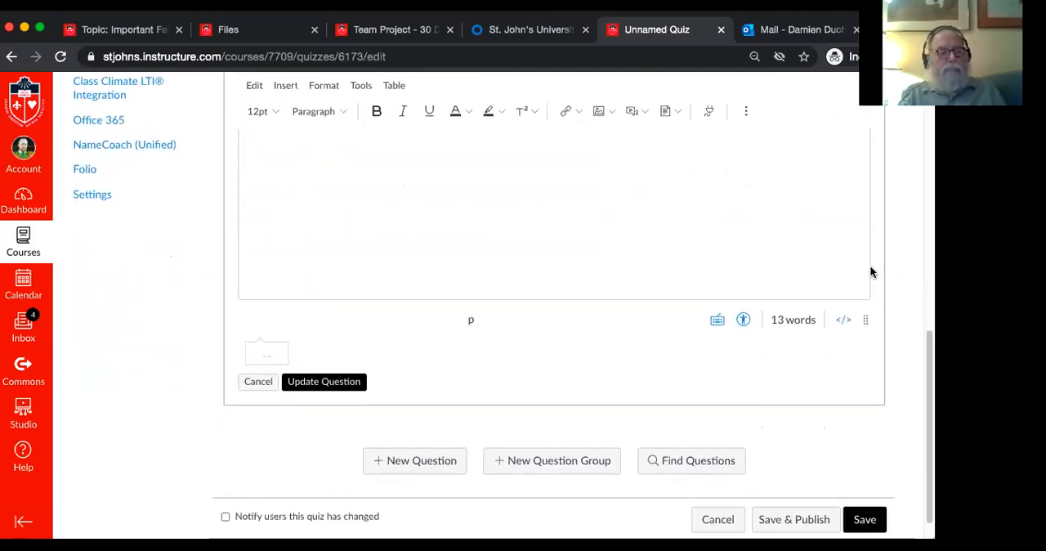
{"action": "left_click", "coordinate": [340, 352]}
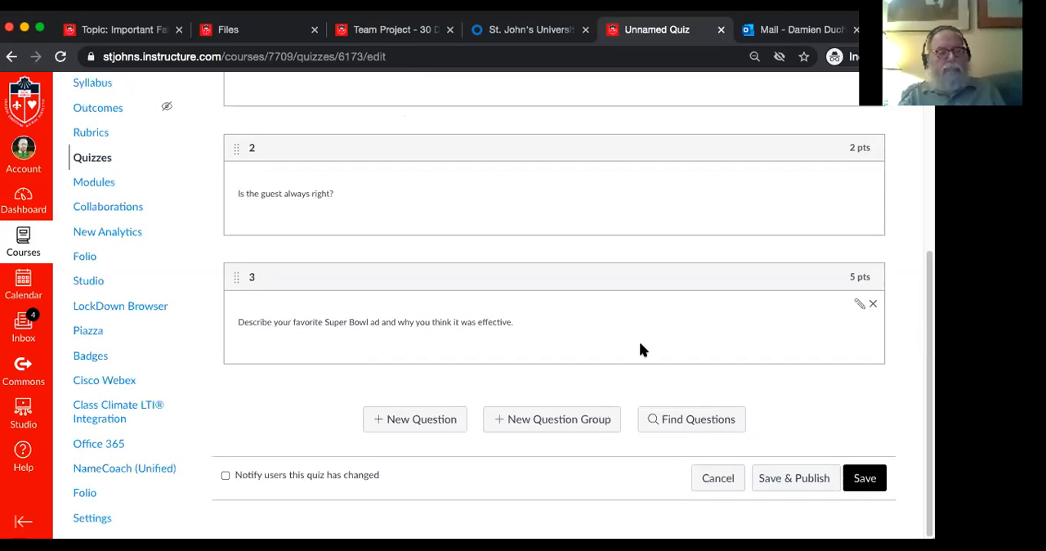
Add a new Essay Question named "4" worth 20 points
{"action": "left_click", "coordinate": [433, 419]}
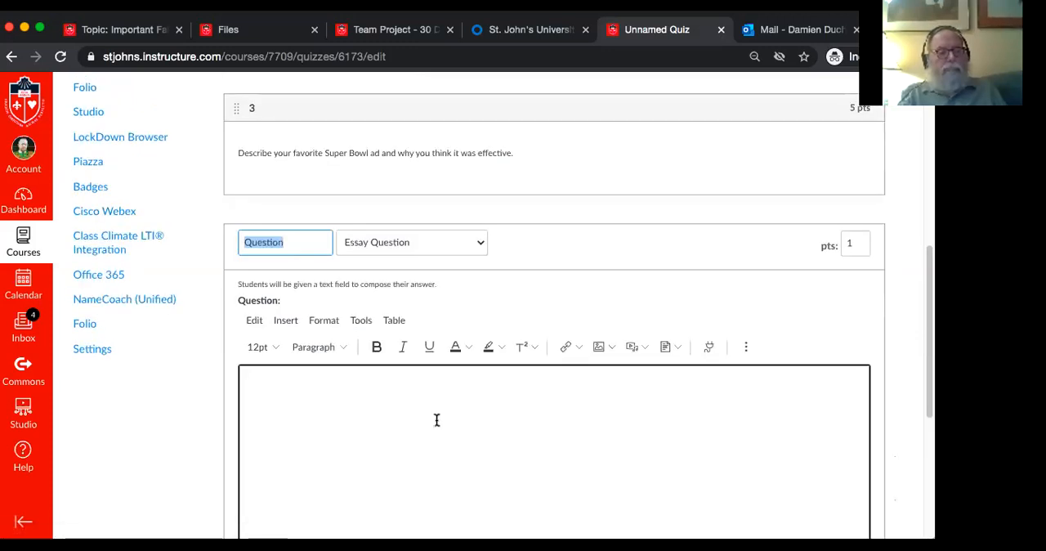
{"action": "type", "text": "4"}
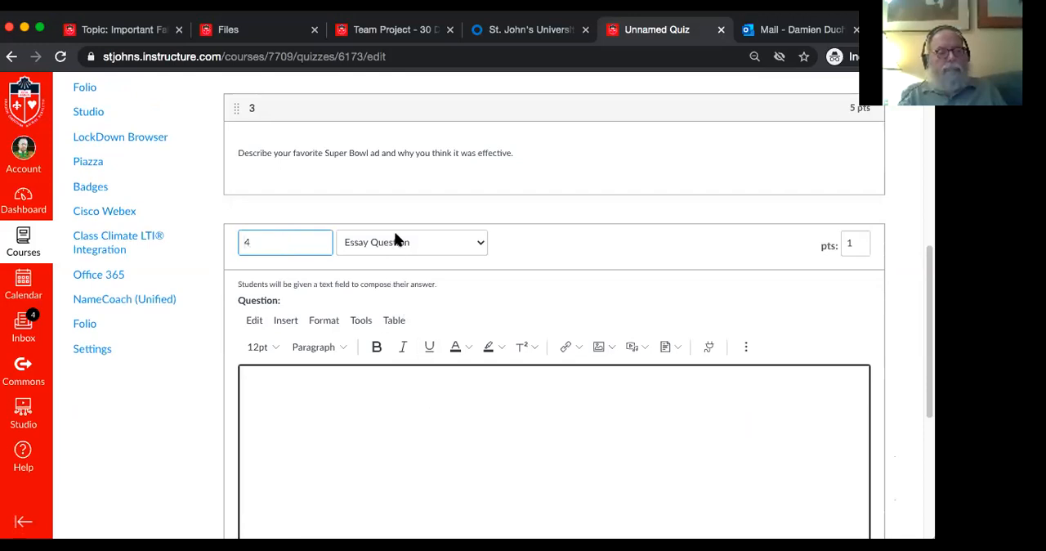
{"action": "left_click", "coordinate": [853, 243]}
{"action": "key", "text": "BackSpace"}
{"action": "type", "text": "20"}
Enter "In this essay you will speak on the following..." as the opening line of question 4's text
{"action": "left_click", "coordinate": [702, 456]}
{"action": "type", "text": "In this "}
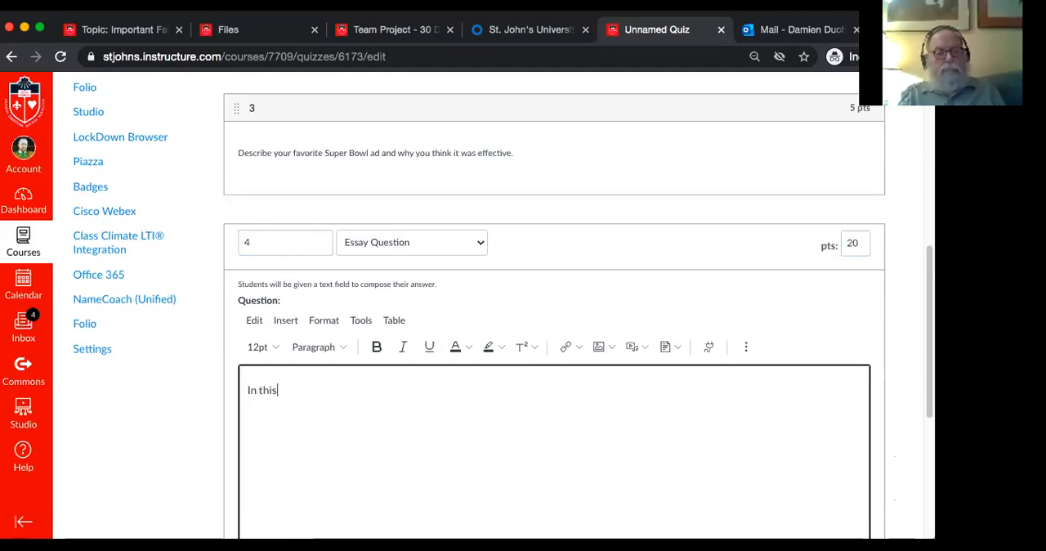
{"action": "type", "text": "ess"}
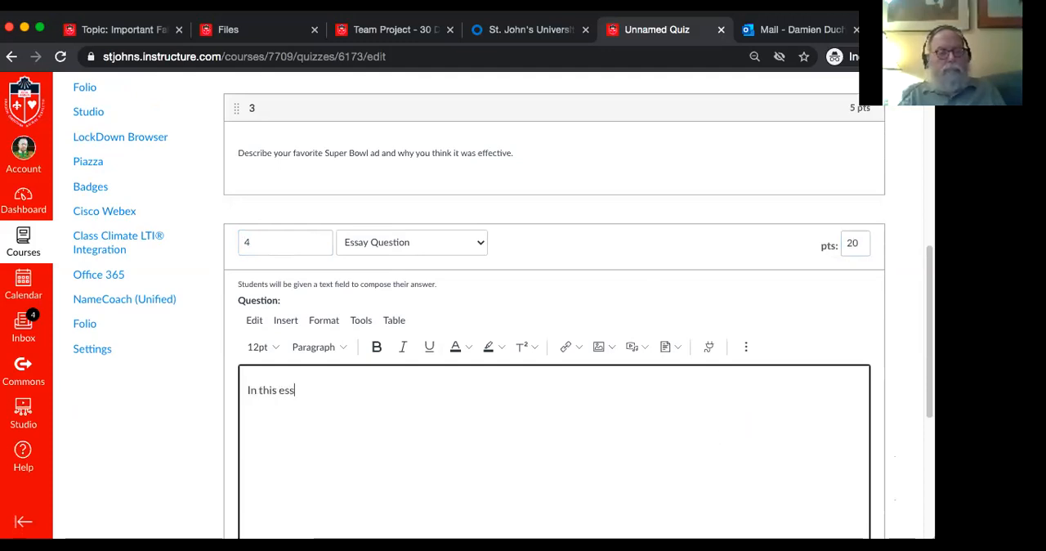
{"action": "type", "text": "ay you wi"}
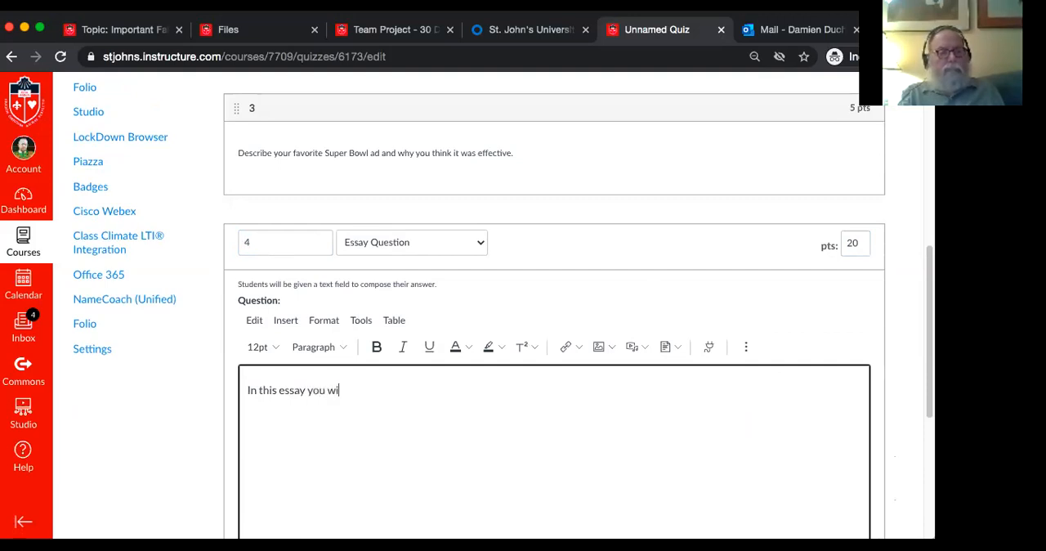
{"action": "type", "text": "ll speak on the following..."}
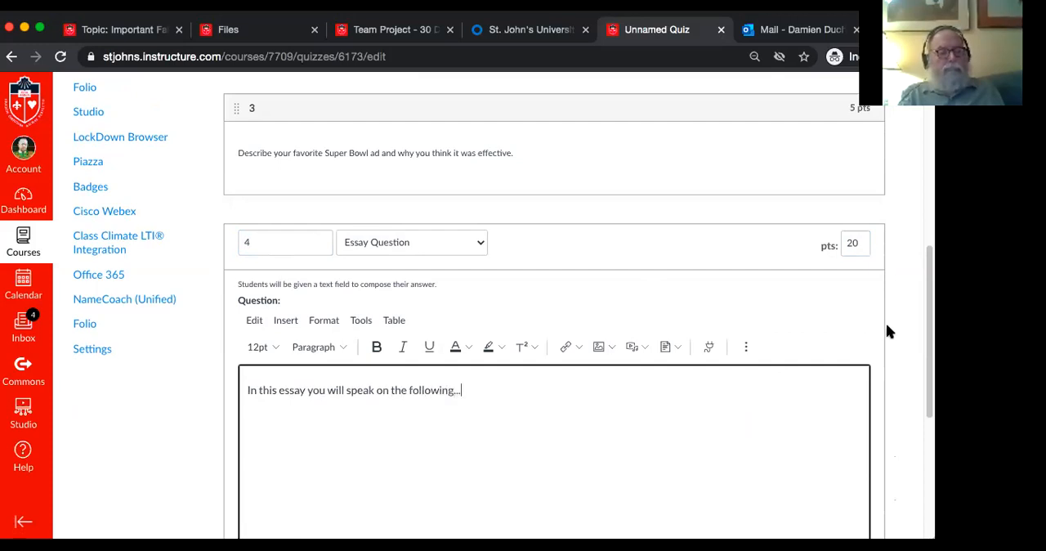
Add a second paragraph to question 4 reading "Provide five examples. Please be detail oriented."
{"action": "scroll", "coordinate": [889, 331], "scroll_direction": "down", "scroll_amount": 2}
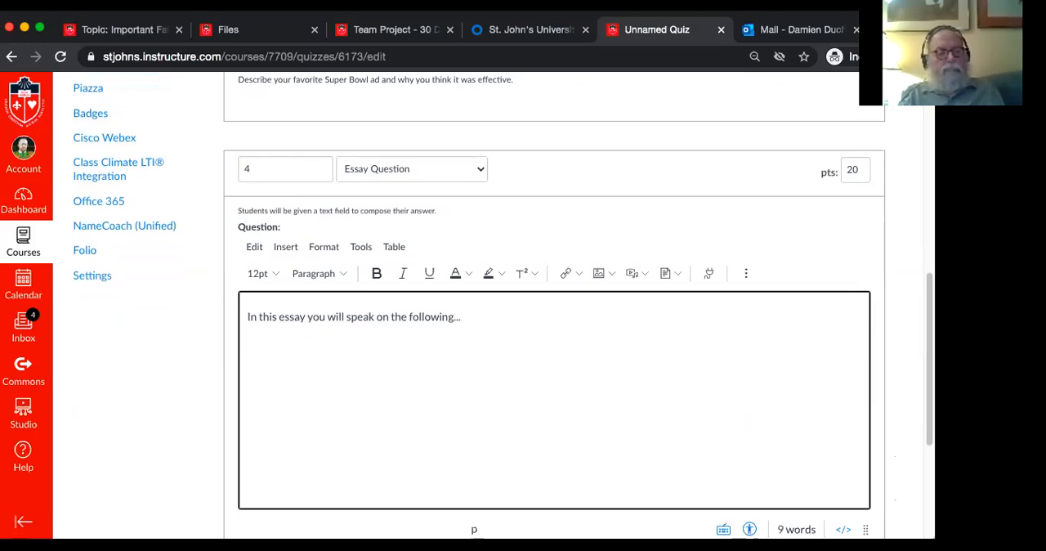
{"action": "type", "text": "Provide five examples"}
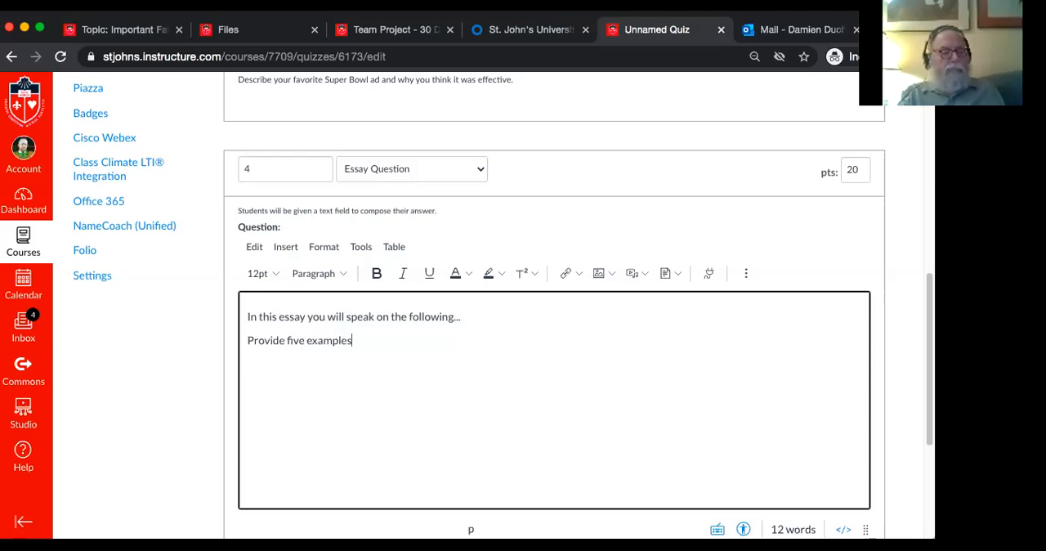
{"action": "type", "text": ". "}
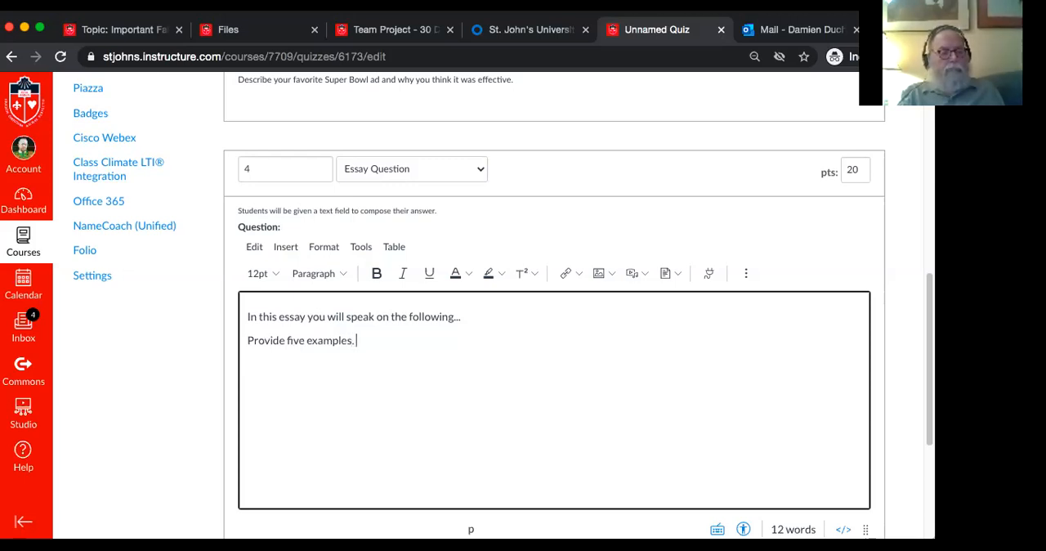
{"action": "type", "text": "Please be detail oriented."}
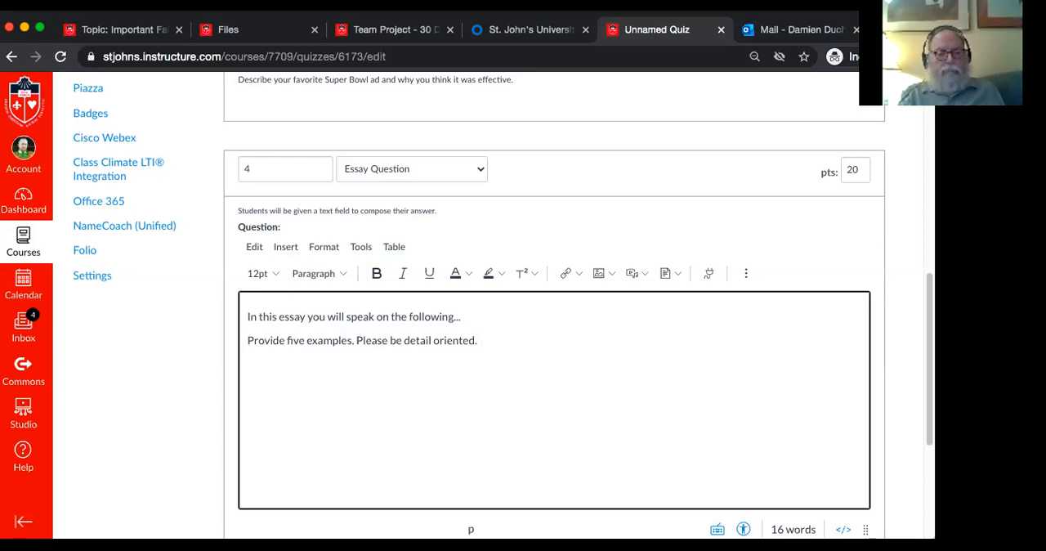
{"action": "type", "text": "and"}
{"action": "key", "text": "BackSpace"}
{"action": "key", "text": "BackSpace"}
{"action": "key", "text": "BackSpace"}
{"action": "type", "text": "."}
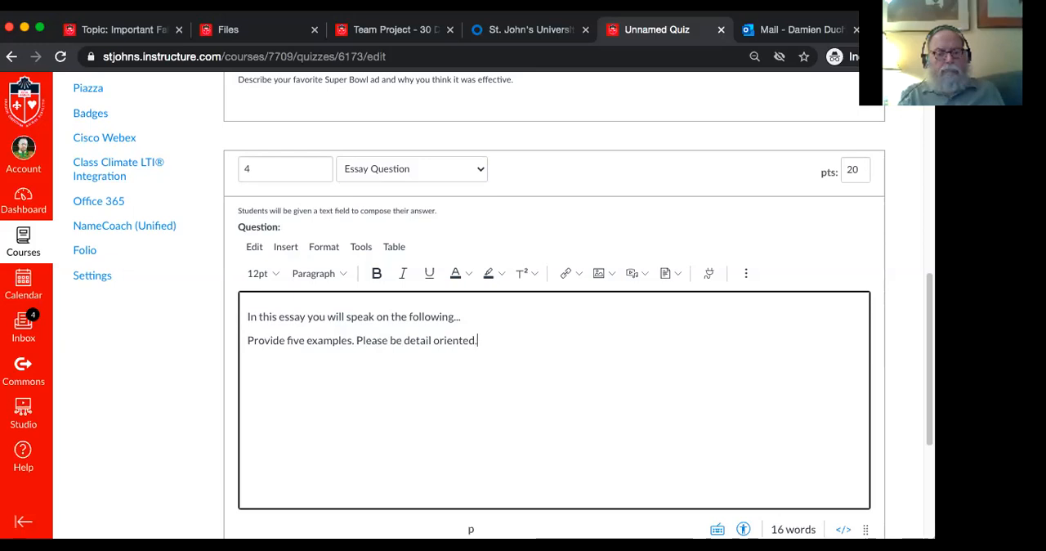
Amend the second paragraph to read "Provide five examples, numbered." before its last sentence and save question 4
{"action": "left_click", "coordinate": [350, 340]}
{"action": "key", "text": "BackSpace"}
{"action": "type", "text": ", numbered."}
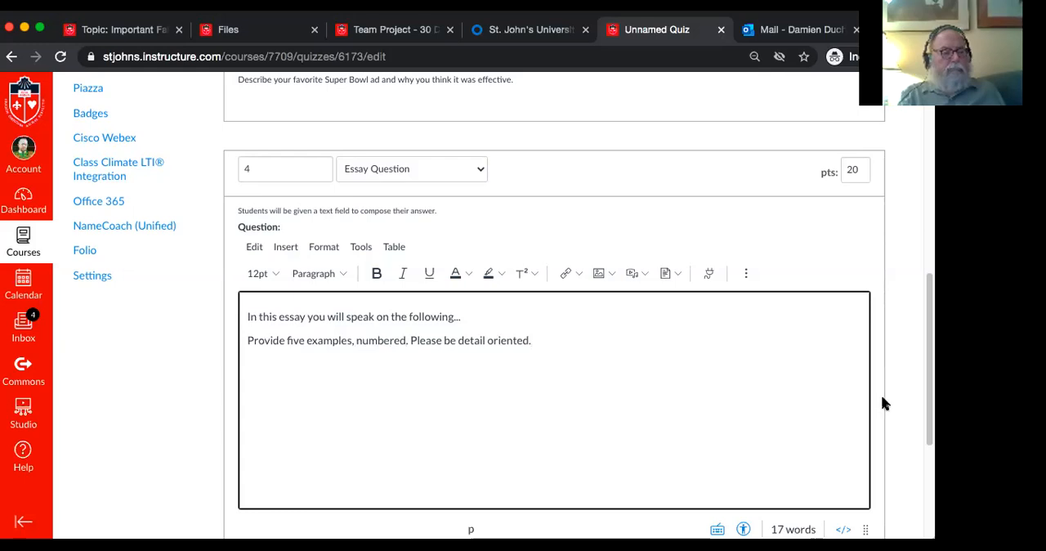
{"action": "scroll", "coordinate": [891, 409], "scroll_direction": "down", "scroll_amount": 3}
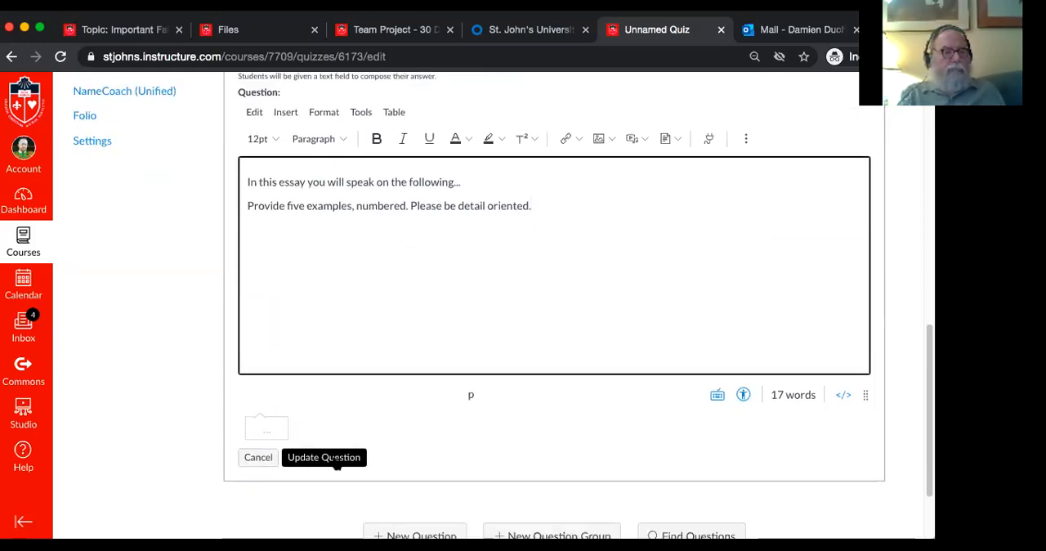
{"action": "left_click", "coordinate": [334, 459]}
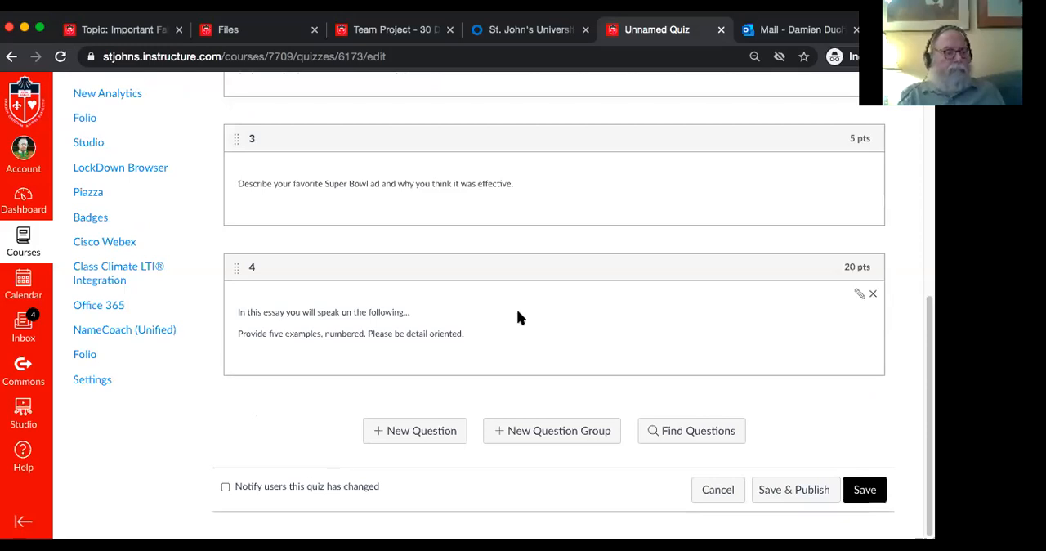
Check the quiz's total points, and add a new Essay Question named "BONUS" worth 5 points
{"action": "scroll", "coordinate": [517, 317], "scroll_direction": "up", "scroll_amount": 6}
{"action": "scroll", "coordinate": [516, 317], "scroll_direction": "up", "scroll_amount": 4}
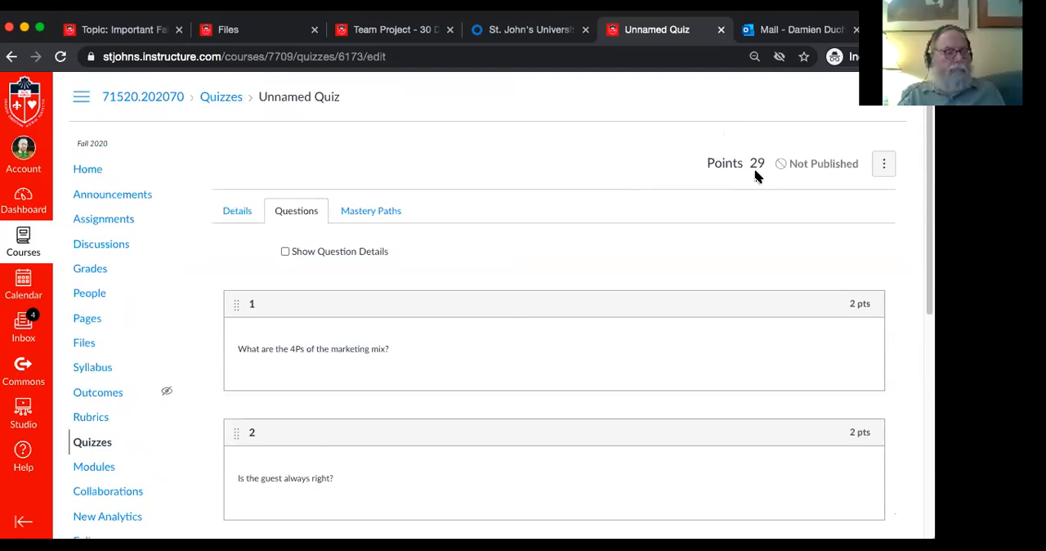
{"action": "scroll", "coordinate": [752, 213], "scroll_direction": "down", "scroll_amount": 2}
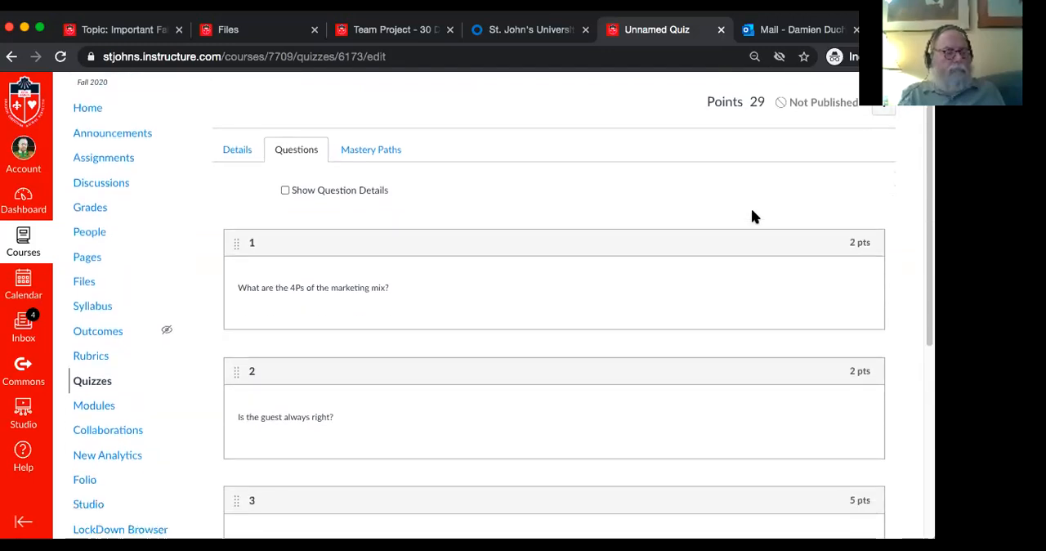
{"action": "scroll", "coordinate": [753, 216], "scroll_direction": "up", "scroll_amount": 2}
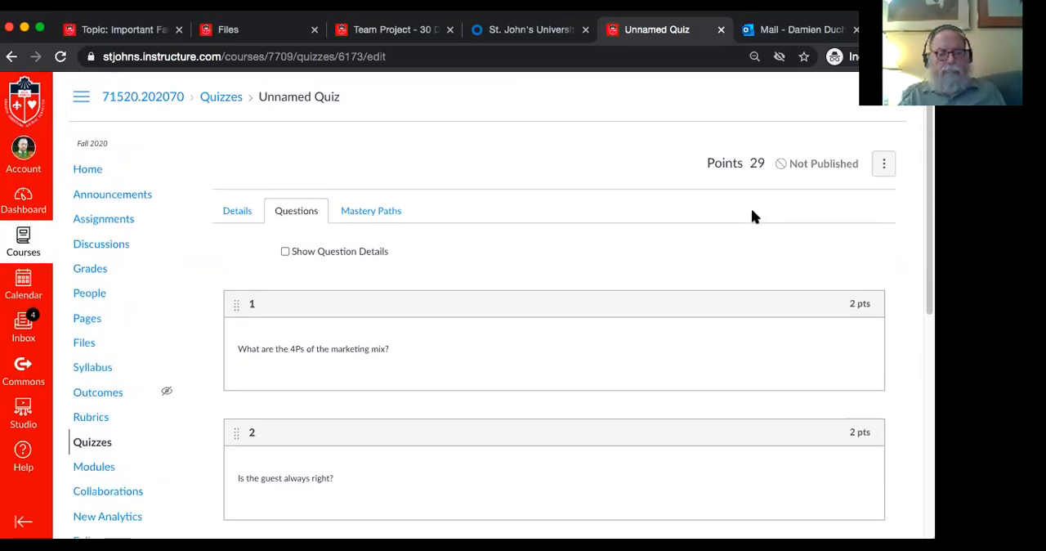
{"action": "scroll", "coordinate": [753, 216], "scroll_direction": "down", "scroll_amount": 10}
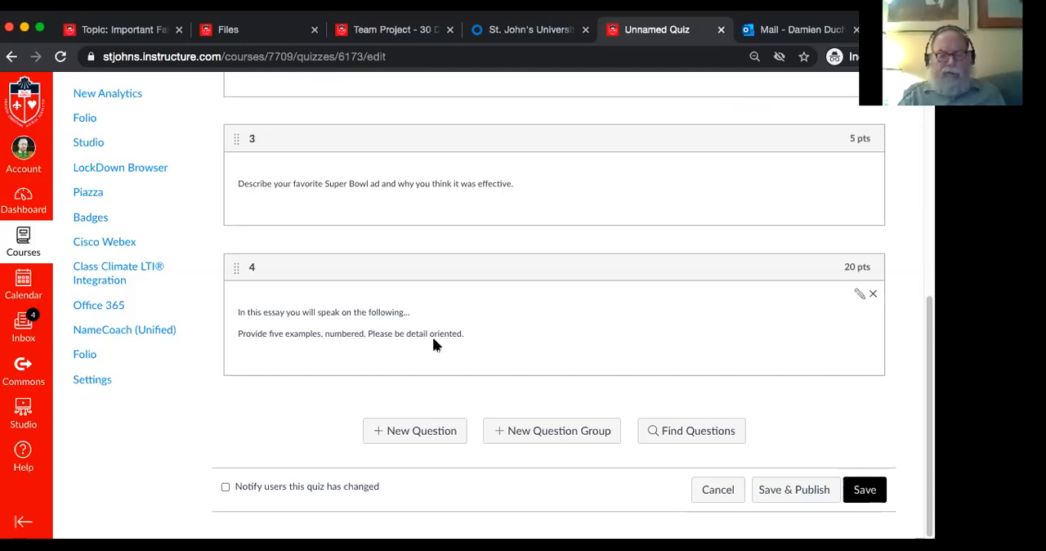
{"action": "left_click", "coordinate": [421, 431]}
{"action": "type", "text": "B"}
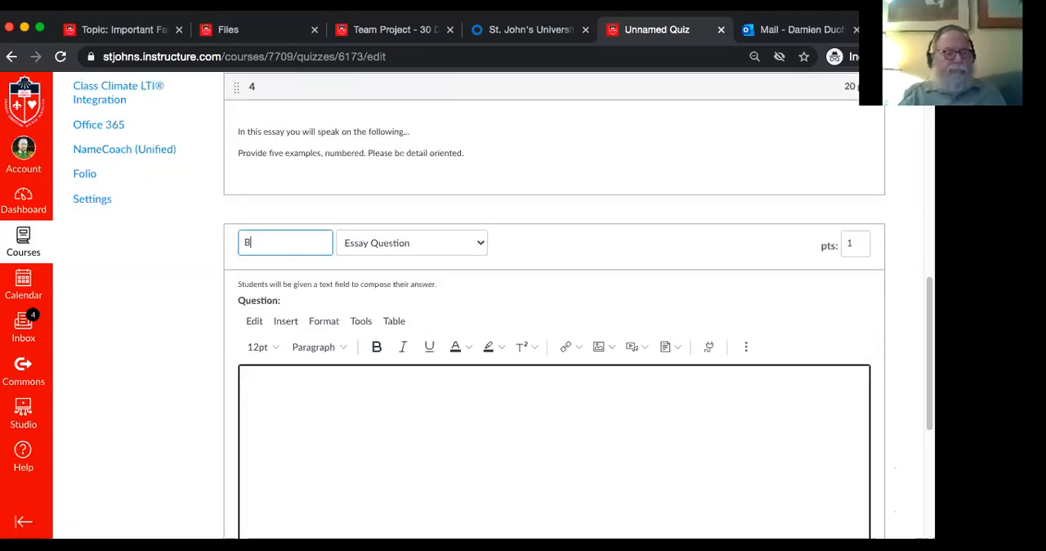
{"action": "type", "text": "ONUS"}
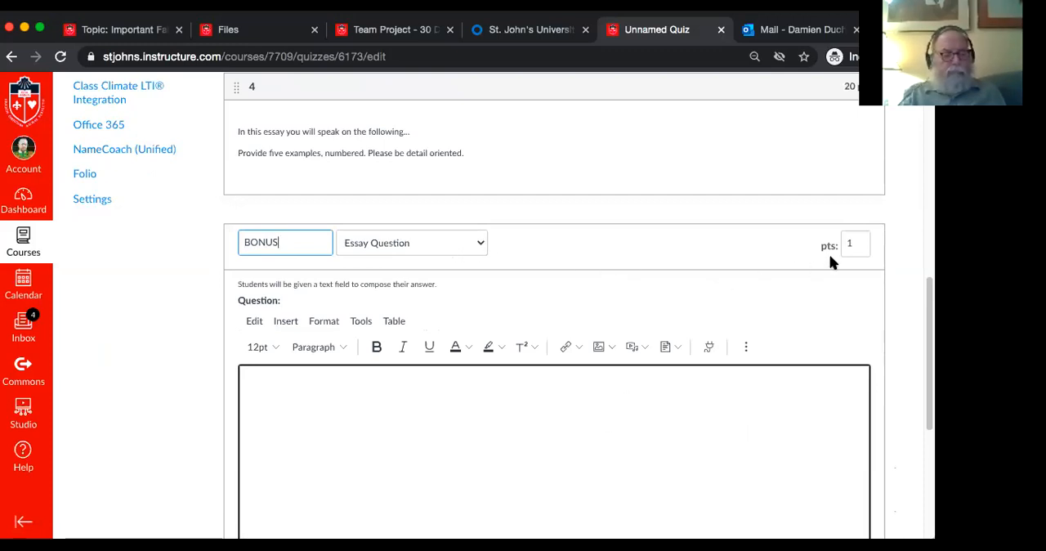
{"action": "left_click", "coordinate": [855, 243]}
{"action": "key", "text": "BackSpace"}
{"action": "type", "text": "5"}
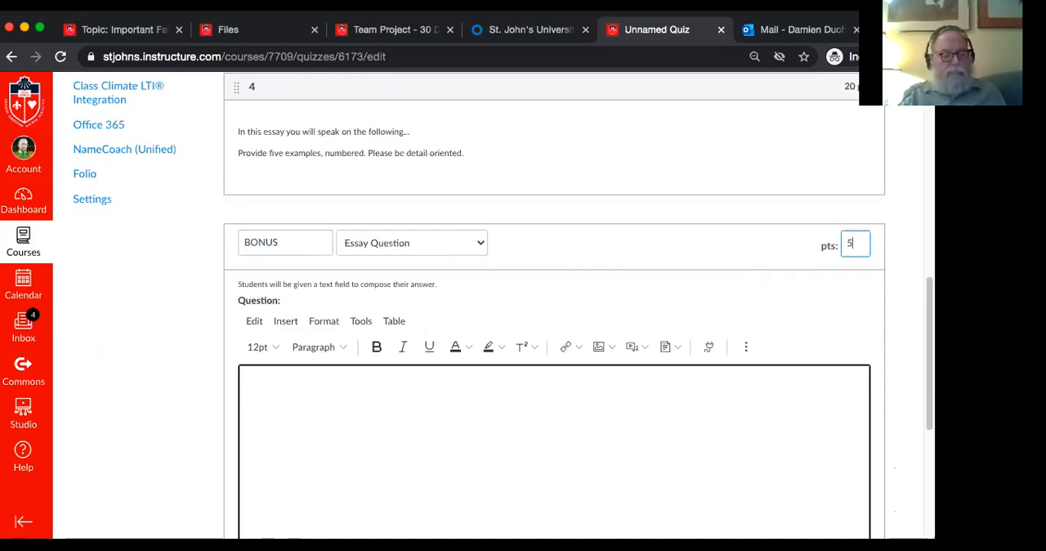
{"action": "left_click", "coordinate": [903, 335]}
Enter "What could be the fifth P of the marketing mix?" as the bonus question's text
{"action": "scroll", "coordinate": [903, 335], "scroll_direction": "down", "scroll_amount": 3}
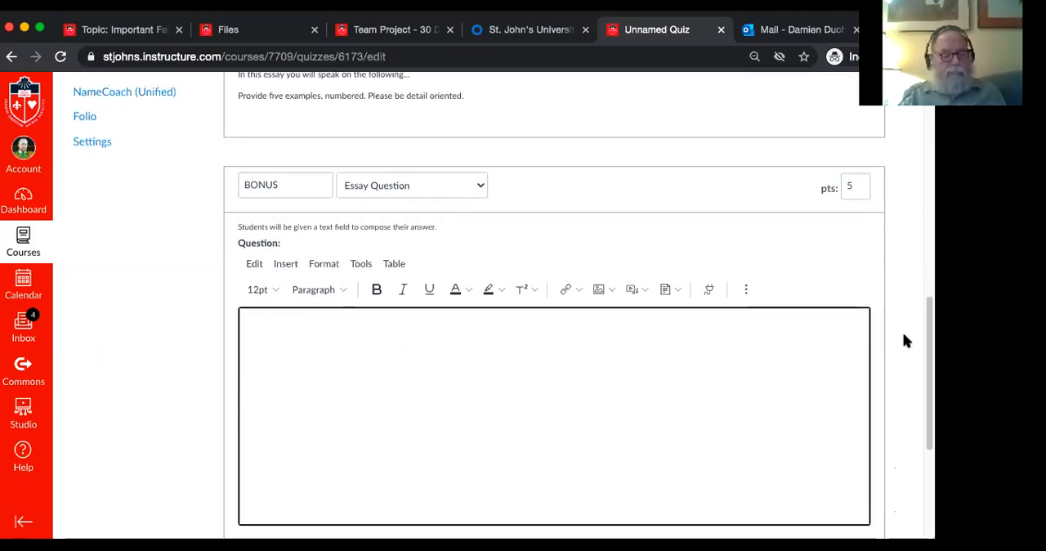
{"action": "left_click", "coordinate": [699, 368]}
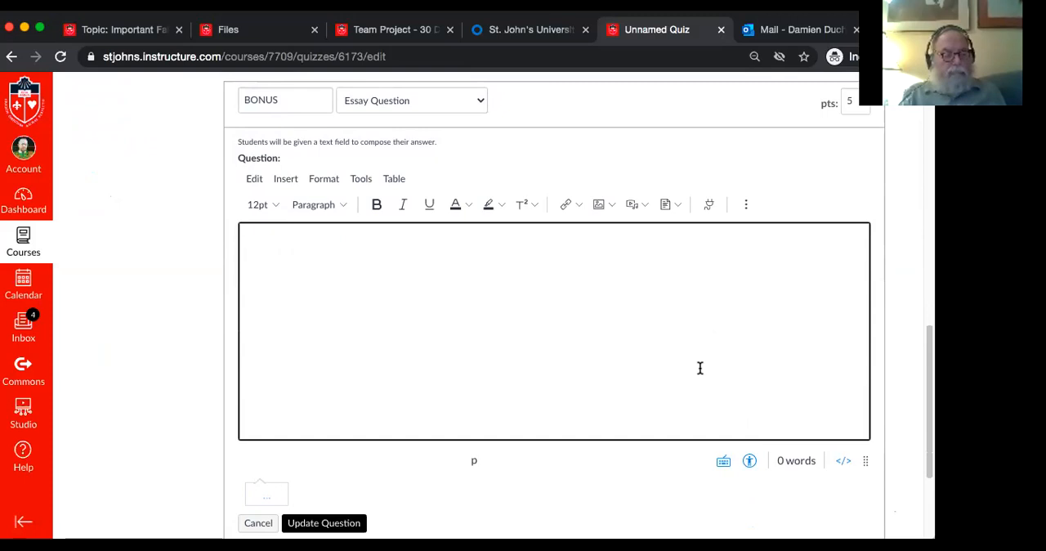
{"action": "type", "text": "What could"}
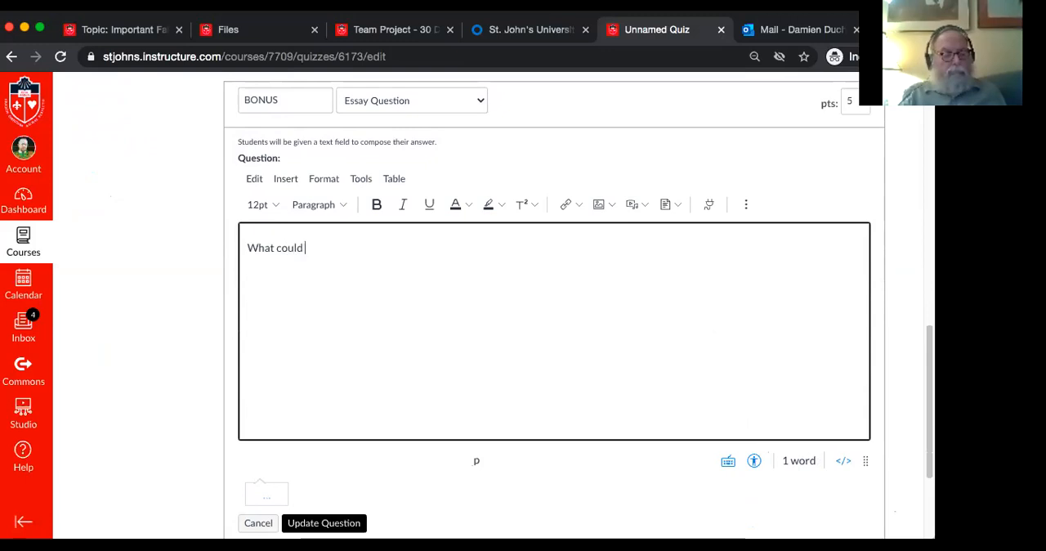
{"action": "type", "text": " be the fifth"}
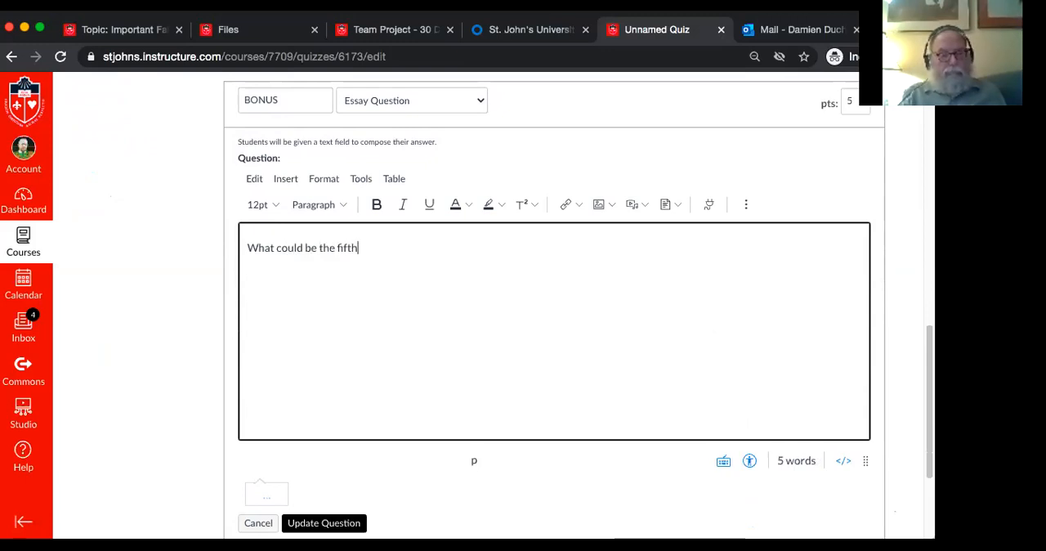
{"action": "type", "text": " P of th"}
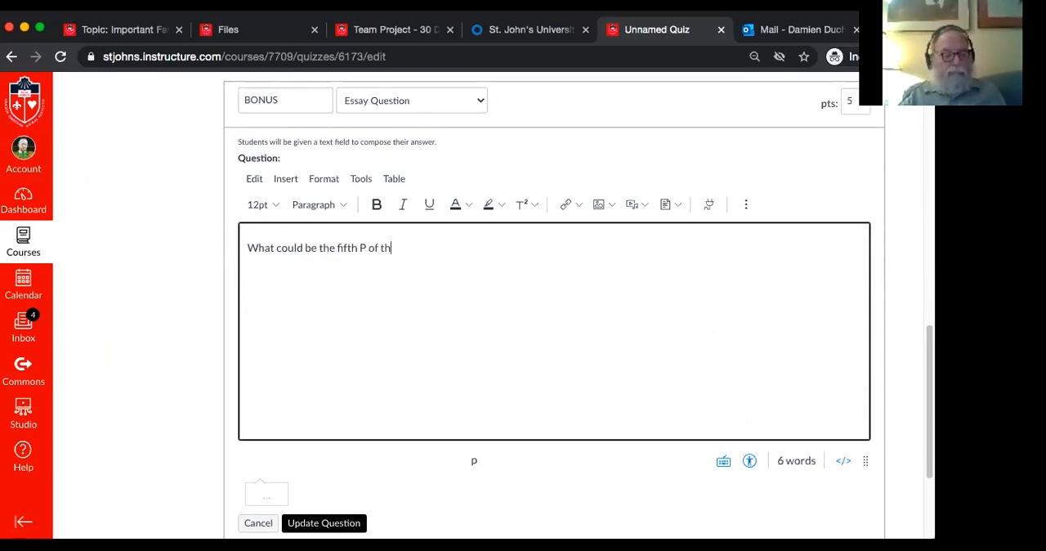
{"action": "type", "text": "e mar"}
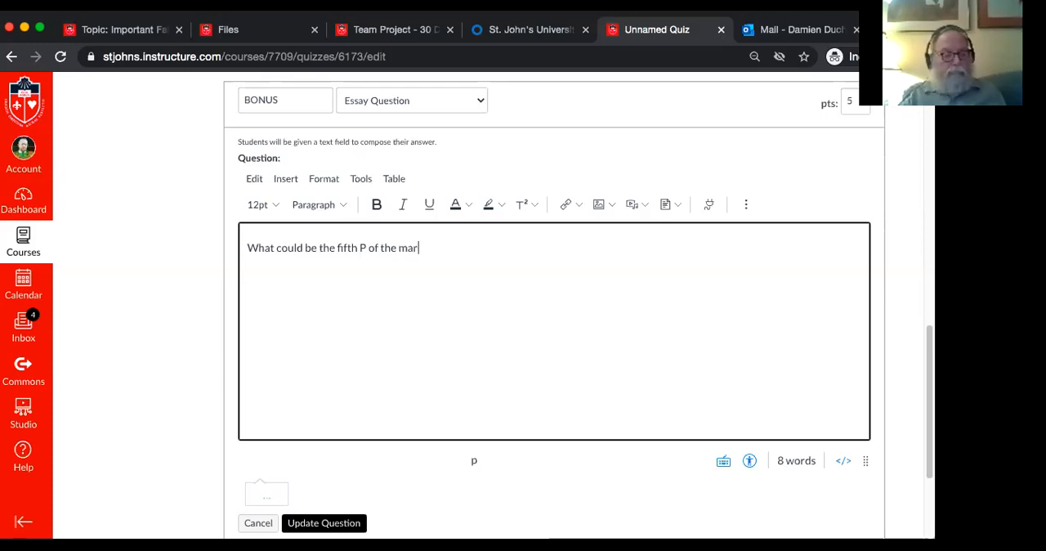
{"action": "type", "text": "keting mix?"}
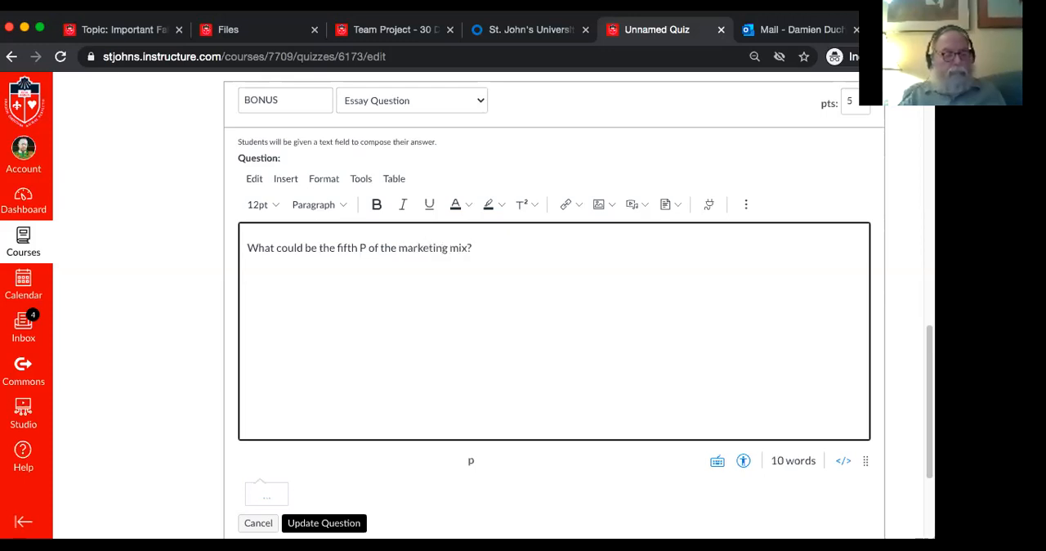
Save the completed bonus question to the quiz
{"action": "left_click", "coordinate": [896, 381]}
{"action": "scroll", "coordinate": [896, 381], "scroll_direction": "down", "scroll_amount": 1}
{"action": "scroll", "coordinate": [896, 382], "scroll_direction": "down", "scroll_amount": 1}
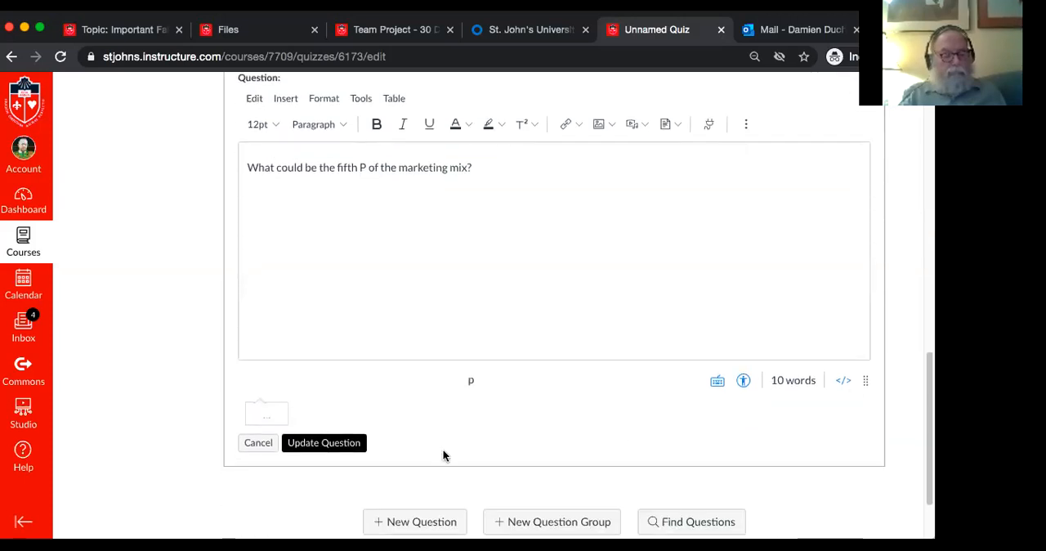
{"action": "left_click", "coordinate": [326, 445]}
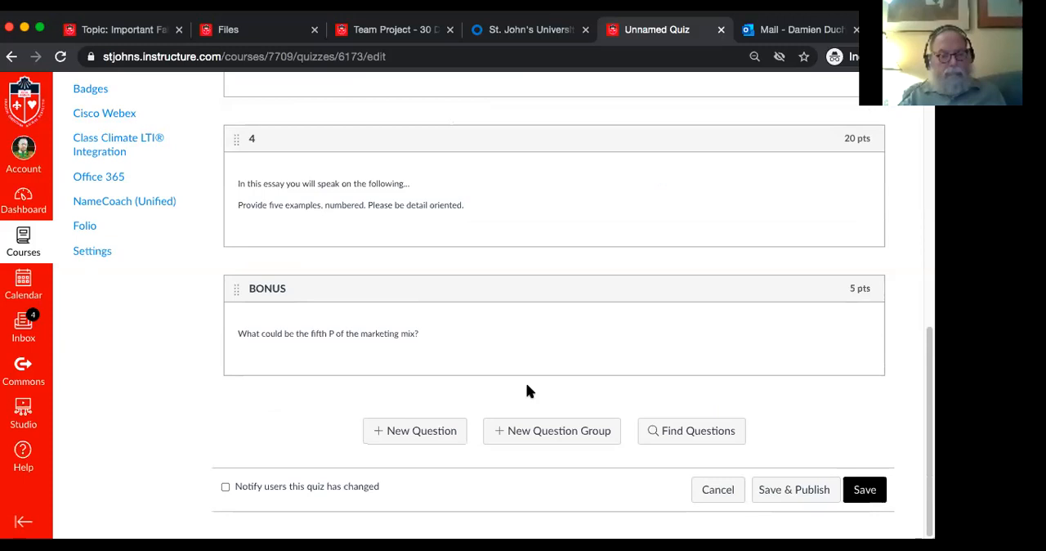
Save the whole quiz without publishing it and review its instructions and settings summary
{"action": "scroll", "coordinate": [527, 391], "scroll_direction": "up", "scroll_amount": 1}
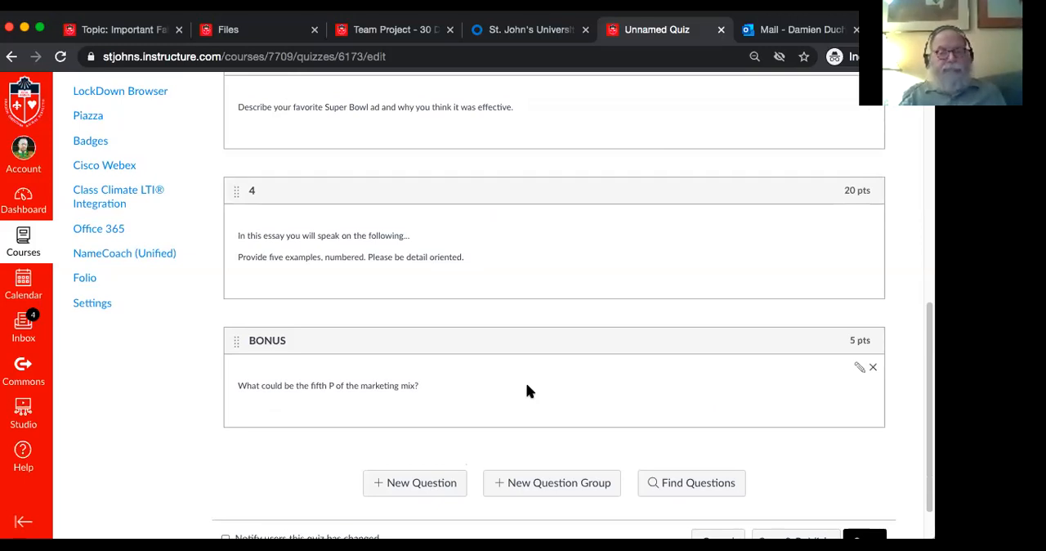
{"action": "scroll", "coordinate": [528, 391], "scroll_direction": "down", "scroll_amount": 1}
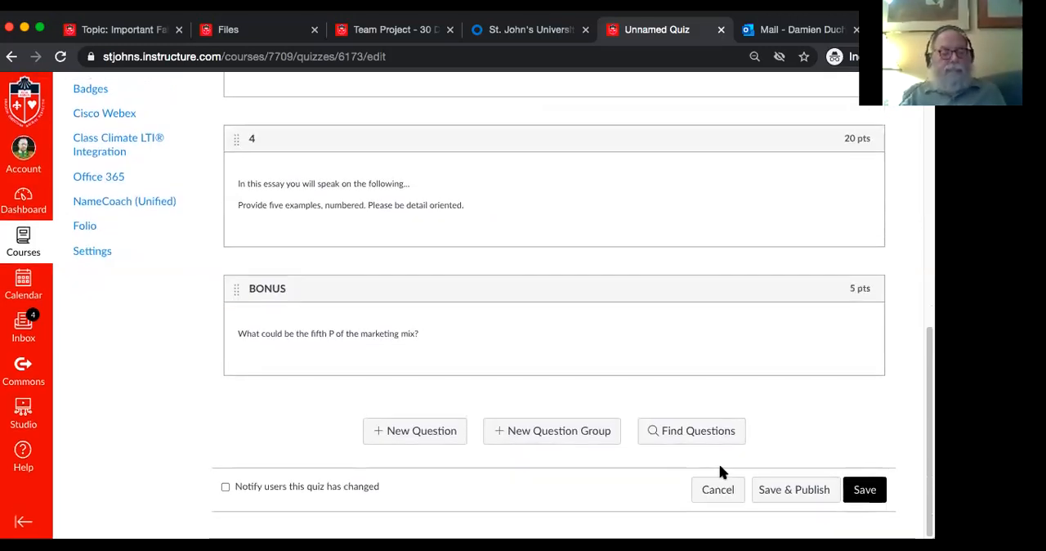
{"action": "left_click", "coordinate": [862, 492]}
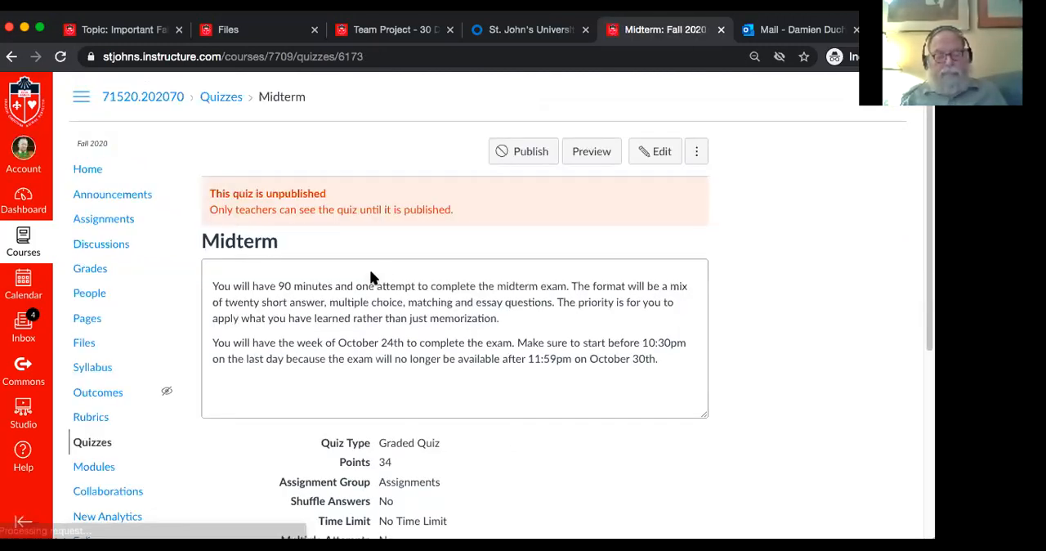
{"action": "scroll", "coordinate": [477, 365], "scroll_direction": "down", "scroll_amount": 4}
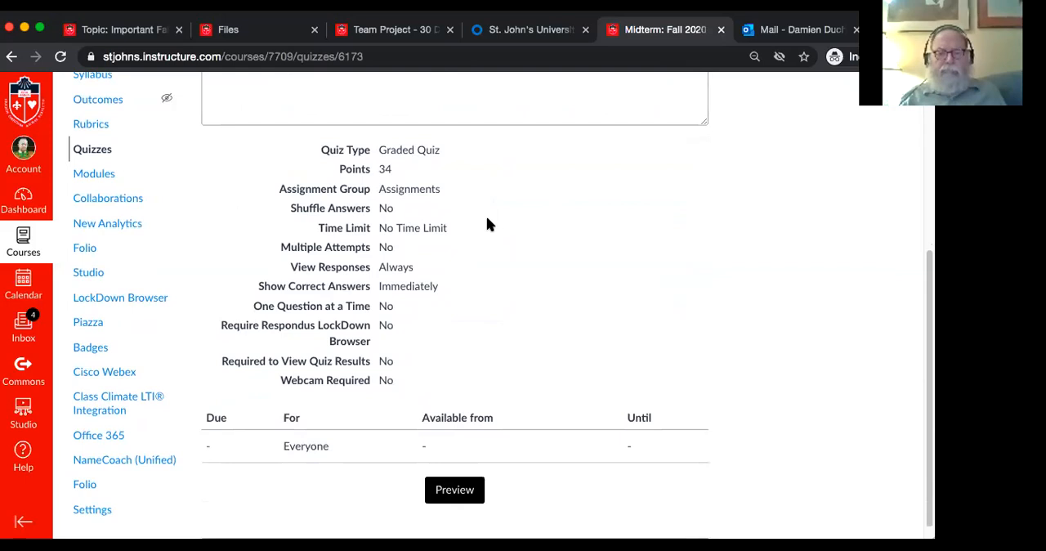
{"action": "scroll", "coordinate": [201, 224], "scroll_direction": "up", "scroll_amount": 4}
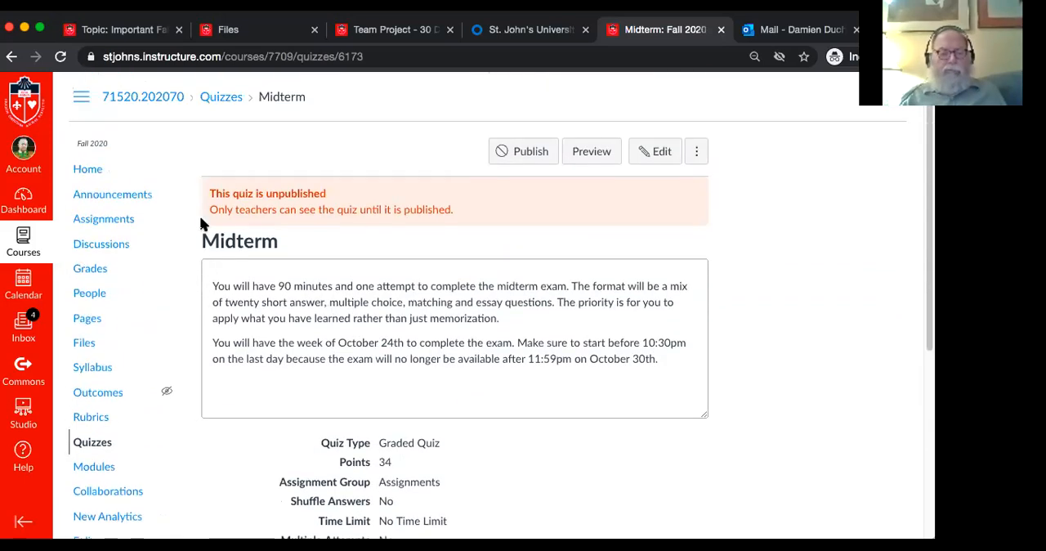
Go to the course's assignment list and add an assignment group named "Midterm" worth 5% of the total grade
{"action": "left_click", "coordinate": [122, 226]}
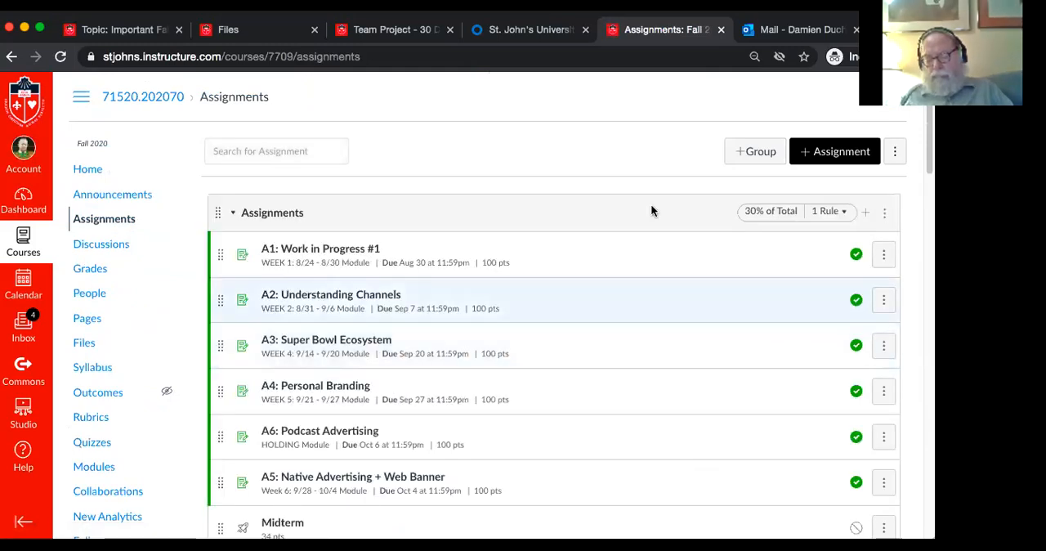
{"action": "scroll", "coordinate": [641, 210], "scroll_direction": "down", "scroll_amount": 5}
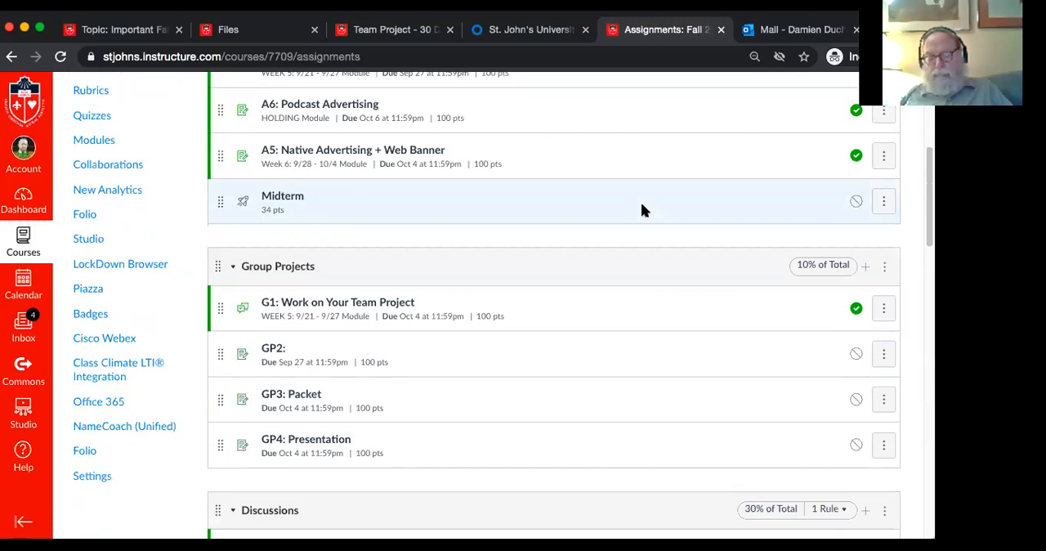
{"action": "scroll", "coordinate": [642, 210], "scroll_direction": "up", "scroll_amount": 3}
{"action": "scroll", "coordinate": [641, 210], "scroll_direction": "up", "scroll_amount": 2}
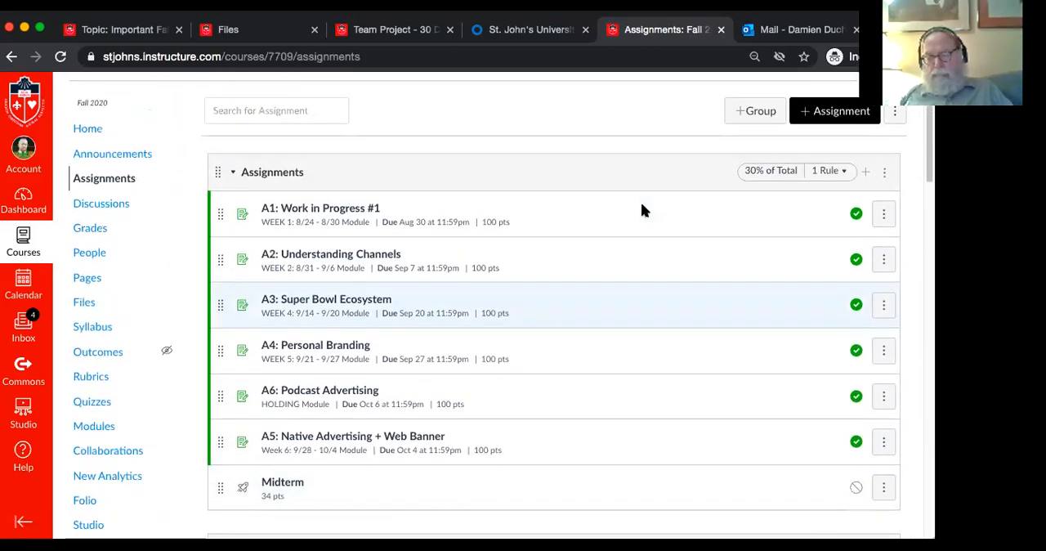
{"action": "scroll", "coordinate": [641, 210], "scroll_direction": "down", "scroll_amount": 1}
{"action": "scroll", "coordinate": [641, 205], "scroll_direction": "up", "scroll_amount": 2}
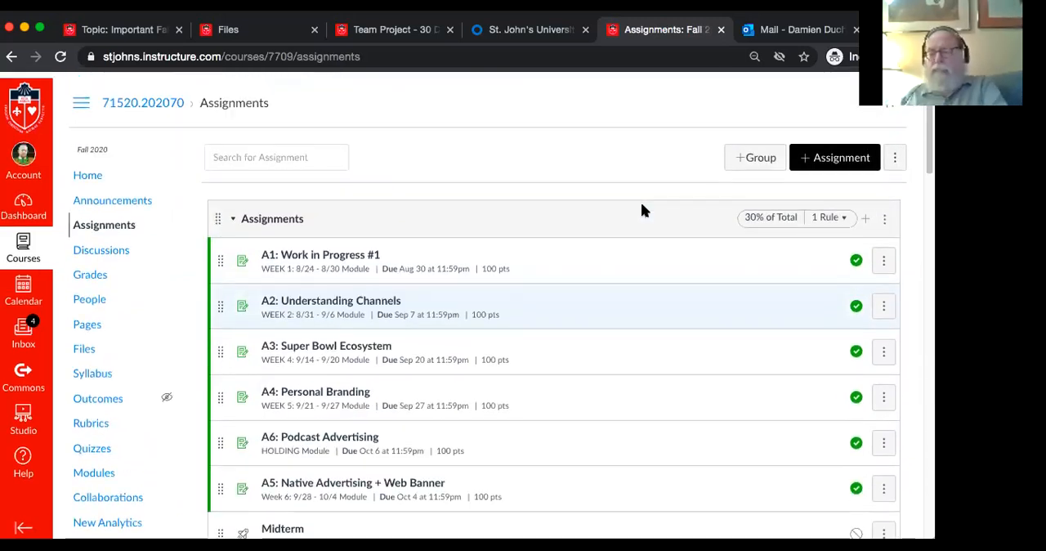
{"action": "left_click", "coordinate": [753, 151]}
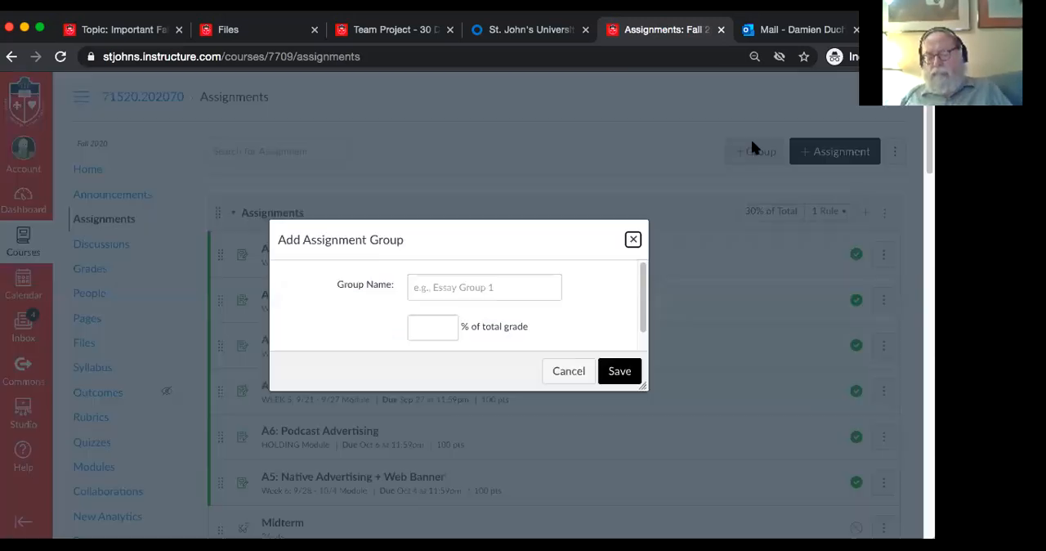
{"action": "left_click", "coordinate": [480, 289]}
{"action": "type", "text": "Midterm"}
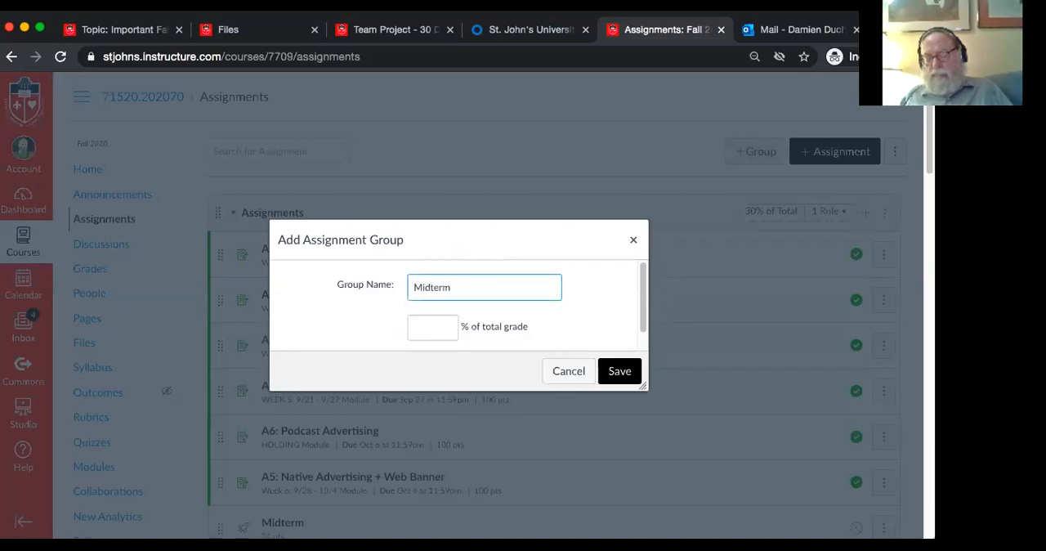
{"action": "left_click", "coordinate": [441, 326]}
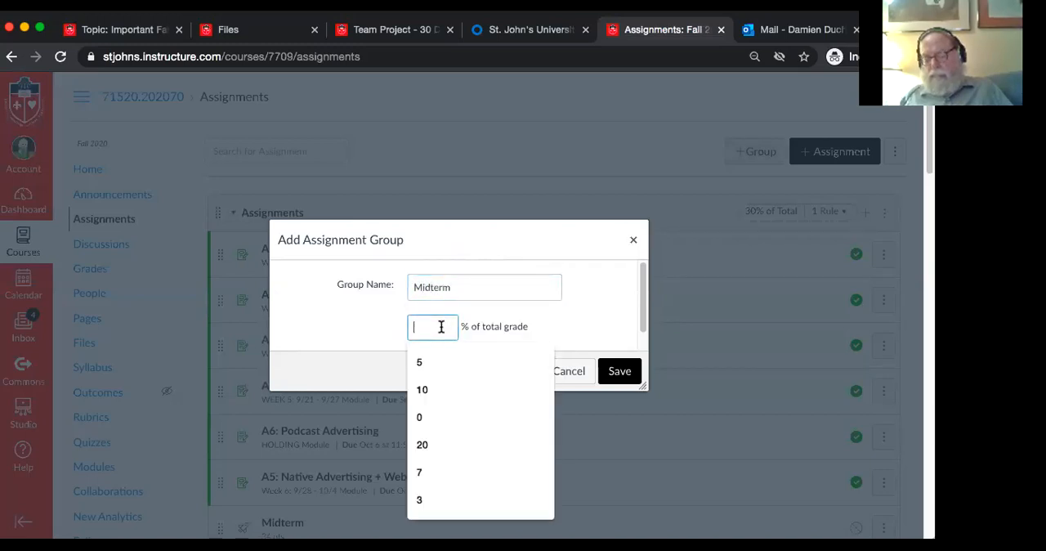
{"action": "type", "text": "5"}
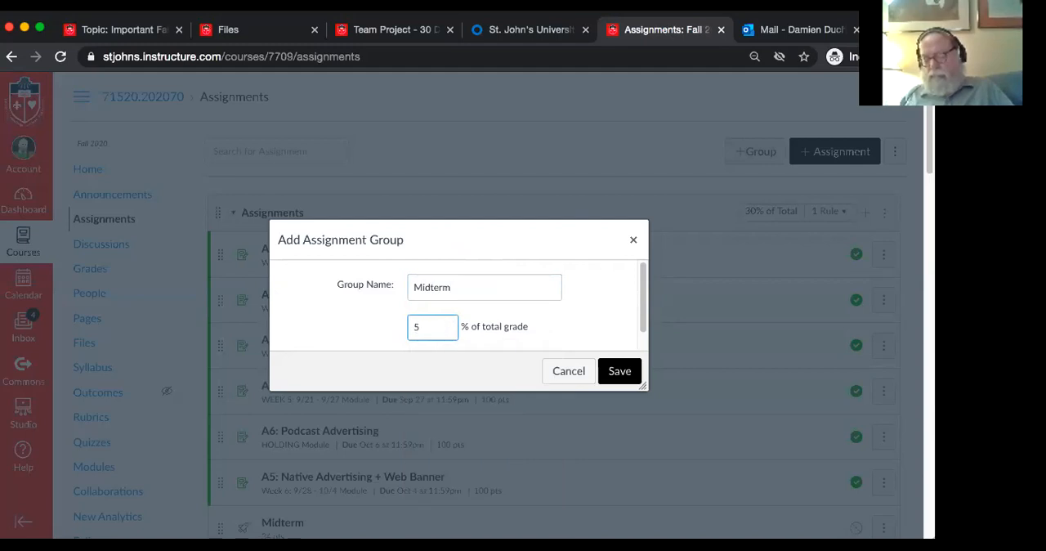
{"action": "left_click", "coordinate": [618, 376]}
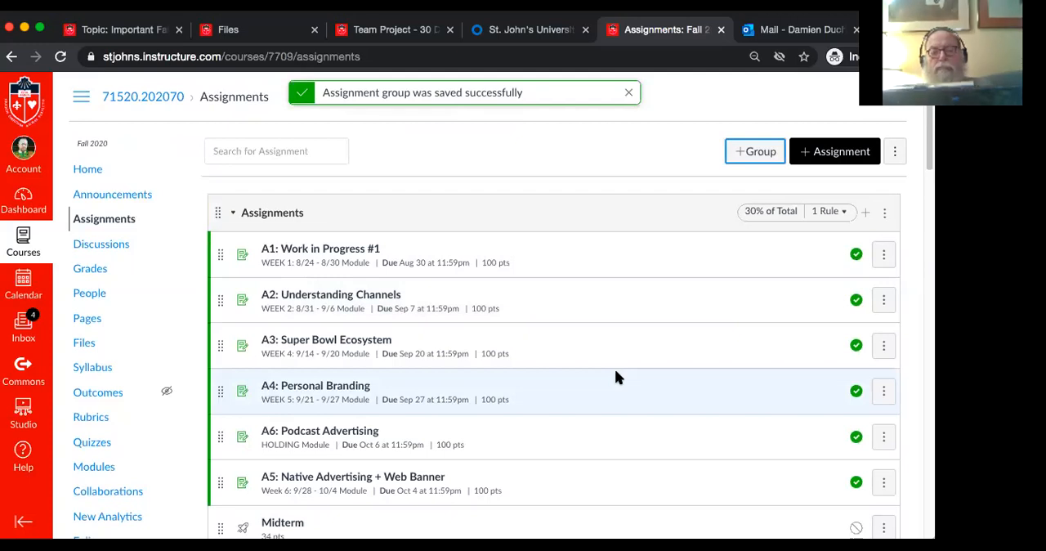
Look through all assignment groups in the course and check their percentages of the total grade
{"action": "scroll", "coordinate": [618, 377], "scroll_direction": "down", "scroll_amount": 1}
{"action": "scroll", "coordinate": [618, 377], "scroll_direction": "up", "scroll_amount": 1}
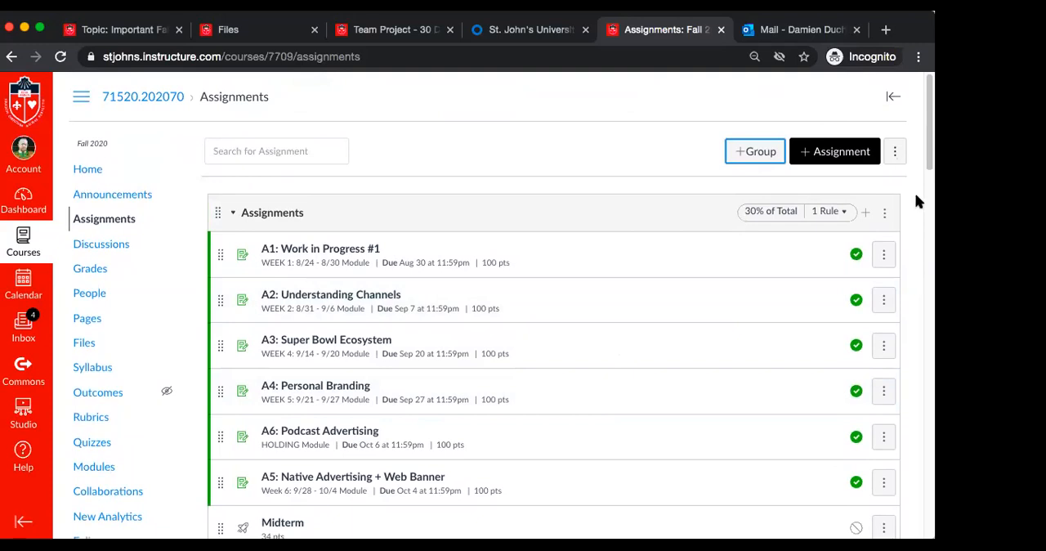
{"action": "scroll", "coordinate": [915, 201], "scroll_direction": "down", "scroll_amount": 3}
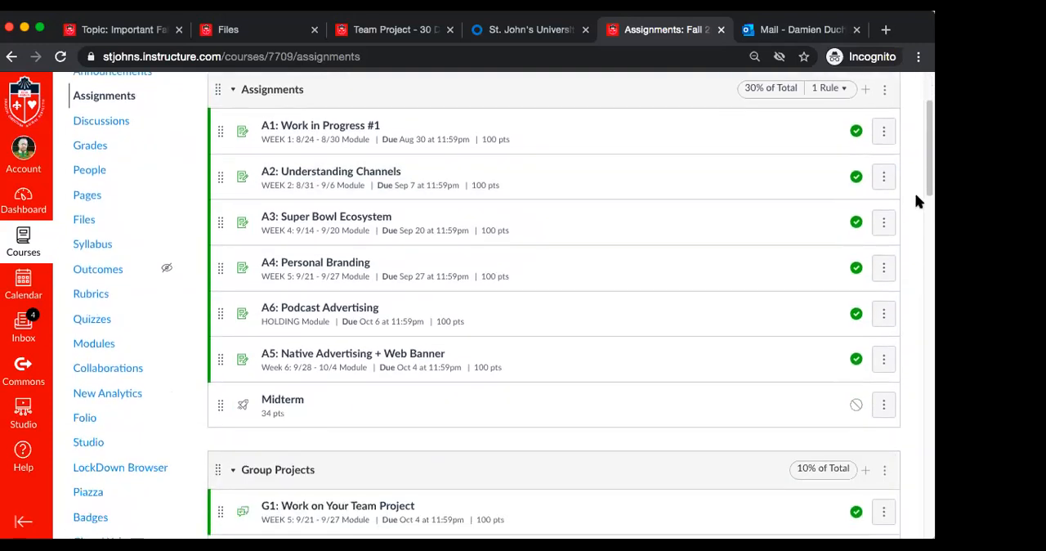
{"action": "scroll", "coordinate": [662, 271], "scroll_direction": "down", "scroll_amount": 3}
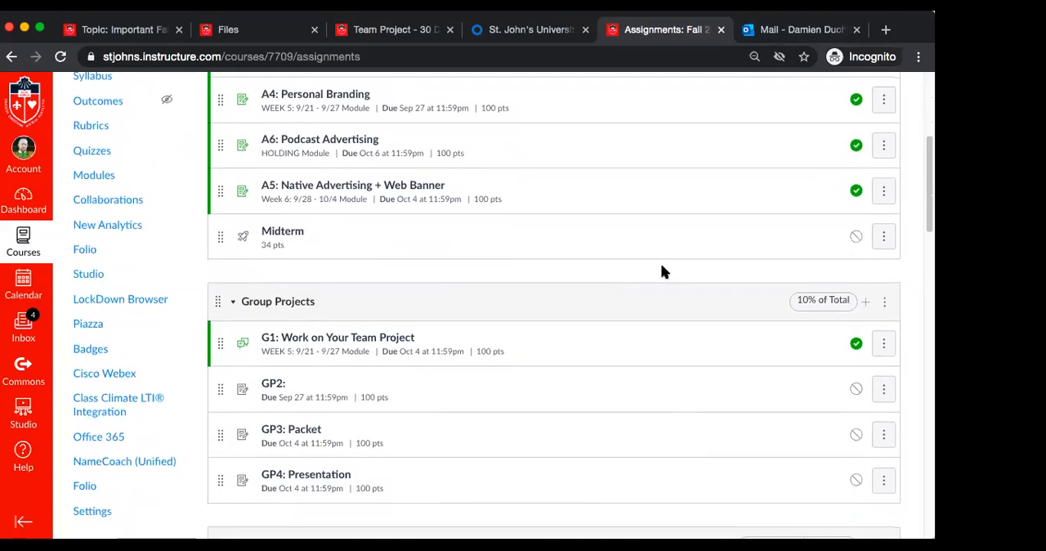
{"action": "scroll", "coordinate": [480, 263], "scroll_direction": "down", "scroll_amount": 7}
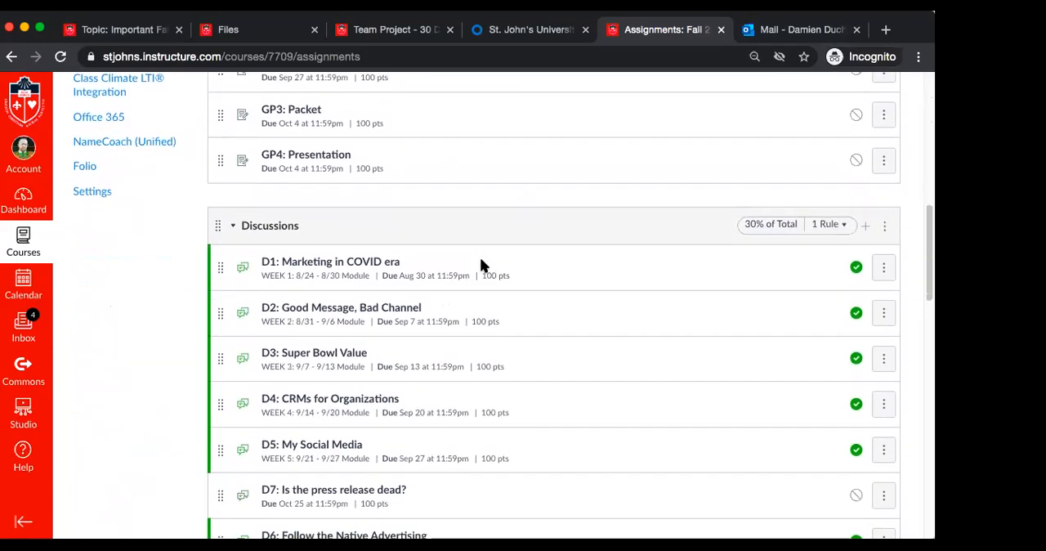
{"action": "scroll", "coordinate": [481, 263], "scroll_direction": "down", "scroll_amount": 8}
{"action": "scroll", "coordinate": [480, 263], "scroll_direction": "down", "scroll_amount": 8}
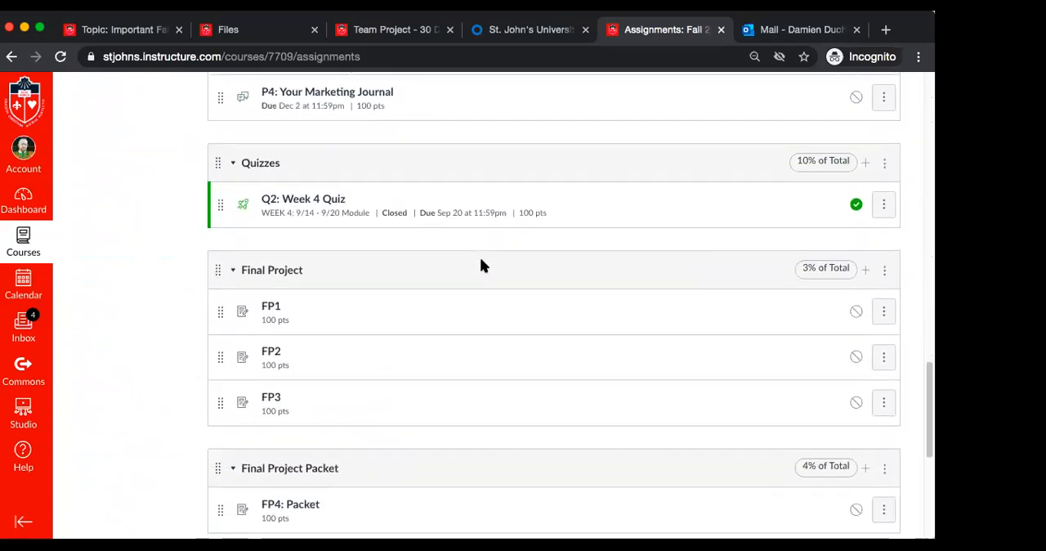
{"action": "scroll", "coordinate": [480, 256], "scroll_direction": "down", "scroll_amount": 2}
{"action": "scroll", "coordinate": [479, 257], "scroll_direction": "up", "scroll_amount": 15}
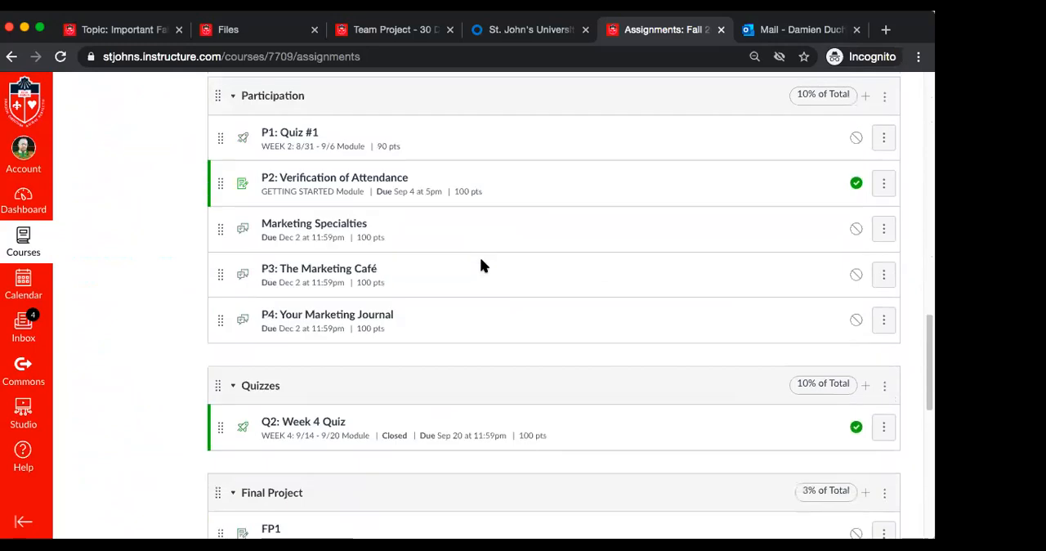
{"action": "scroll", "coordinate": [481, 259], "scroll_direction": "up", "scroll_amount": 11}
{"action": "scroll", "coordinate": [481, 259], "scroll_direction": "down", "scroll_amount": 2}
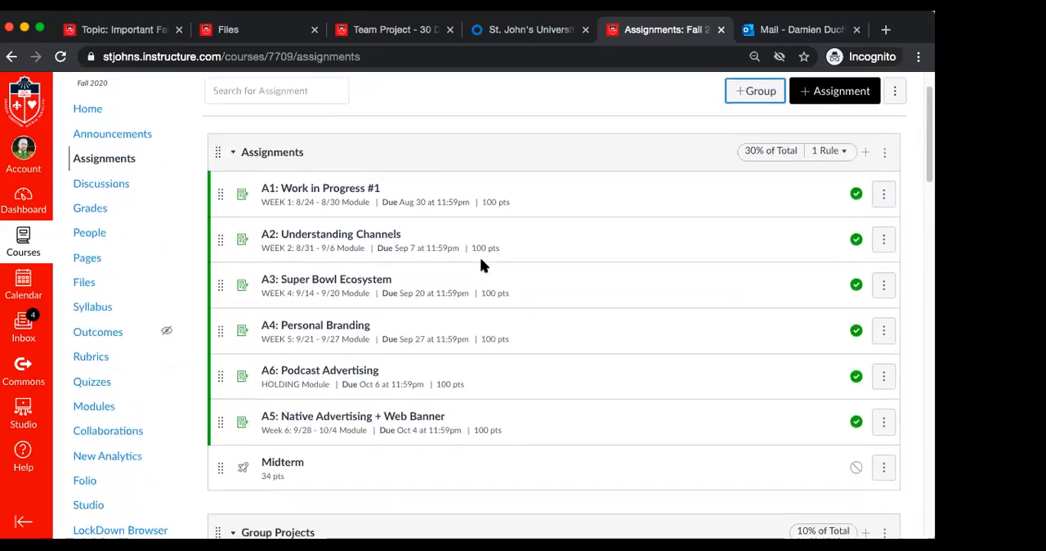
{"action": "scroll", "coordinate": [480, 263], "scroll_direction": "down", "scroll_amount": 10}
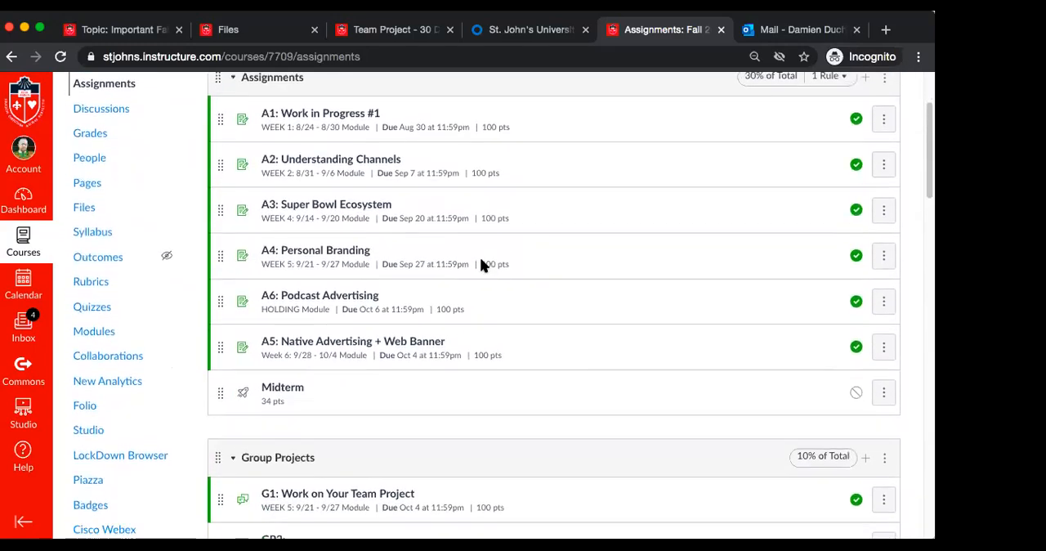
{"action": "scroll", "coordinate": [481, 262], "scroll_direction": "up", "scroll_amount": 10}
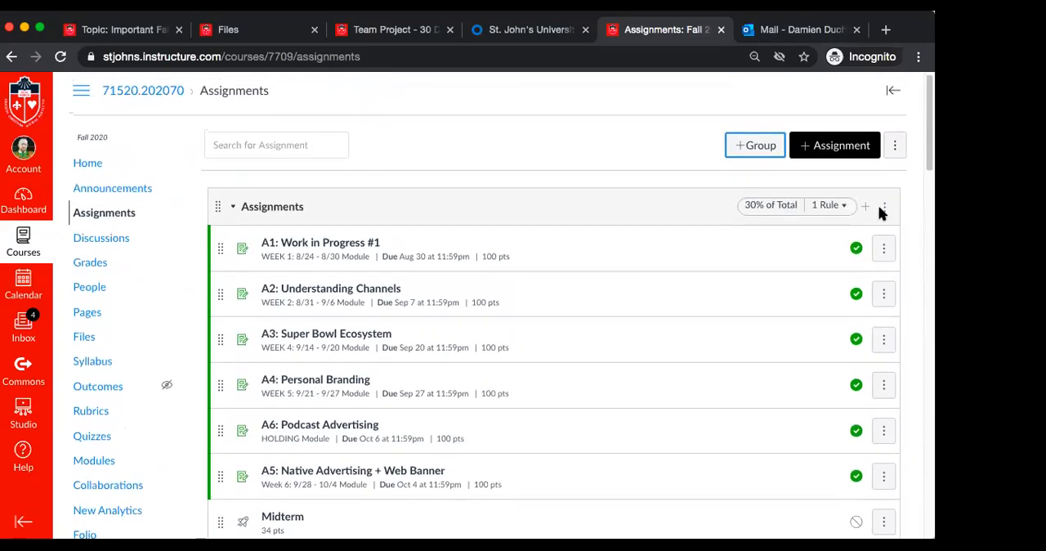
Set the Assignments group's weight to 25% of the final grade and save the group weights
{"action": "left_click", "coordinate": [892, 147]}
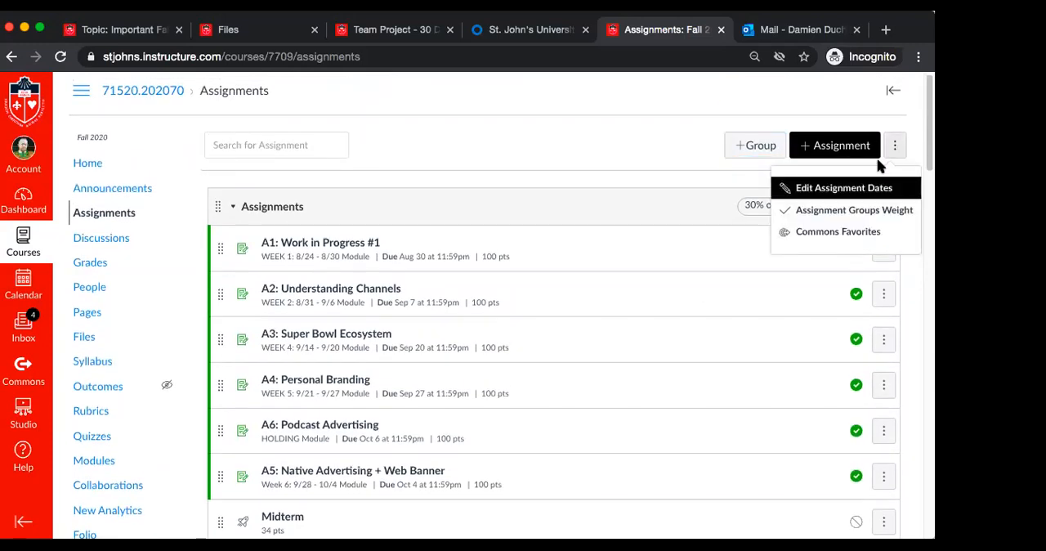
{"action": "left_click", "coordinate": [840, 214]}
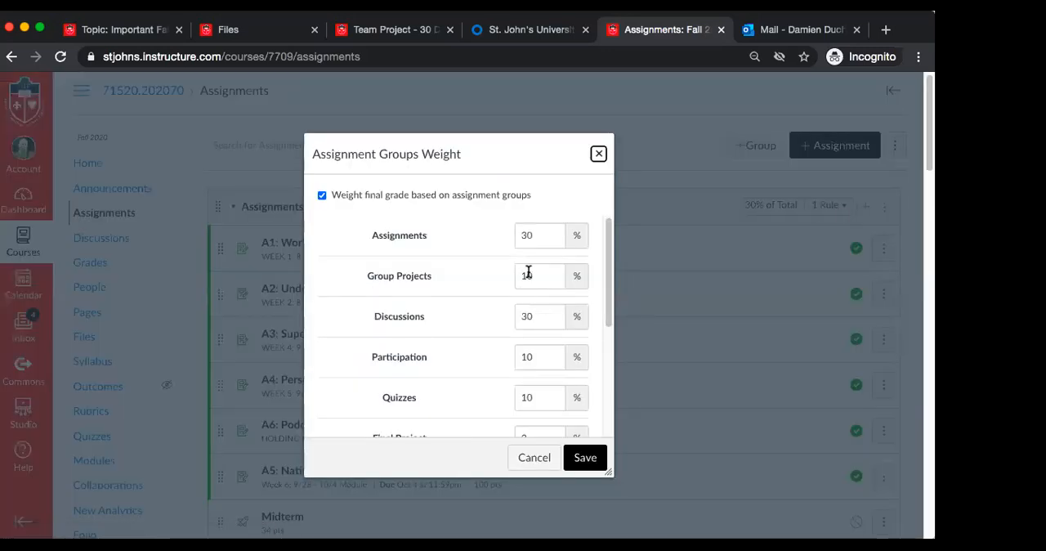
{"action": "left_click", "coordinate": [535, 233]}
{"action": "key", "text": "BackSpace"}
{"action": "key", "text": "BackSpace"}
{"action": "type", "text": "25"}
{"action": "scroll", "coordinate": [488, 341], "scroll_direction": "down", "scroll_amount": 5}
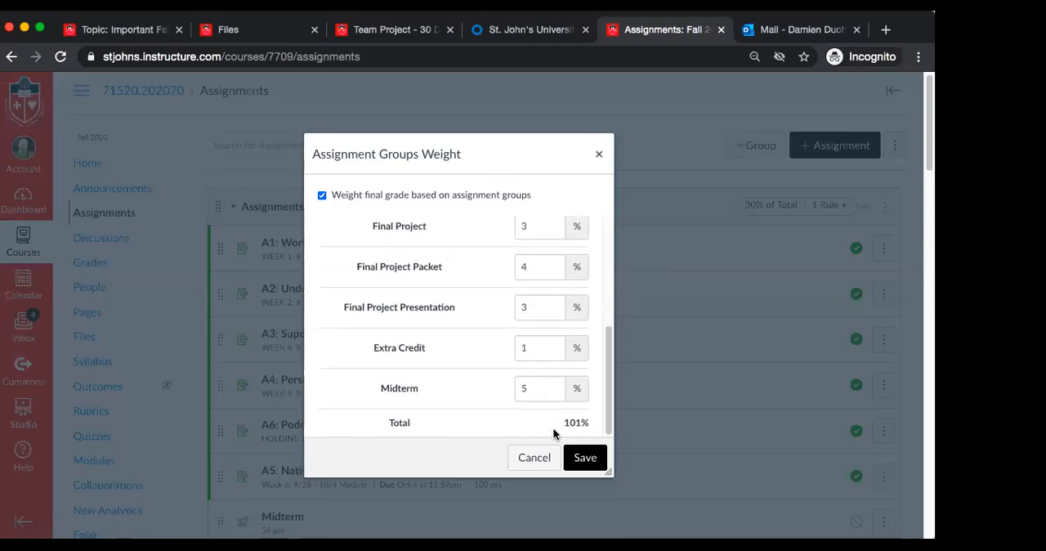
{"action": "left_click", "coordinate": [587, 460]}
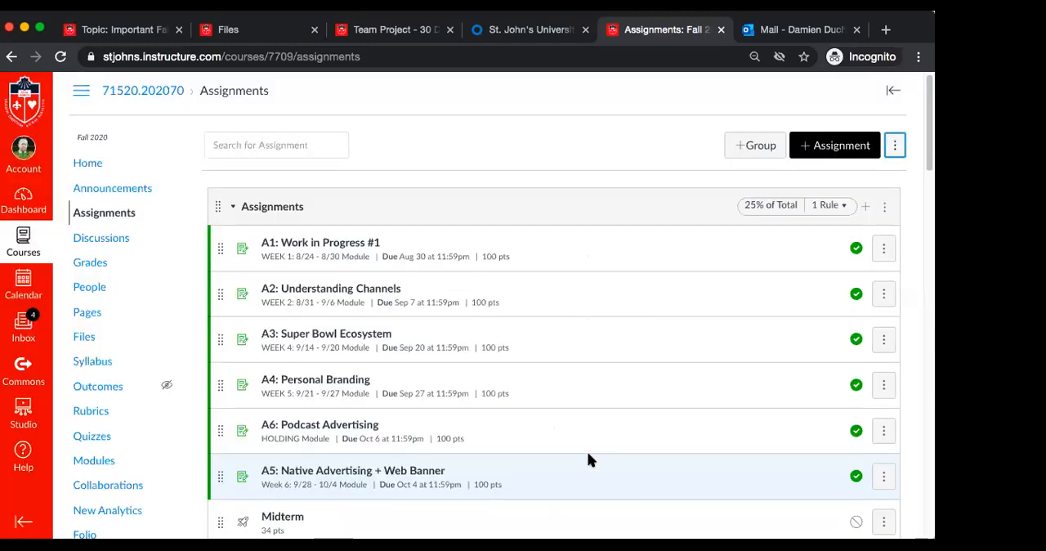
Move the Midterm quiz into the Midterm group, and place that group between Discussions and Participation
{"action": "scroll", "coordinate": [674, 303], "scroll_direction": "down", "scroll_amount": 5}
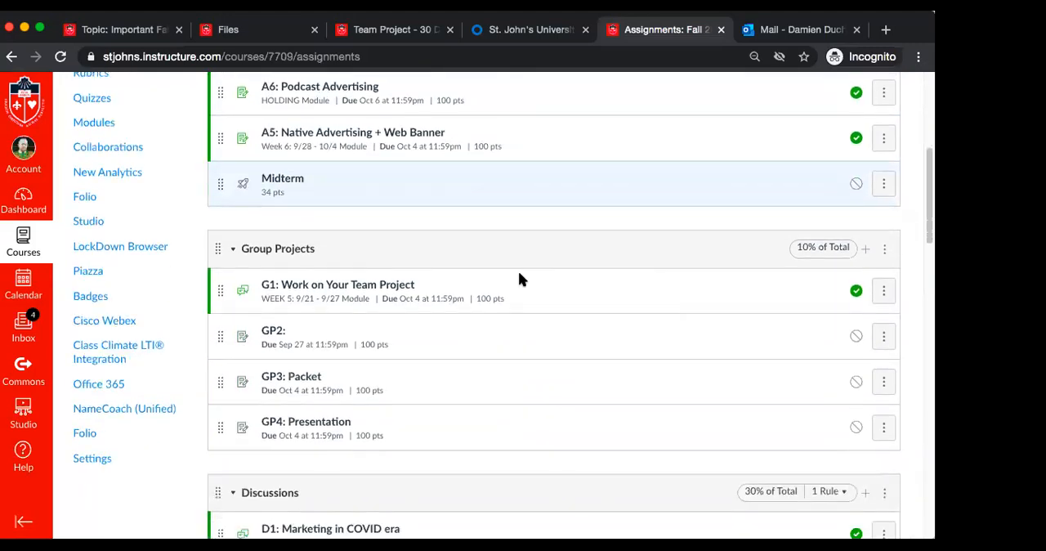
{"action": "left_click_drag", "start_coordinate": [218, 203], "coordinate": [232, 445]}
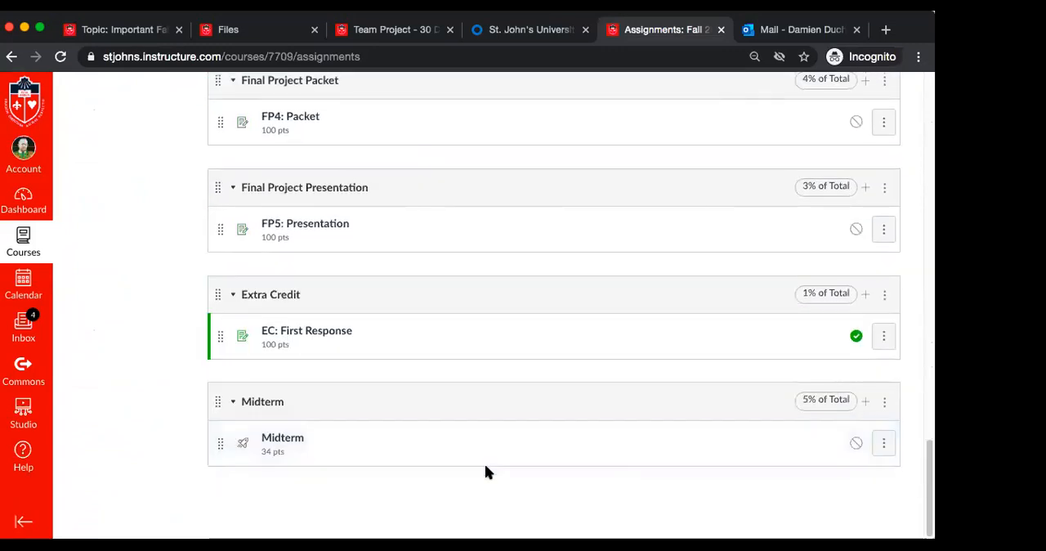
{"action": "mouse_move", "coordinate": [219, 399]}
{"action": "left_mouse_down"}
{"action": "mouse_move", "coordinate": [196, 93]}
{"action": "mouse_move", "coordinate": [204, 48]}
{"action": "mouse_move", "coordinate": [218, 168]}
{"action": "mouse_move", "coordinate": [215, 98]}
{"action": "mouse_move", "coordinate": [229, 133]}
{"action": "mouse_move", "coordinate": [224, 123]}
{"action": "mouse_move", "coordinate": [224, 415]}
{"action": "left_mouse_up"}
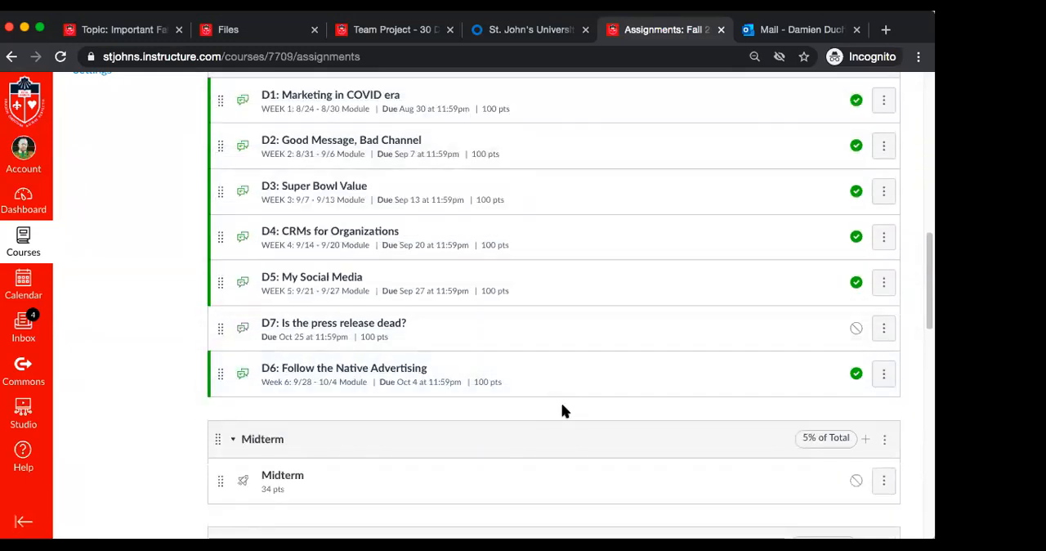
Review the rearranged assignment list, checking the Midterm group's position and the weights of the surrounding groups
{"action": "scroll", "coordinate": [561, 403], "scroll_direction": "down", "scroll_amount": 3}
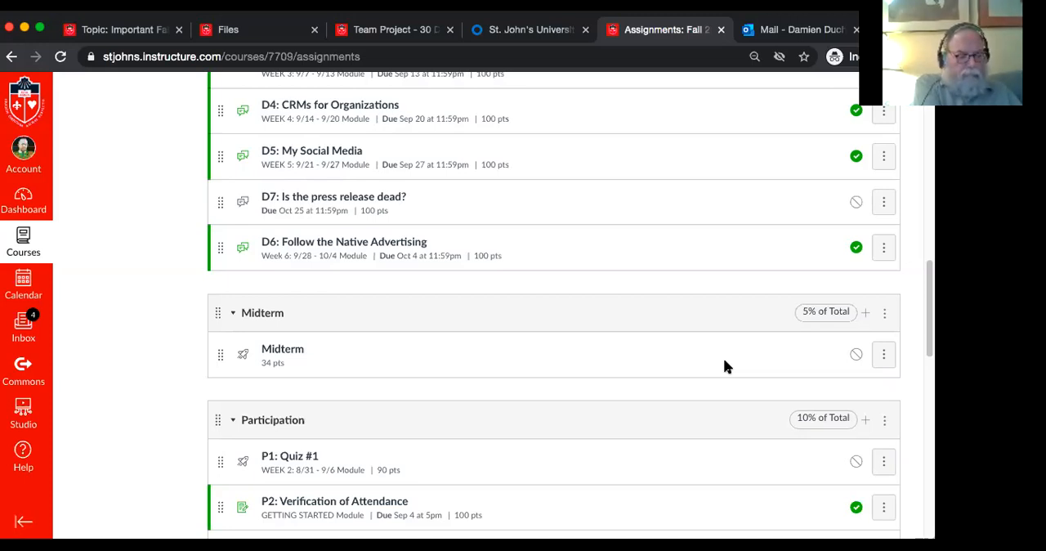
{"action": "scroll", "coordinate": [724, 360], "scroll_direction": "up", "scroll_amount": 10}
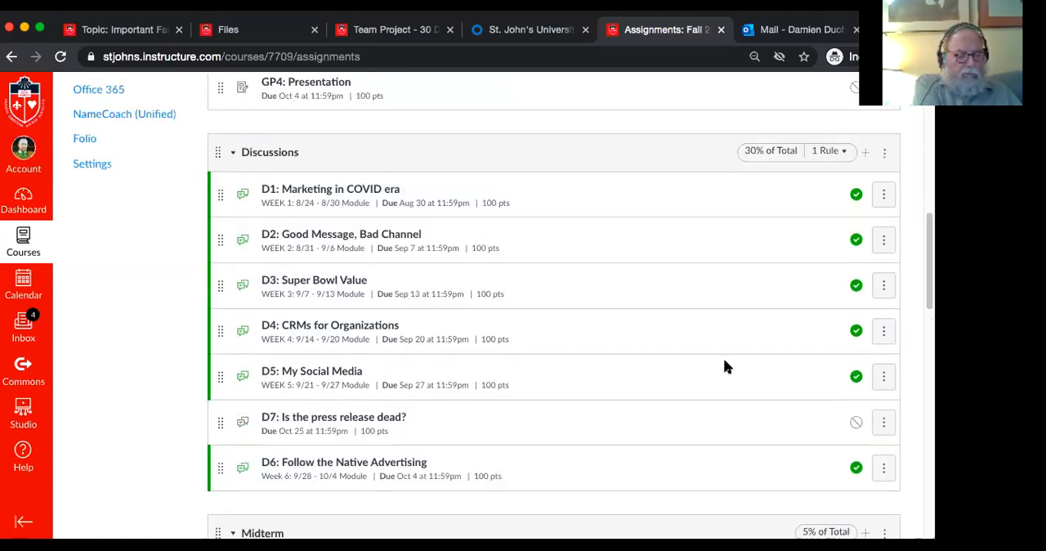
{"action": "scroll", "coordinate": [724, 361], "scroll_direction": "up", "scroll_amount": 3}
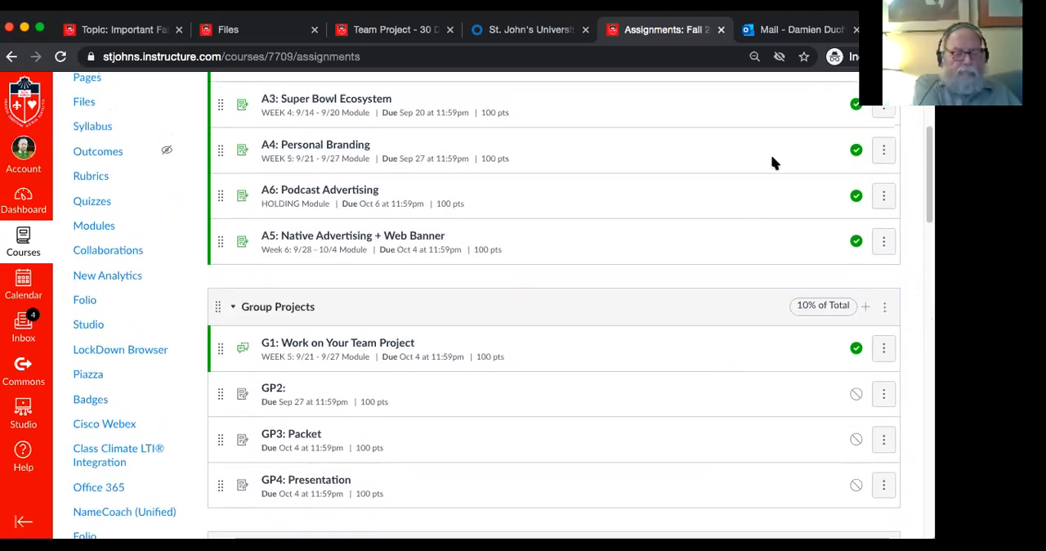
{"action": "scroll", "coordinate": [588, 221], "scroll_direction": "up", "scroll_amount": 4}
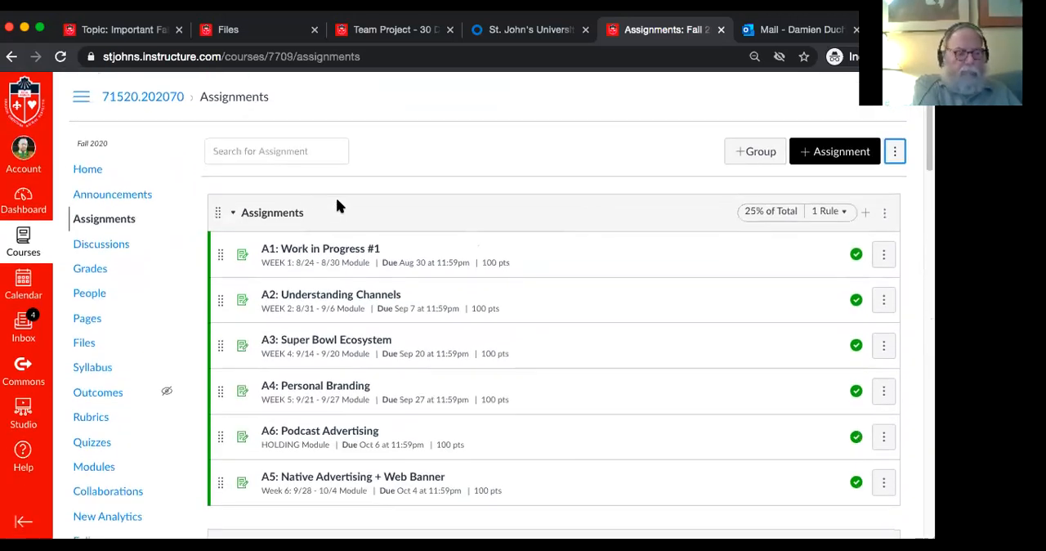
{"action": "scroll", "coordinate": [439, 327], "scroll_direction": "down", "scroll_amount": 5}
{"action": "scroll", "coordinate": [439, 323], "scroll_direction": "down", "scroll_amount": 8}
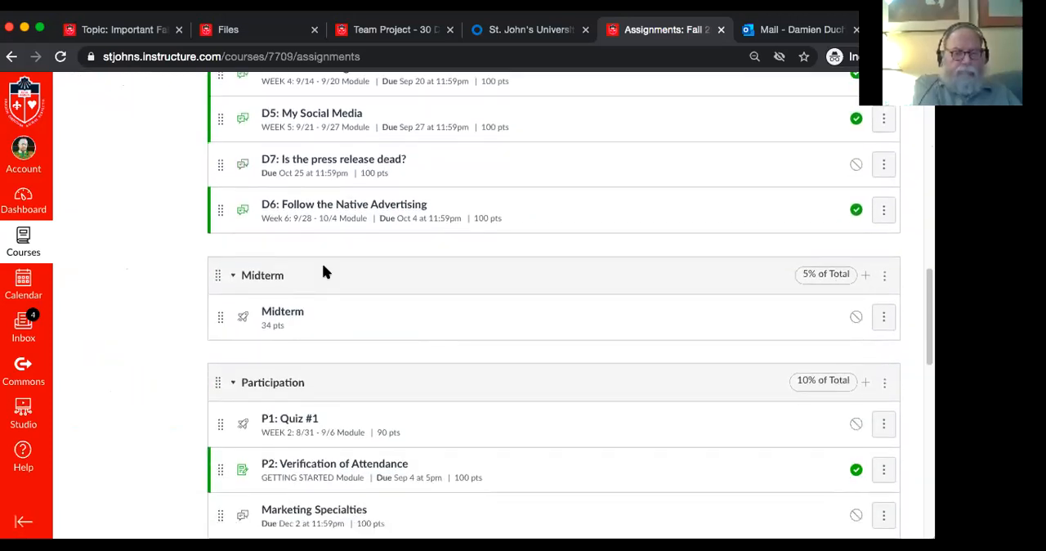
{"action": "scroll", "coordinate": [456, 269], "scroll_direction": "up", "scroll_amount": 8}
{"action": "scroll", "coordinate": [455, 265], "scroll_direction": "up", "scroll_amount": 4}
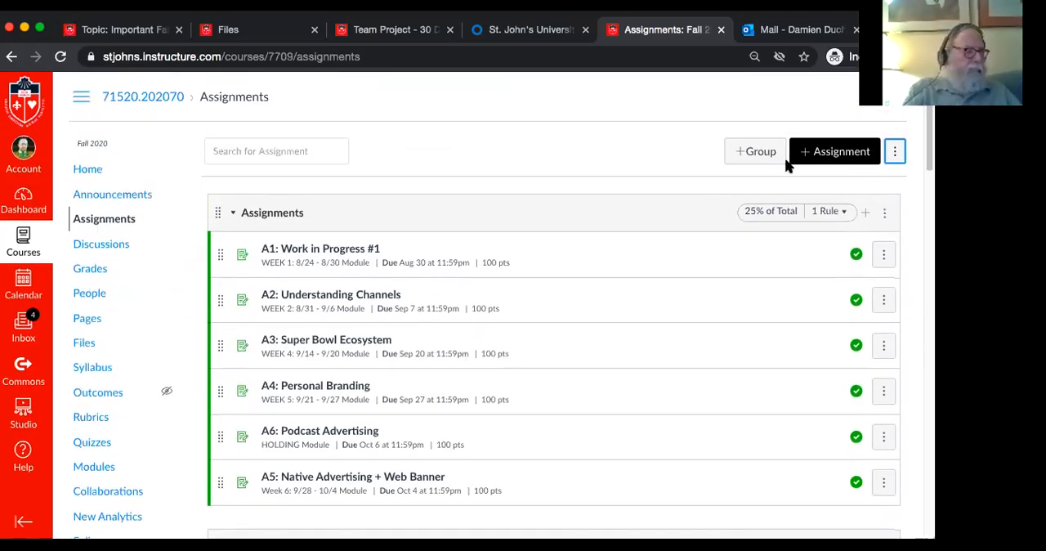
Start a new assignment and name it "M - Midterm"
{"action": "left_click", "coordinate": [807, 159]}
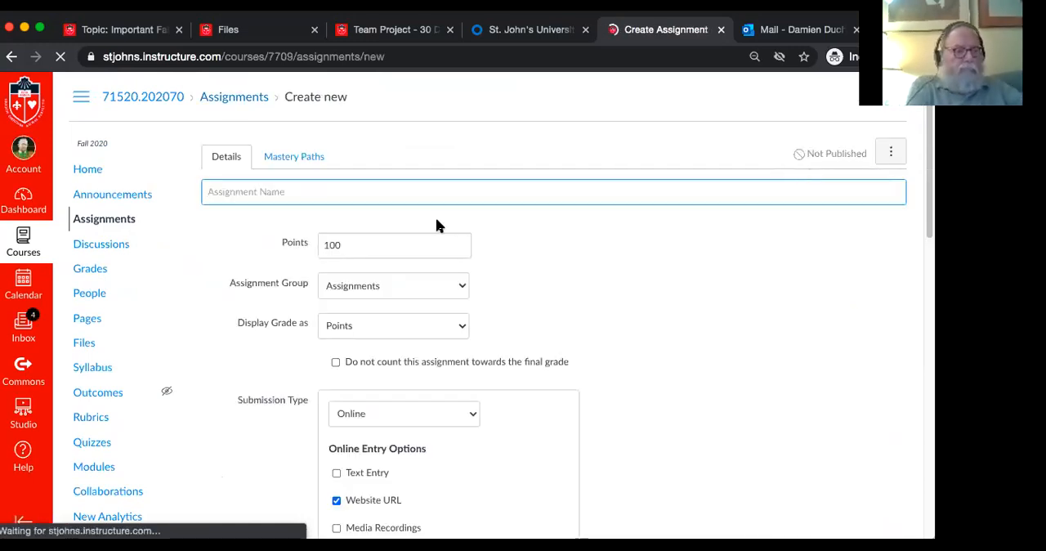
{"action": "type", "text": "M"}
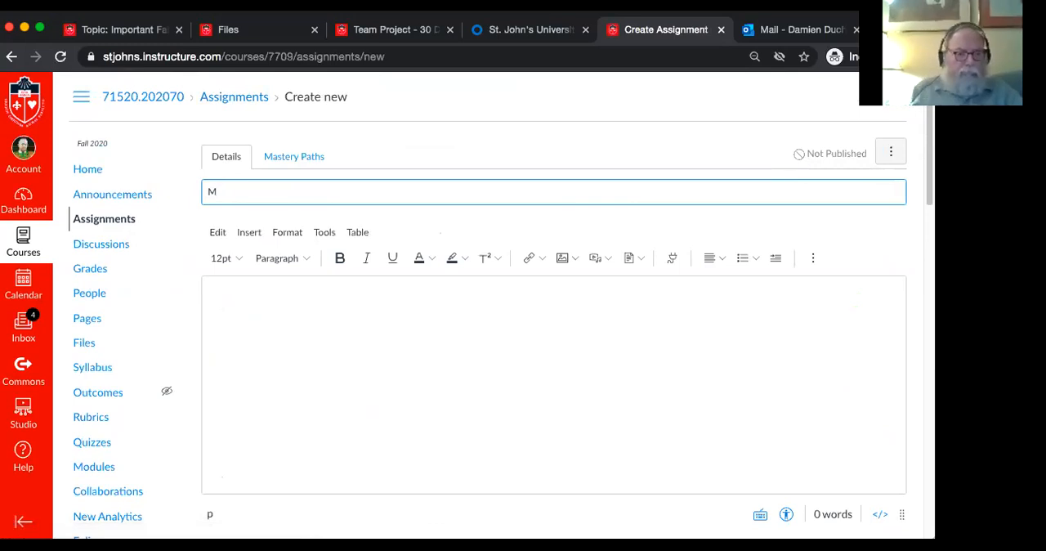
{"action": "type", "text": "1"}
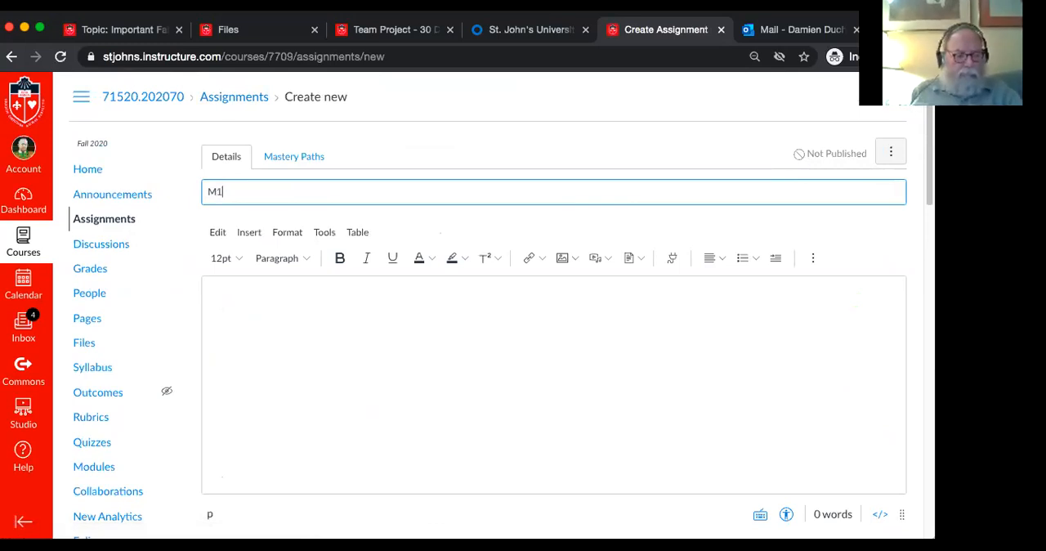
{"action": "key", "text": "BackSpace"}
{"action": "type", "text": "- Midterm"}
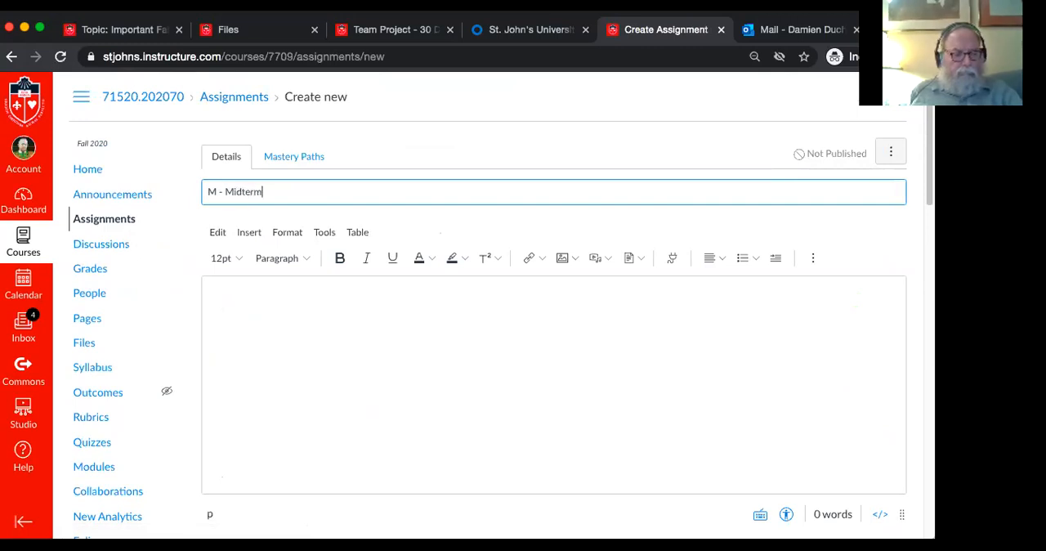
Begin the assignment description with "On October 24th you will be able to download your midterm exam."
{"action": "left_click", "coordinate": [438, 350]}
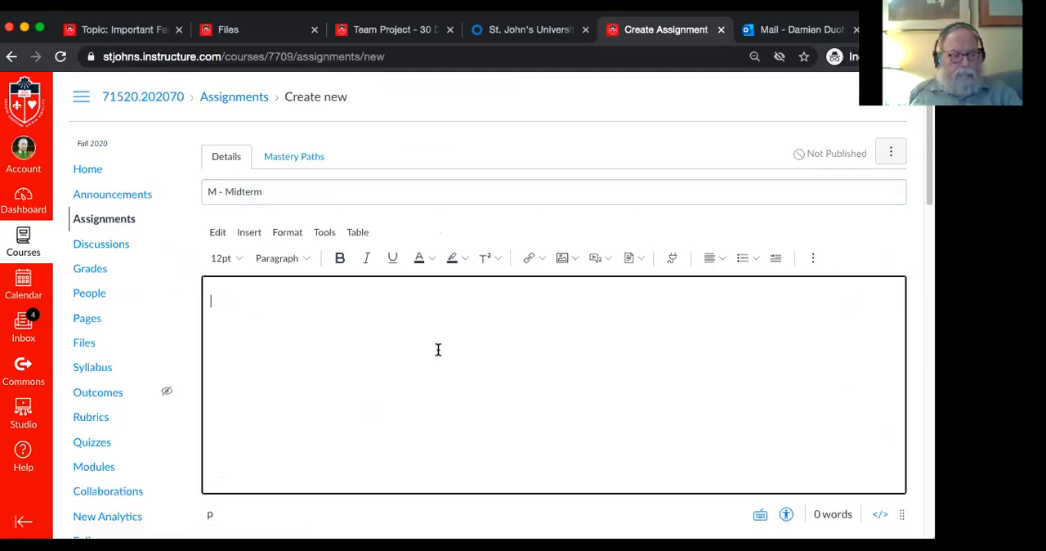
{"action": "type", "text": "You "}
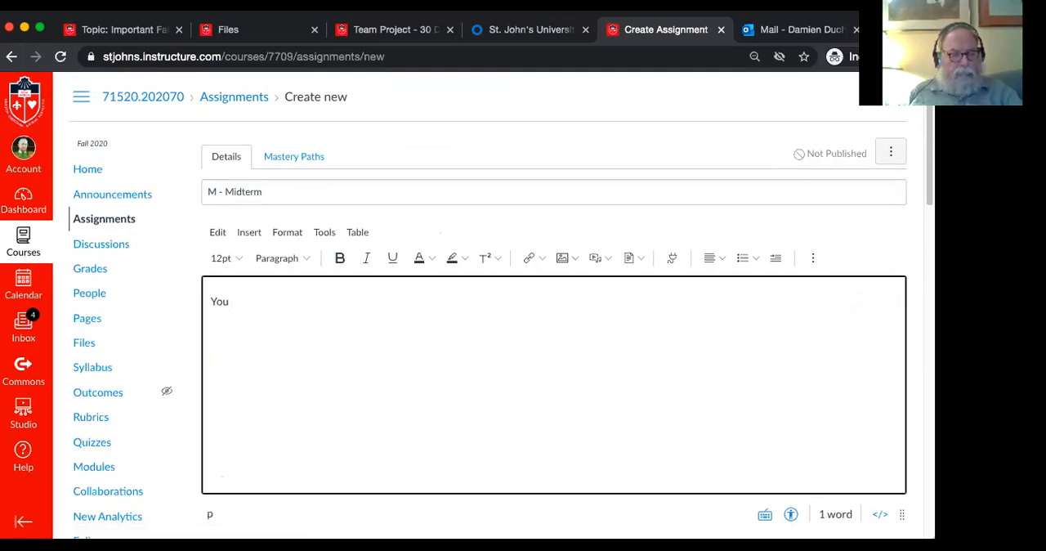
{"action": "type", "text": "w"}
{"action": "key", "text": "BackSpace"}
{"action": "key", "text": "BackSpace"}
{"action": "key", "text": "BackSpace"}
{"action": "key", "text": "BackSpace"}
{"action": "key", "text": "BackSpace"}
{"action": "type", "text": "On Oc"}
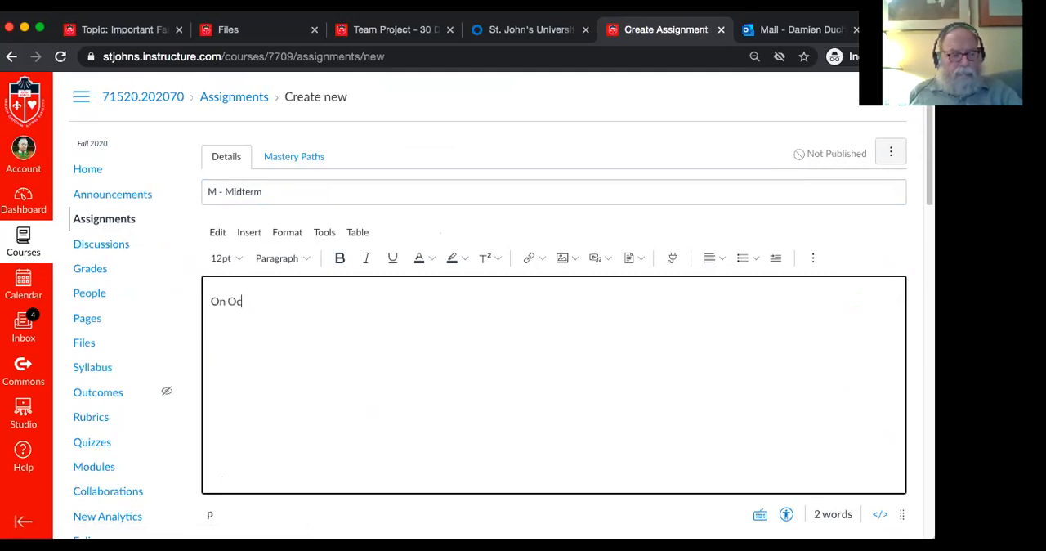
{"action": "type", "text": "tober 24th you will"}
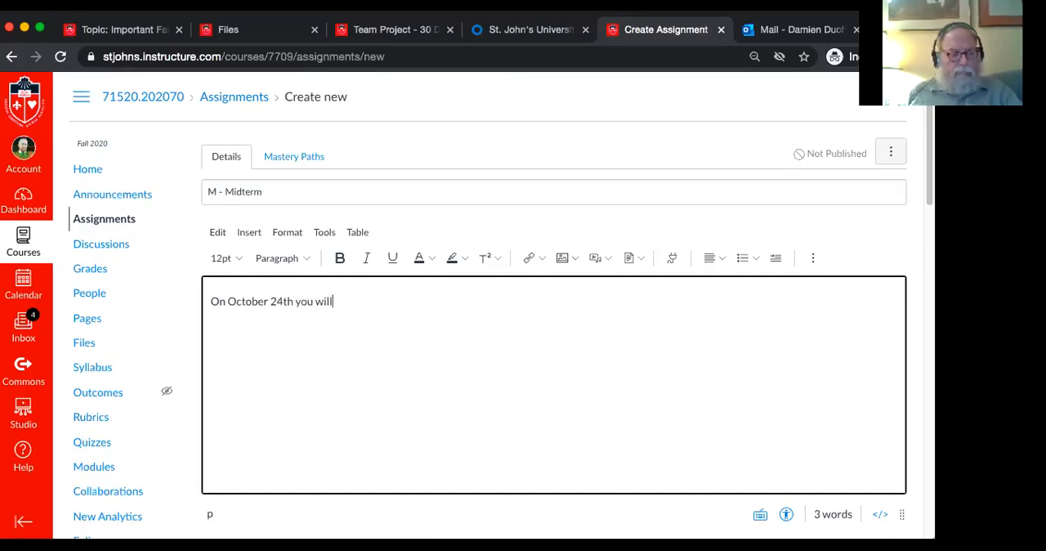
{"action": "type", "text": " be able to do"}
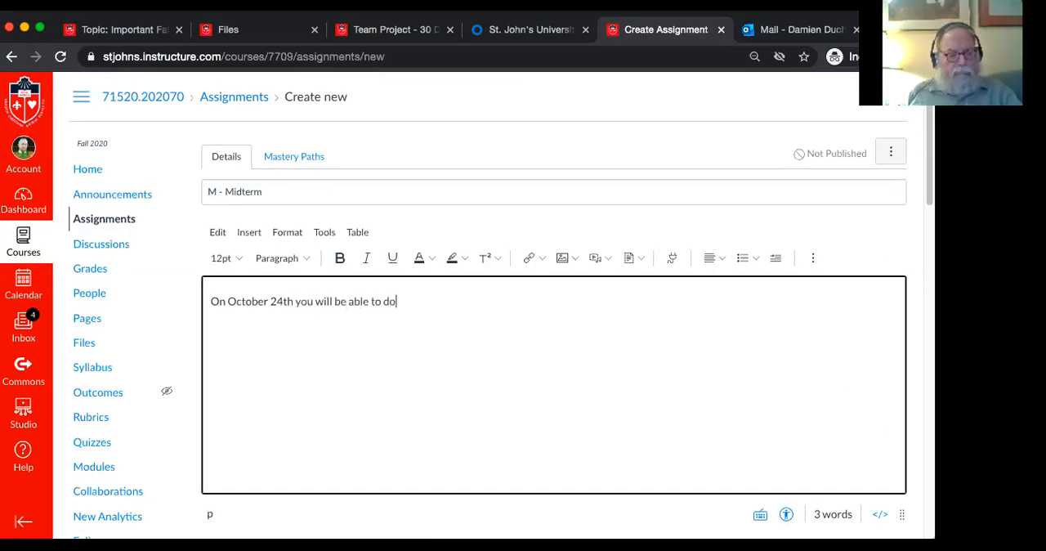
{"action": "type", "text": "wnload your"}
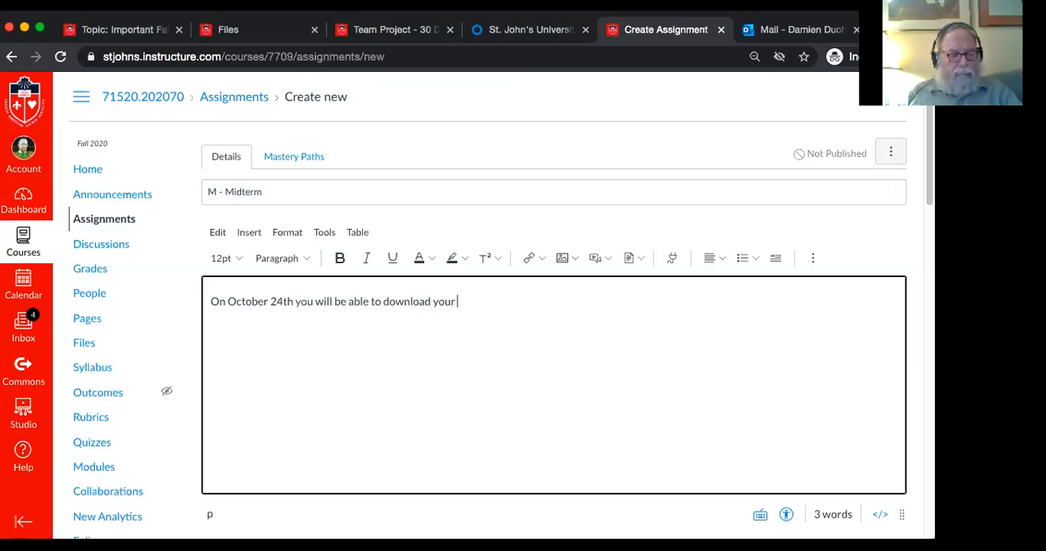
{"action": "type", "text": " mi"}
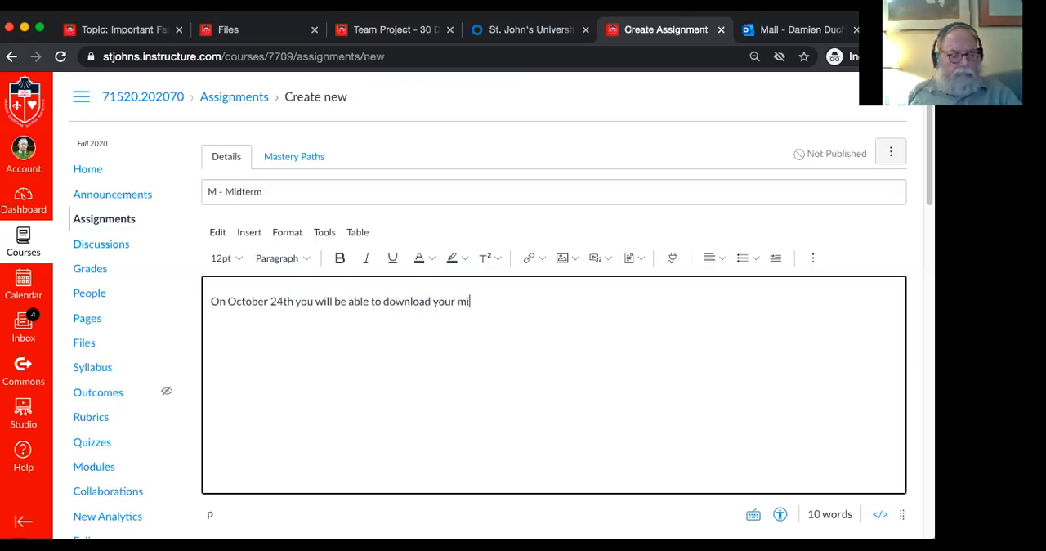
{"action": "type", "text": "dterm exam. "}
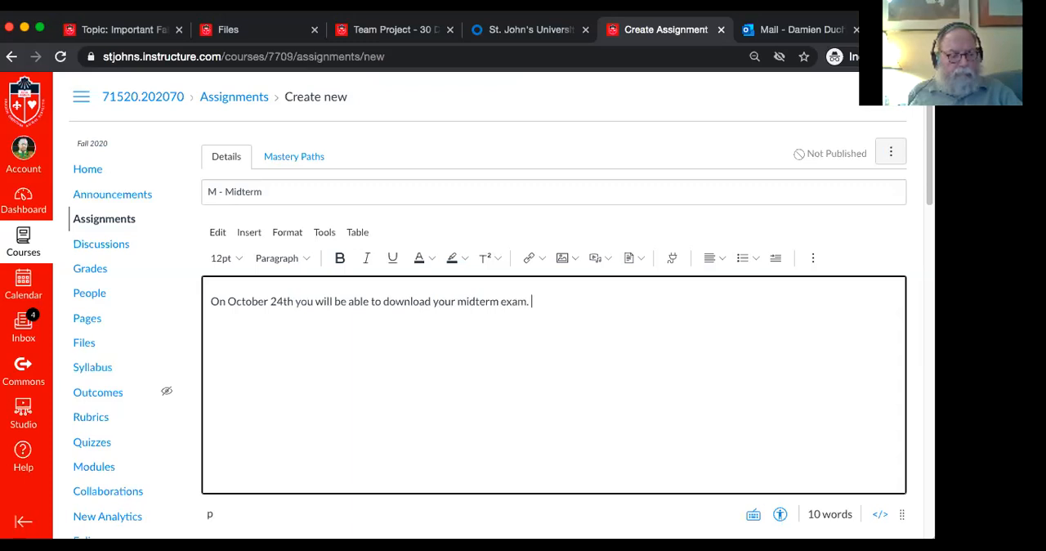
{"action": "type", "text": "This will be "}
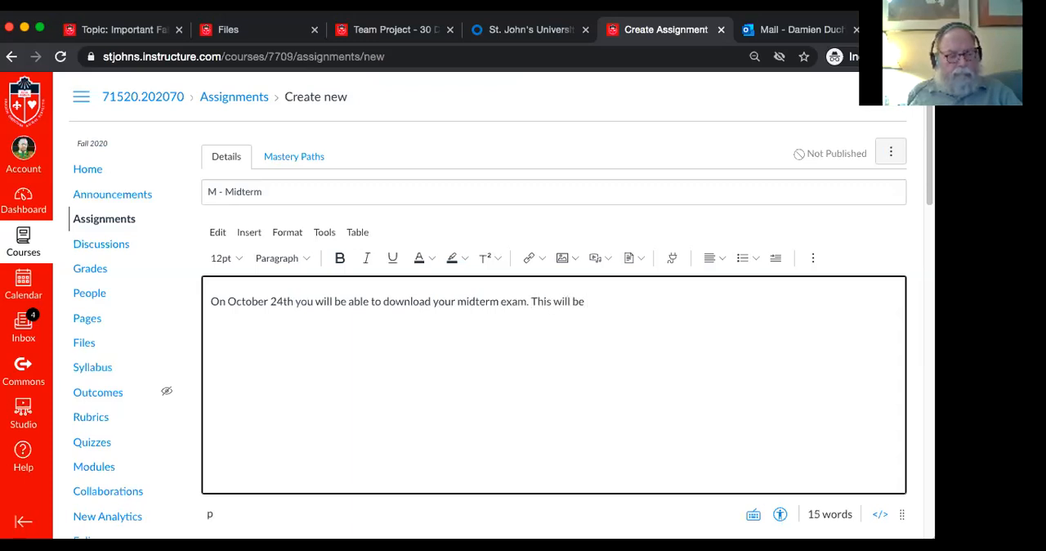
{"action": "type", "text": "a"}
{"action": "type", "text": " .doc file that "}
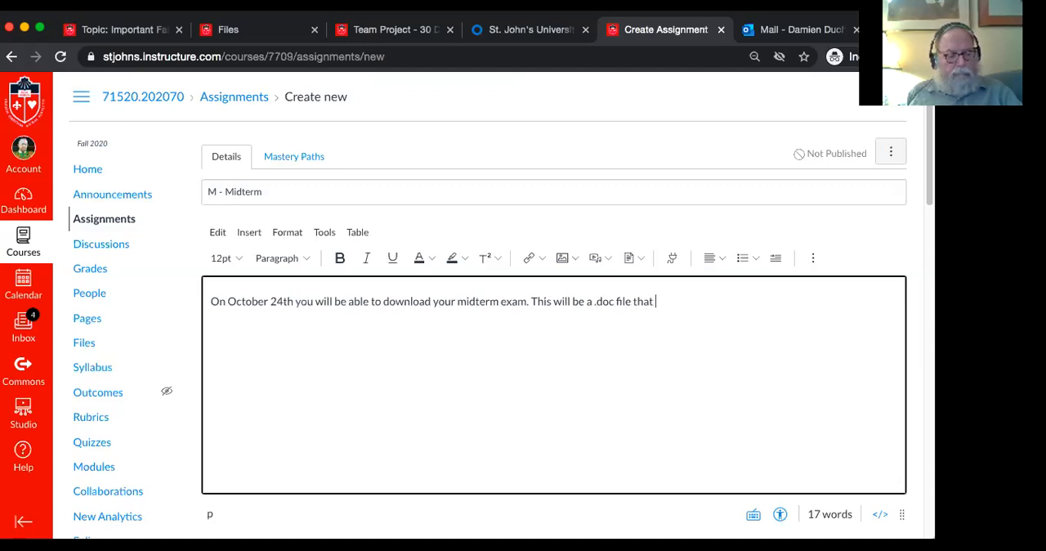
{"action": "type", "text": "you will fil"}
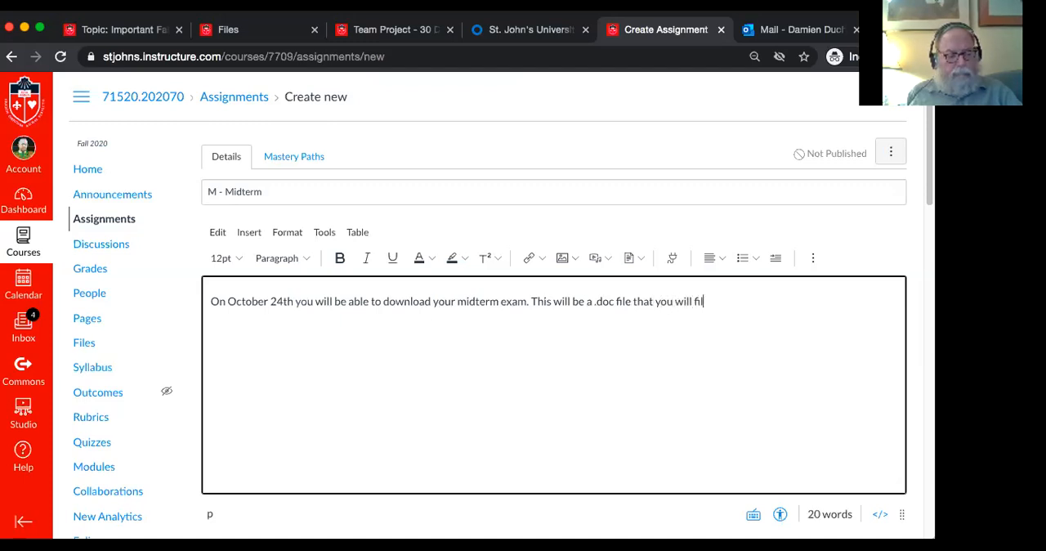
{"action": "type", "text": "l out on your own"}
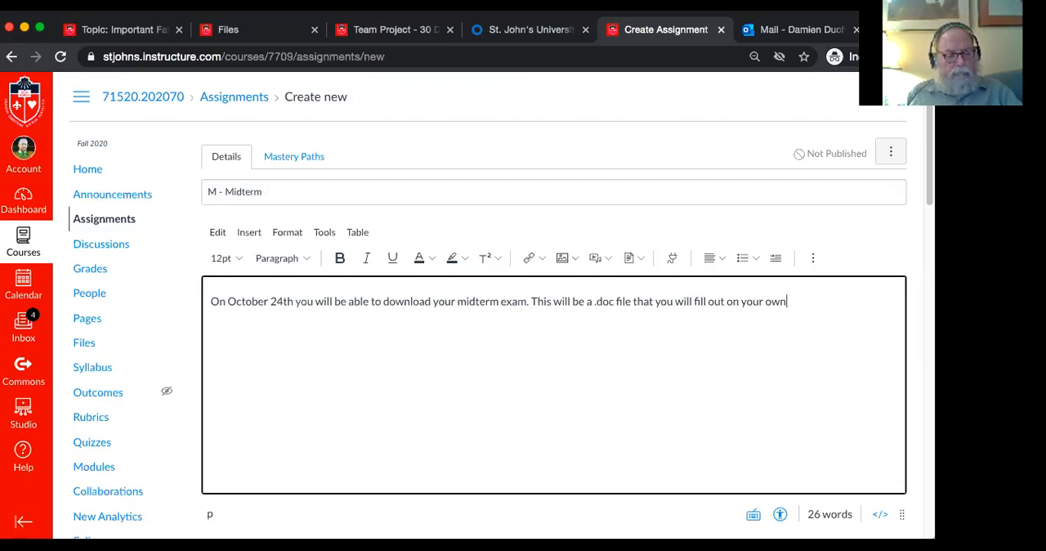
{"action": "type", "text": " and sub"}
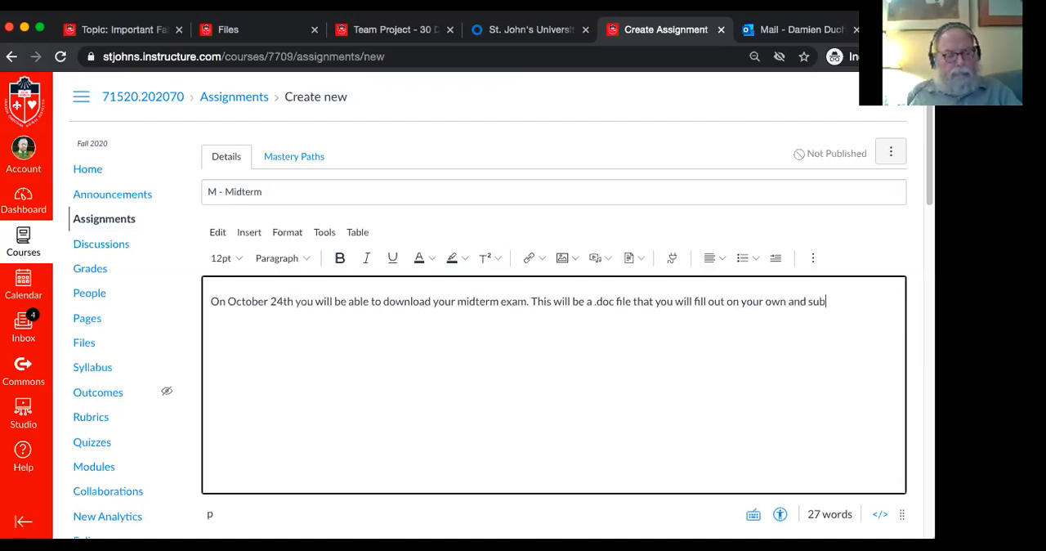
{"action": "type", "text": "mit no later than Sunday"}
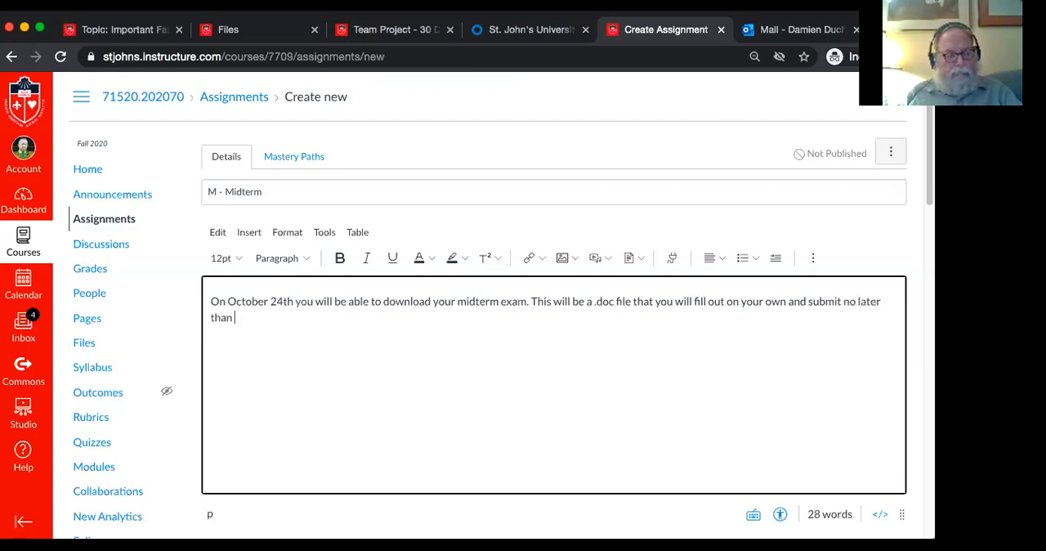
{"action": "type", "text": ", October "}
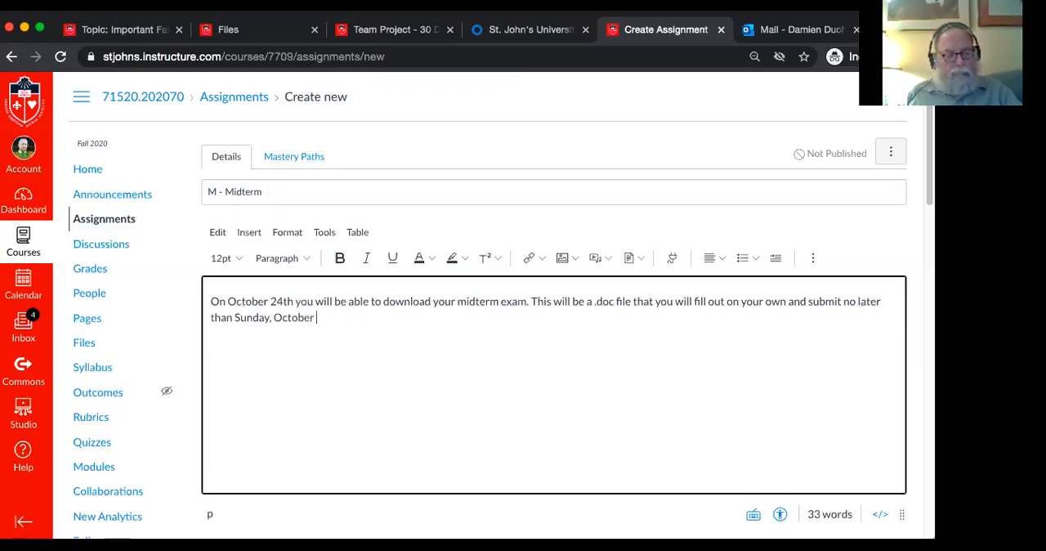
{"action": "type", "text": "30th at 11:59pm."}
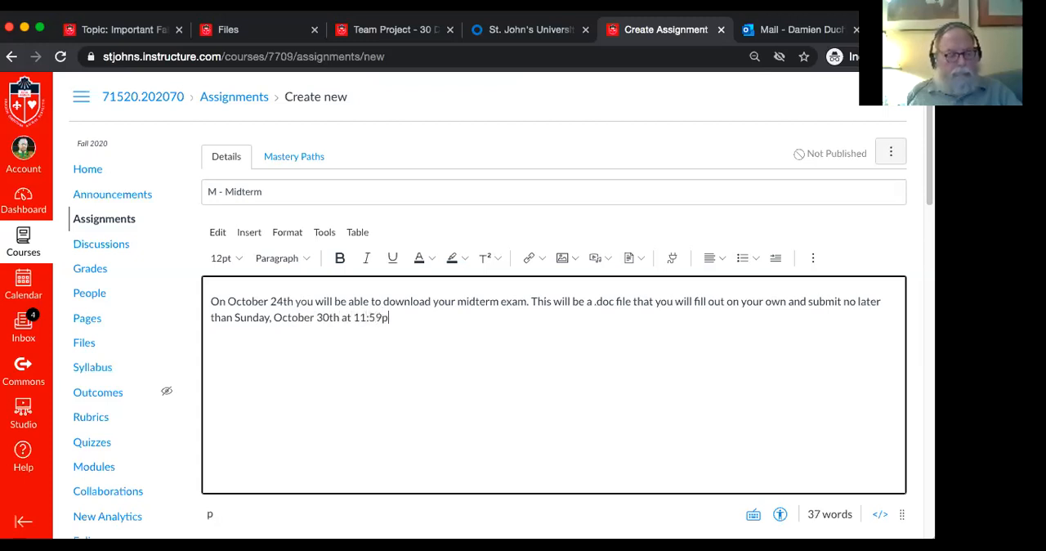
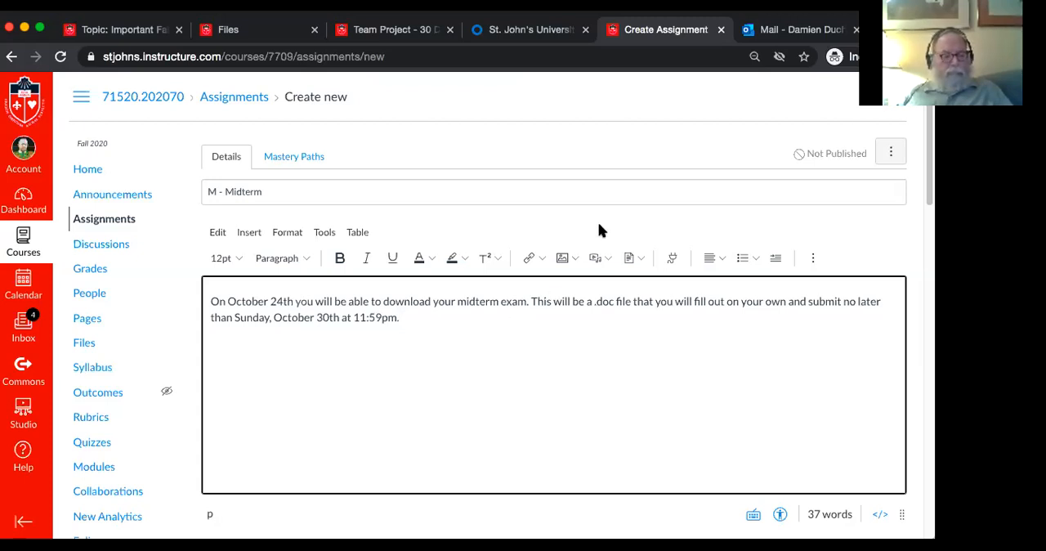
Assign the "M - Midterm" assignment to the Midterm assignment group
{"action": "scroll", "coordinate": [599, 226], "scroll_direction": "down", "scroll_amount": 3}
{"action": "scroll", "coordinate": [642, 395], "scroll_direction": "down", "scroll_amount": 5}
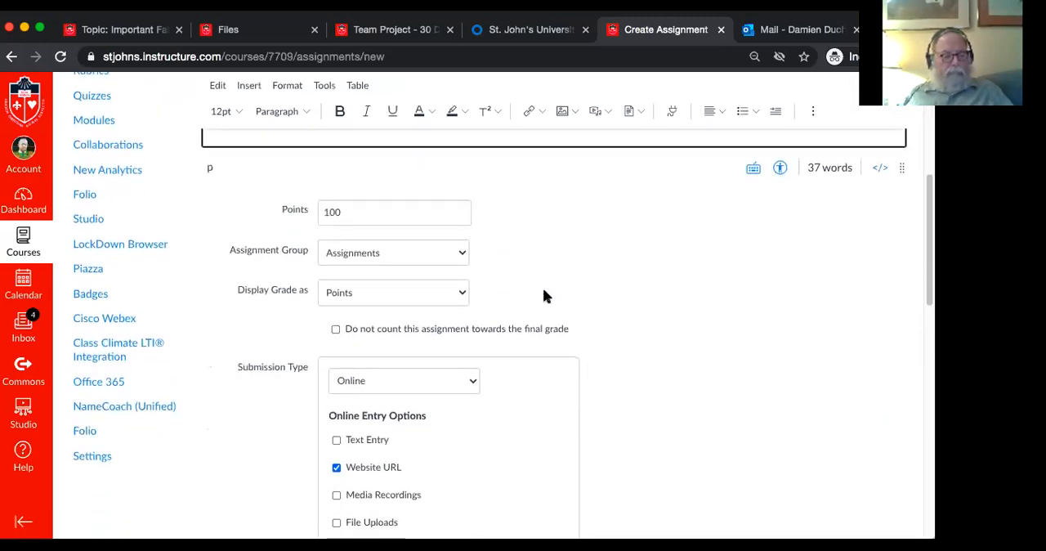
{"action": "left_click", "coordinate": [429, 255]}
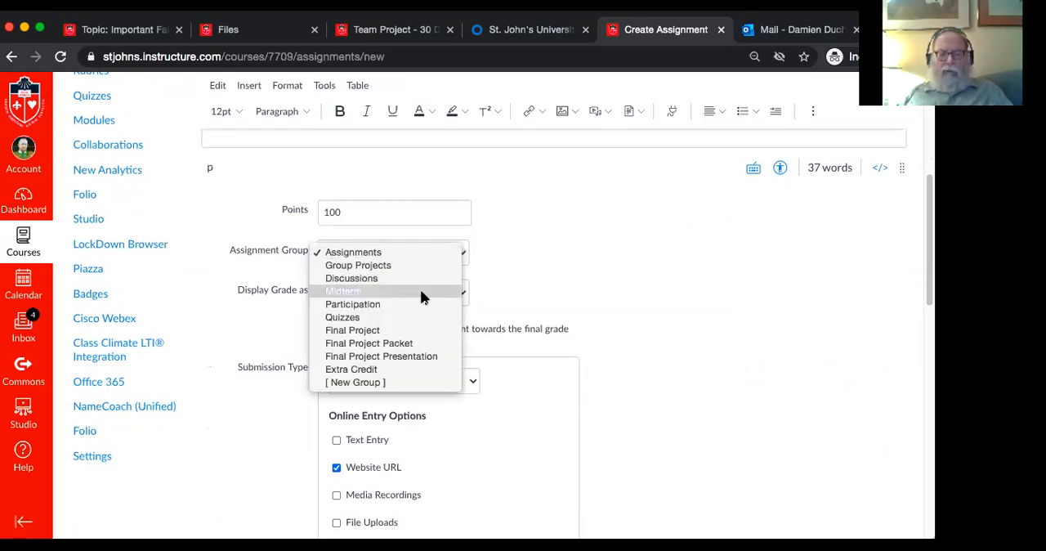
{"action": "left_click", "coordinate": [422, 292]}
Accept file uploads as the assignment's only online submission type, turning off Website URL
{"action": "scroll", "coordinate": [668, 348], "scroll_direction": "down", "scroll_amount": 5}
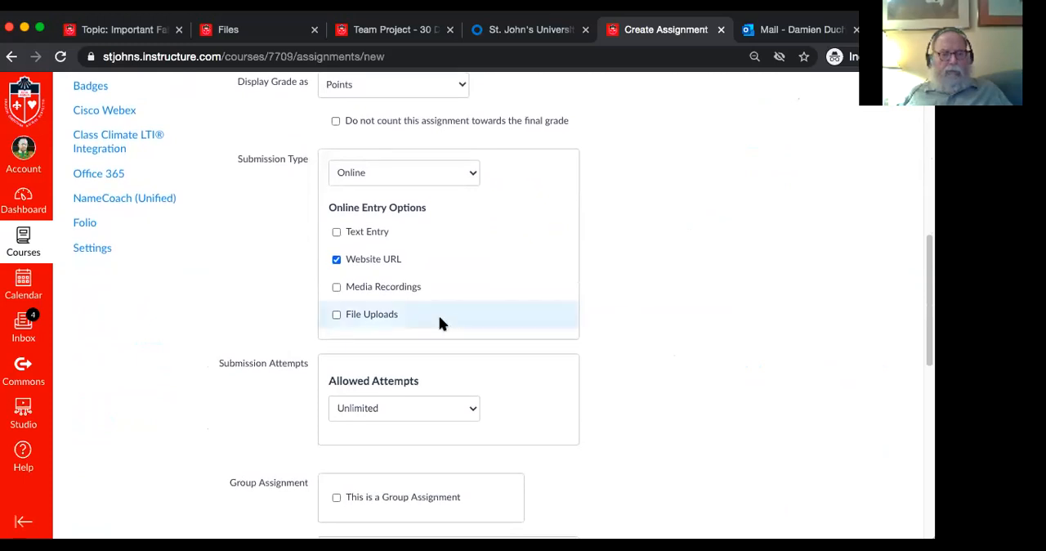
{"action": "left_click", "coordinate": [337, 314]}
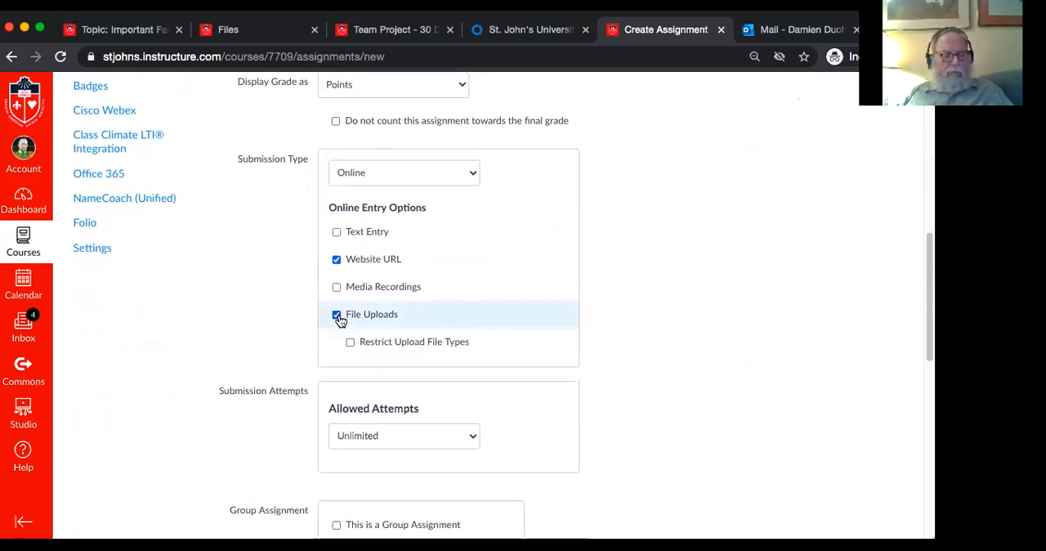
{"action": "left_click", "coordinate": [336, 259]}
Limit the assignment's submissions to 1 allowed attempt
{"action": "scroll", "coordinate": [680, 318], "scroll_direction": "down", "scroll_amount": 2}
{"action": "scroll", "coordinate": [680, 318], "scroll_direction": "down", "scroll_amount": 3}
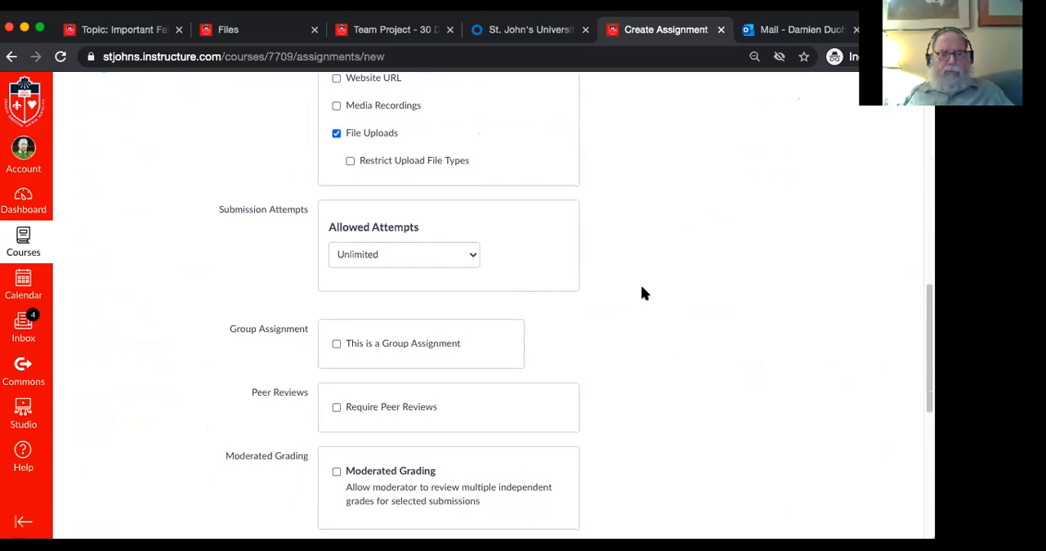
{"action": "left_click", "coordinate": [439, 253]}
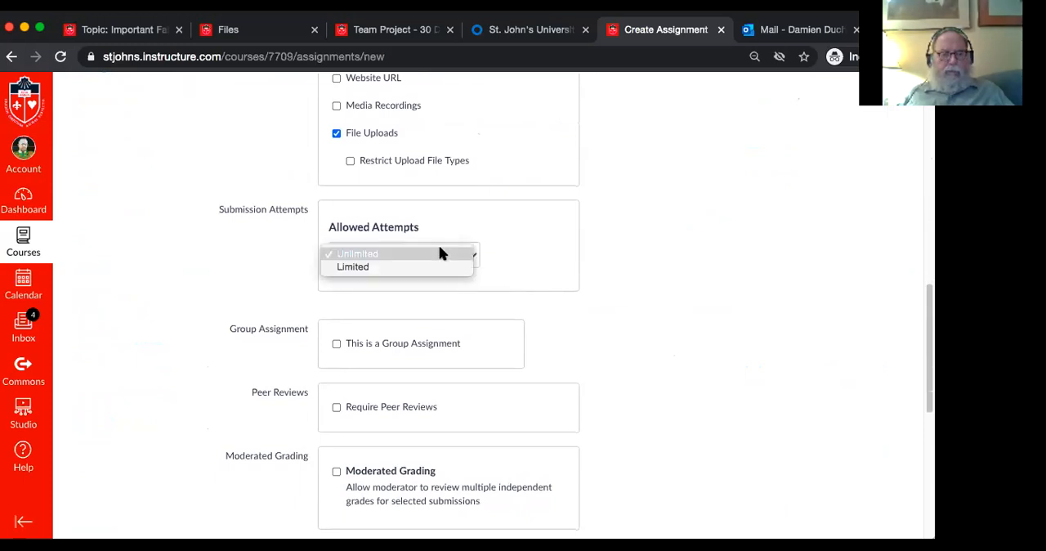
{"action": "left_click", "coordinate": [437, 268]}
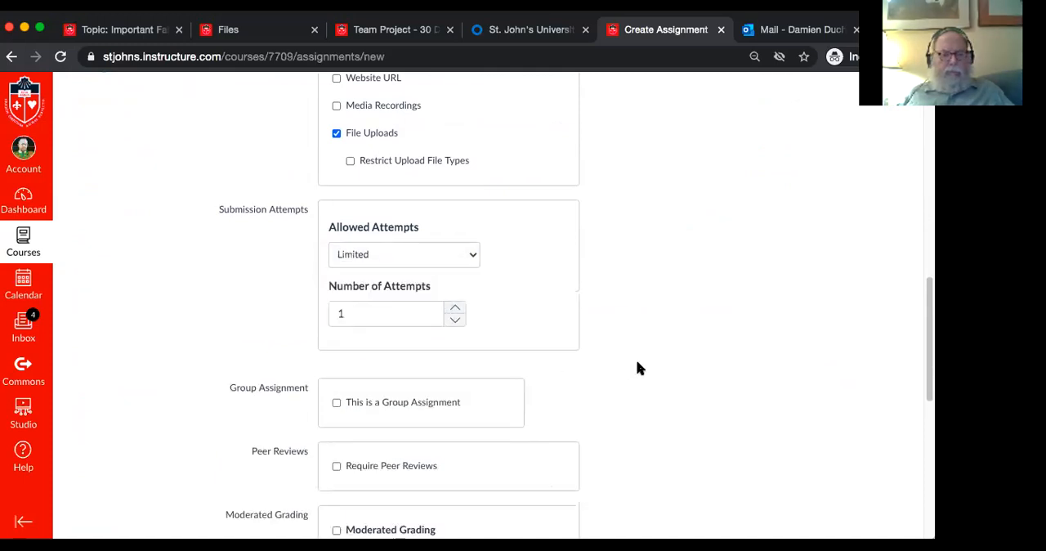
Make the assignment due for everyone on Oct 30 at 11:59pm and save it without publishing
{"action": "scroll", "coordinate": [638, 363], "scroll_direction": "down", "scroll_amount": 3}
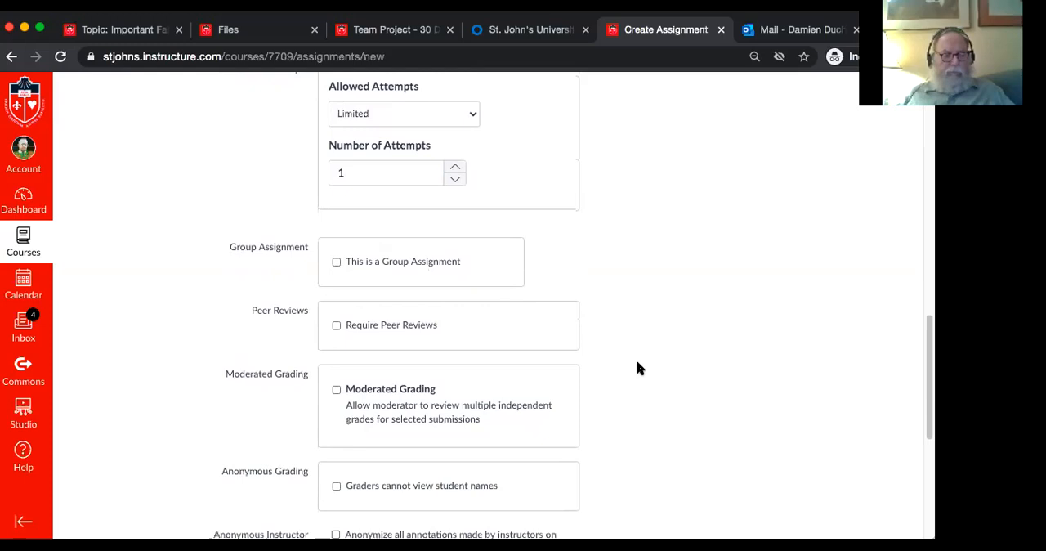
{"action": "scroll", "coordinate": [638, 365], "scroll_direction": "down", "scroll_amount": 5}
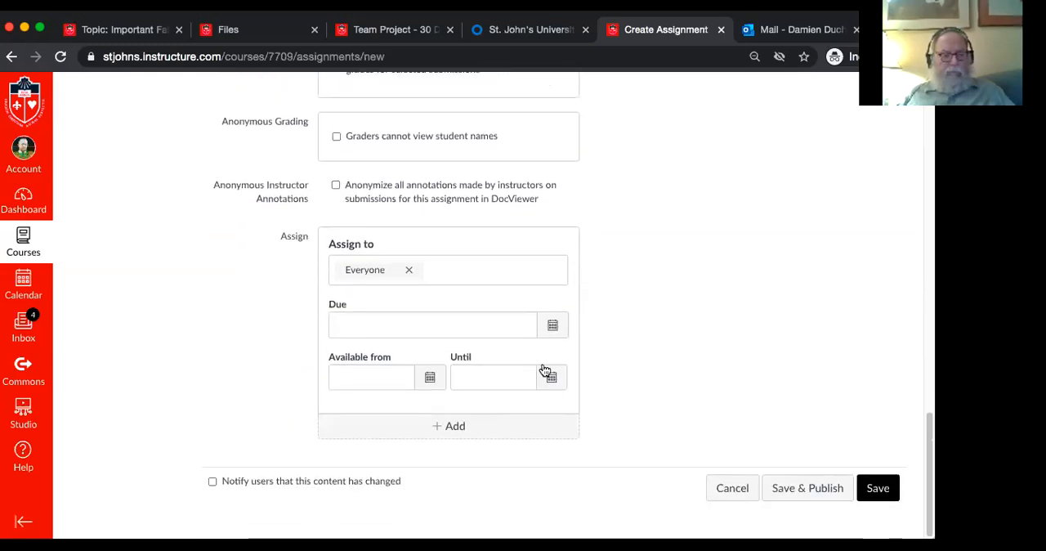
{"action": "left_click", "coordinate": [551, 325]}
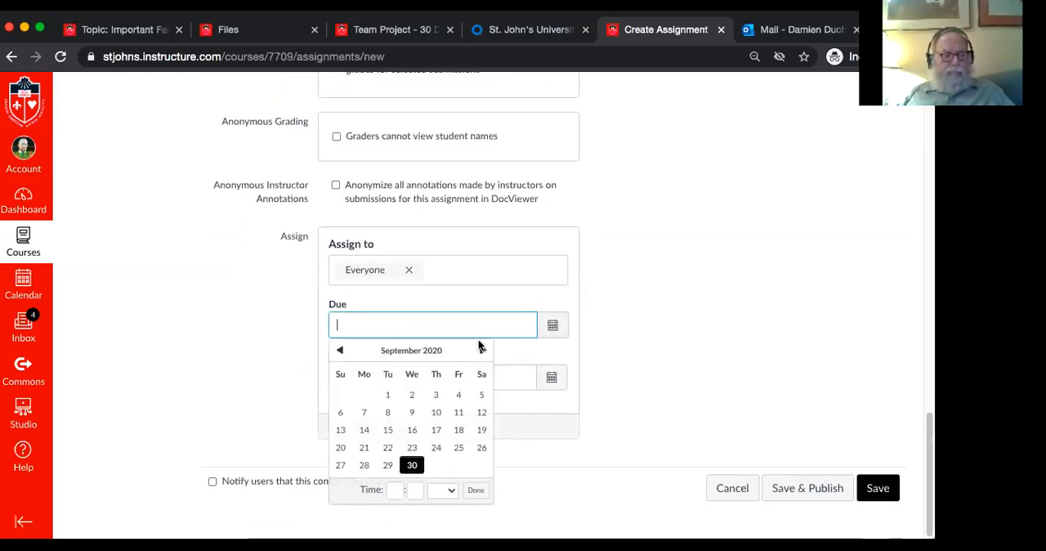
{"action": "left_click", "coordinate": [481, 348]}
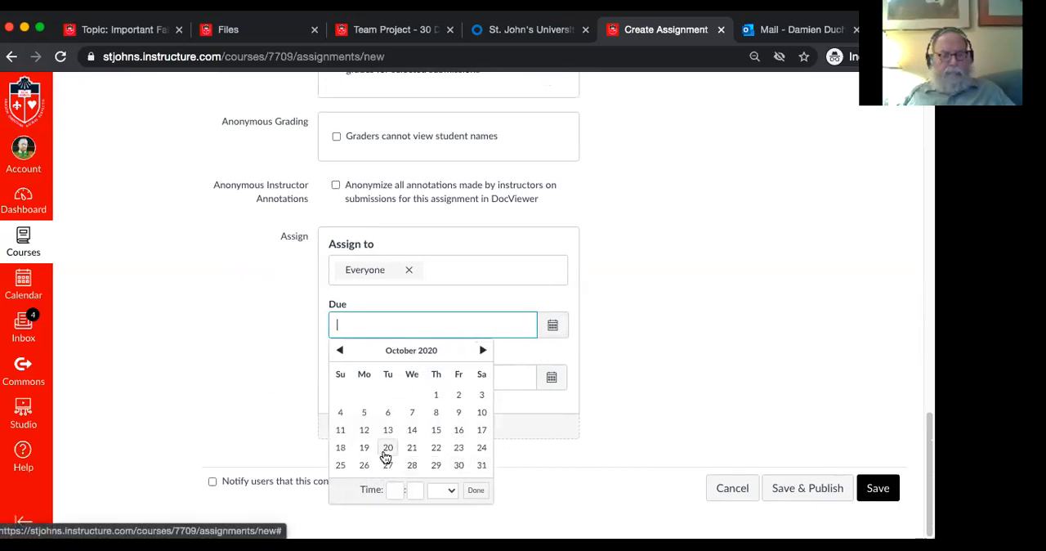
{"action": "left_click", "coordinate": [459, 465]}
{"action": "left_click", "coordinate": [474, 490]}
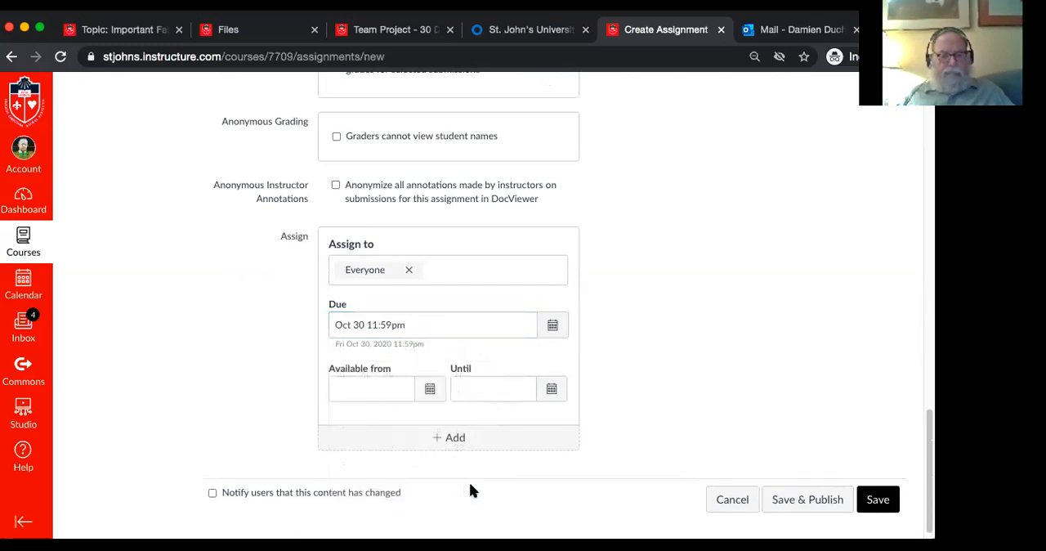
{"action": "scroll", "coordinate": [699, 433], "scroll_direction": "down", "scroll_amount": 1}
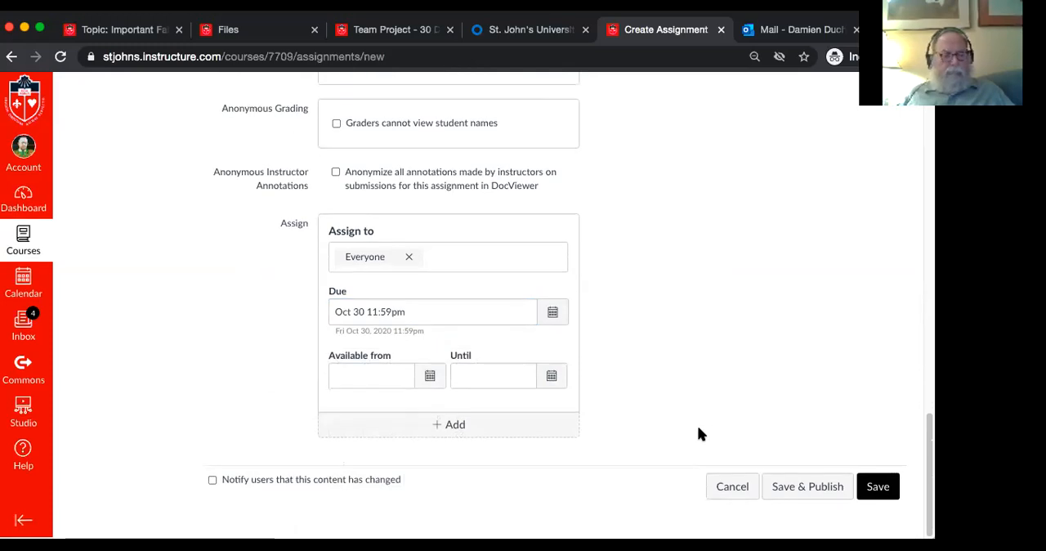
{"action": "left_click", "coordinate": [878, 488]}
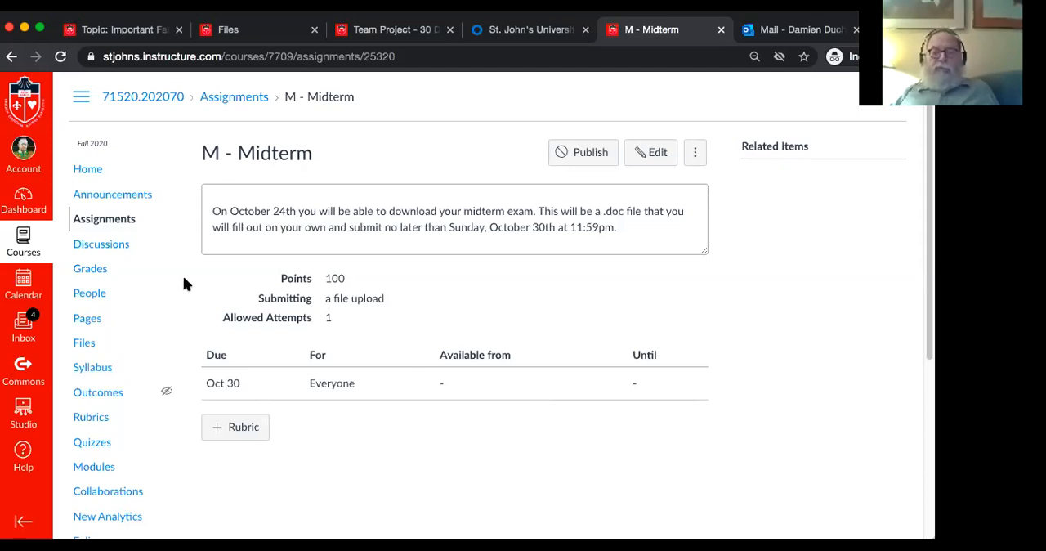
{"action": "left_click", "coordinate": [91, 174]}
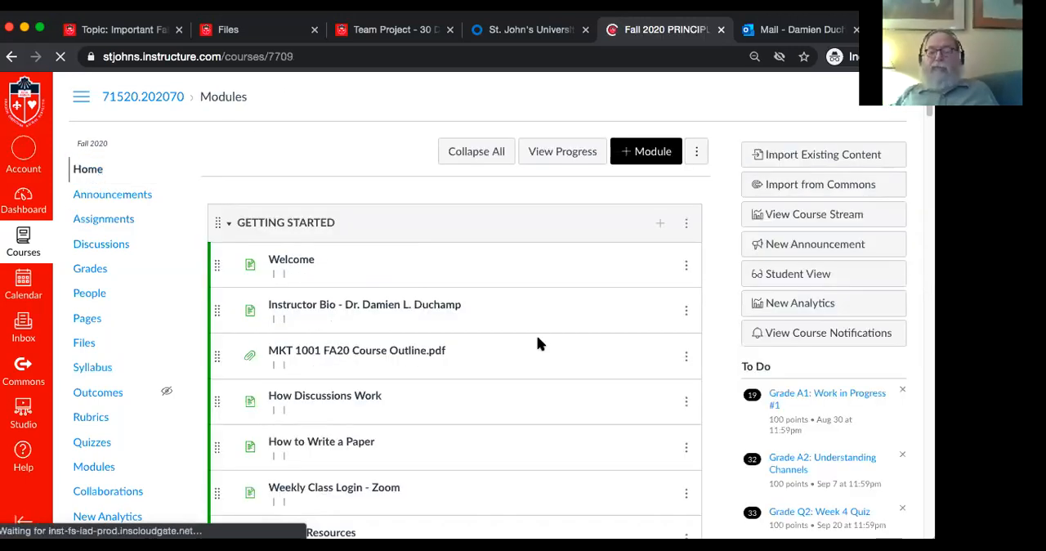
{"action": "scroll", "coordinate": [538, 343], "scroll_direction": "down", "scroll_amount": 3}
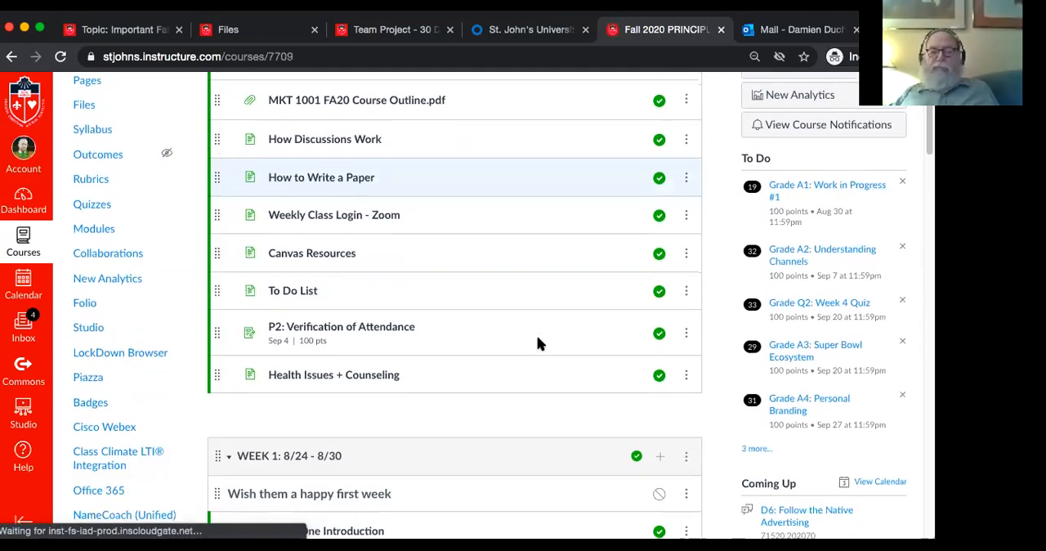
{"action": "scroll", "coordinate": [537, 343], "scroll_direction": "down", "scroll_amount": 5}
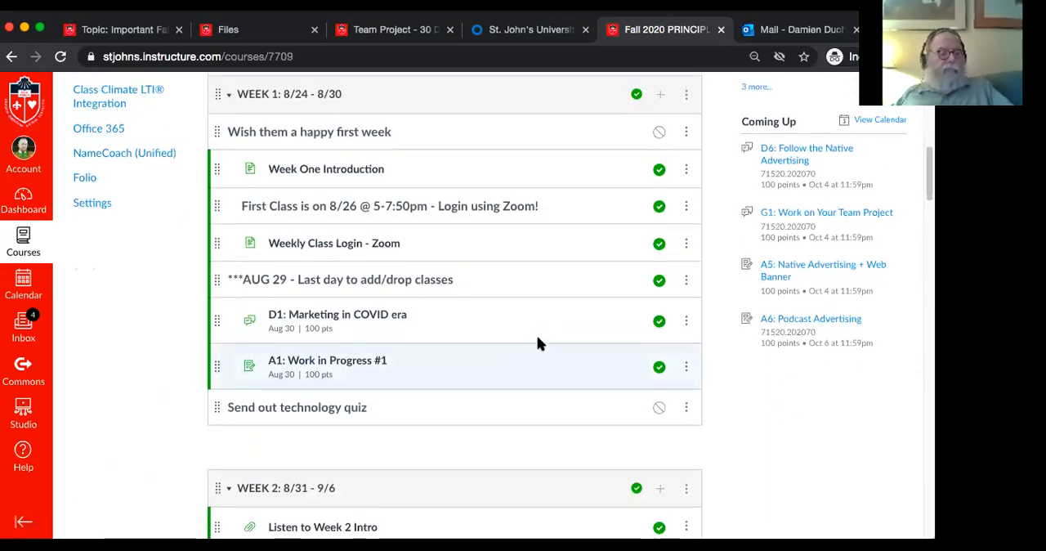
{"action": "scroll", "coordinate": [538, 343], "scroll_direction": "up", "scroll_amount": 10}
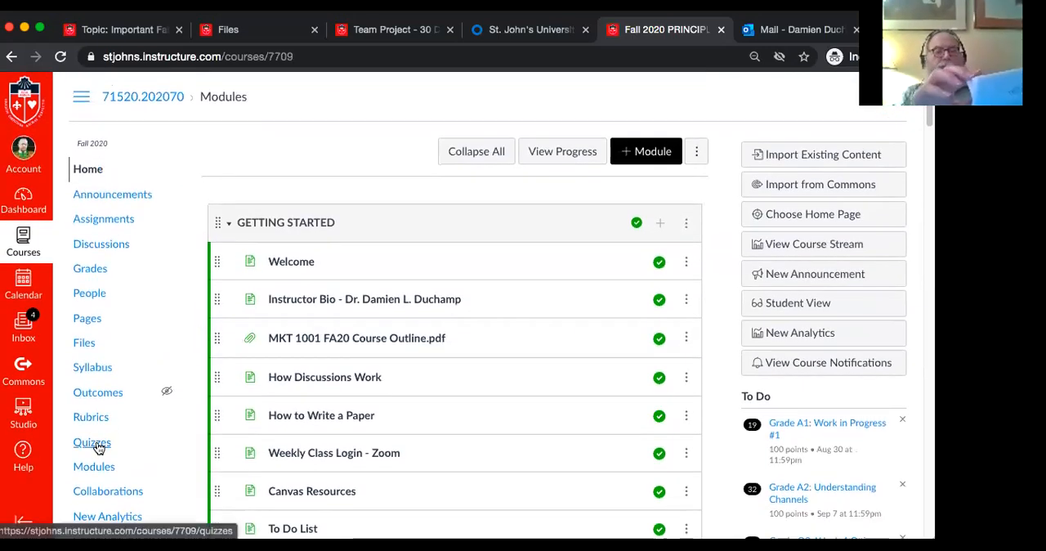
Open the Midterm quiz from the course's quiz list for editing
{"action": "left_click", "coordinate": [96, 446]}
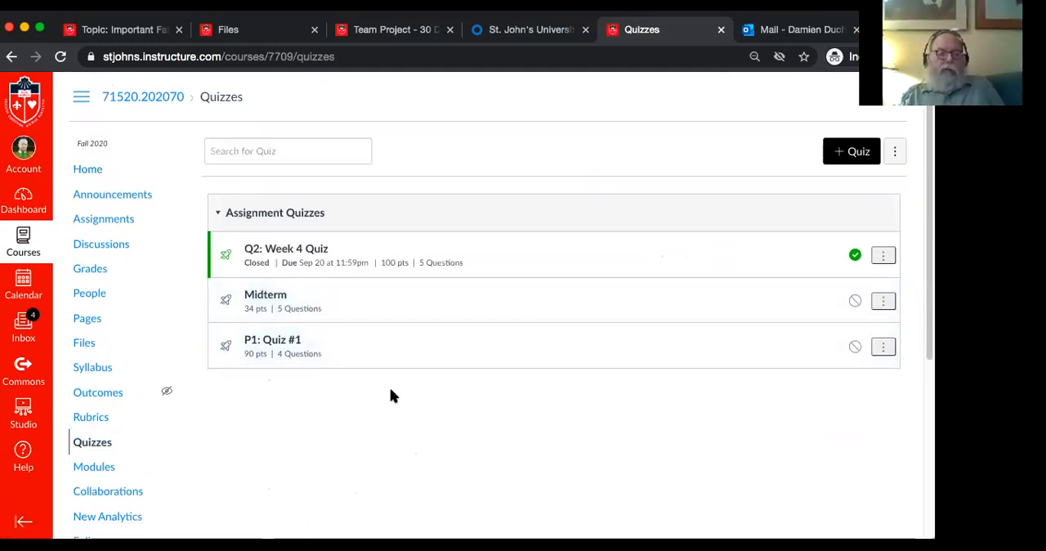
{"action": "left_click", "coordinate": [282, 302]}
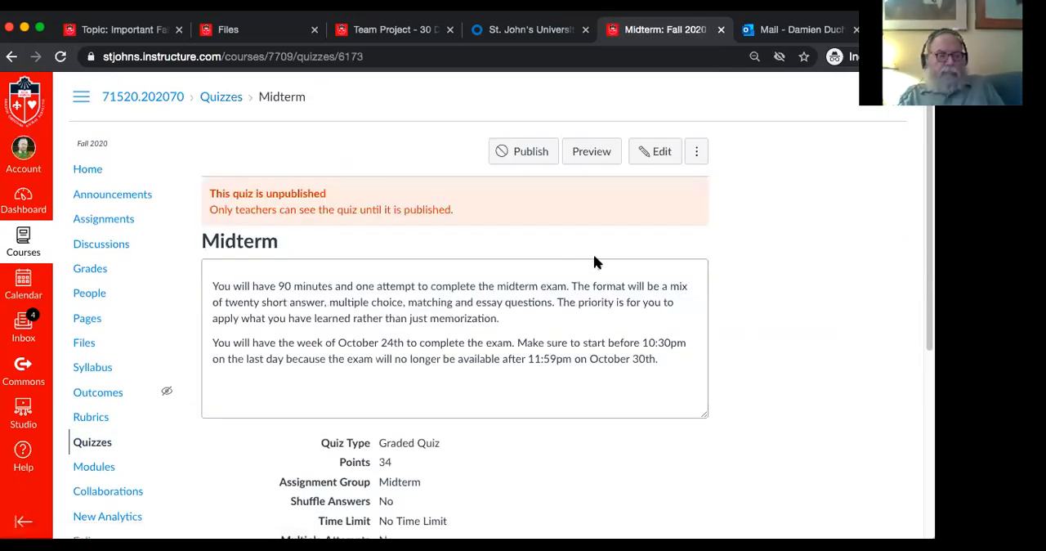
{"action": "scroll", "coordinate": [708, 344], "scroll_direction": "down", "scroll_amount": 1}
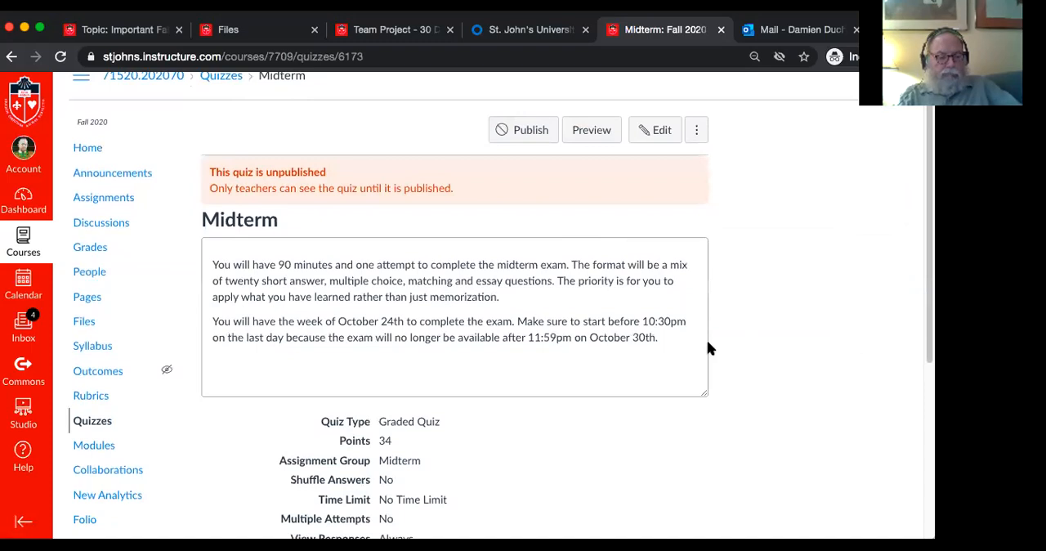
{"action": "left_click", "coordinate": [661, 131]}
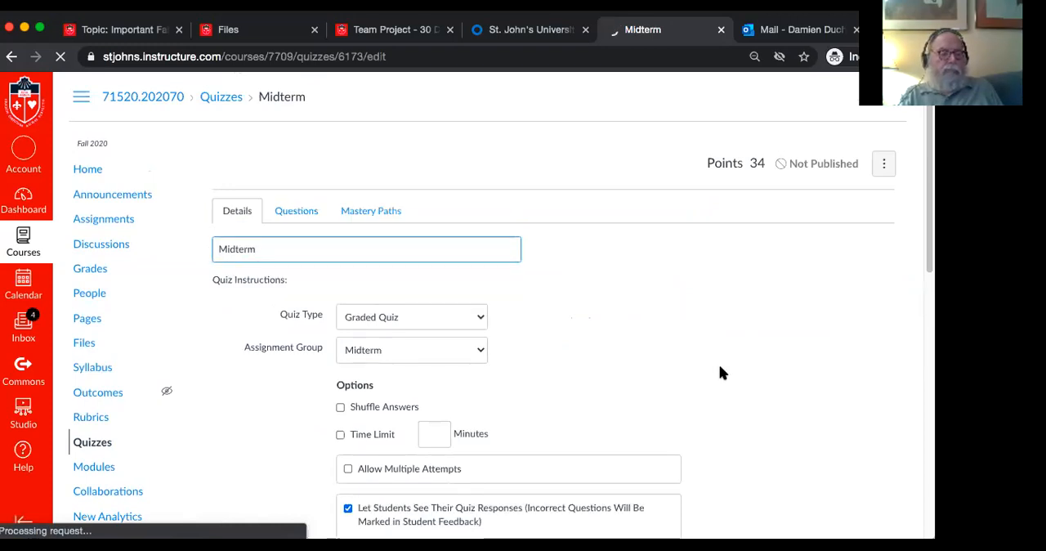
Enable a time limit of 90 minutes for the Midterm quiz
{"action": "scroll", "coordinate": [720, 372], "scroll_direction": "down", "scroll_amount": 3}
{"action": "scroll", "coordinate": [719, 367], "scroll_direction": "down", "scroll_amount": 1}
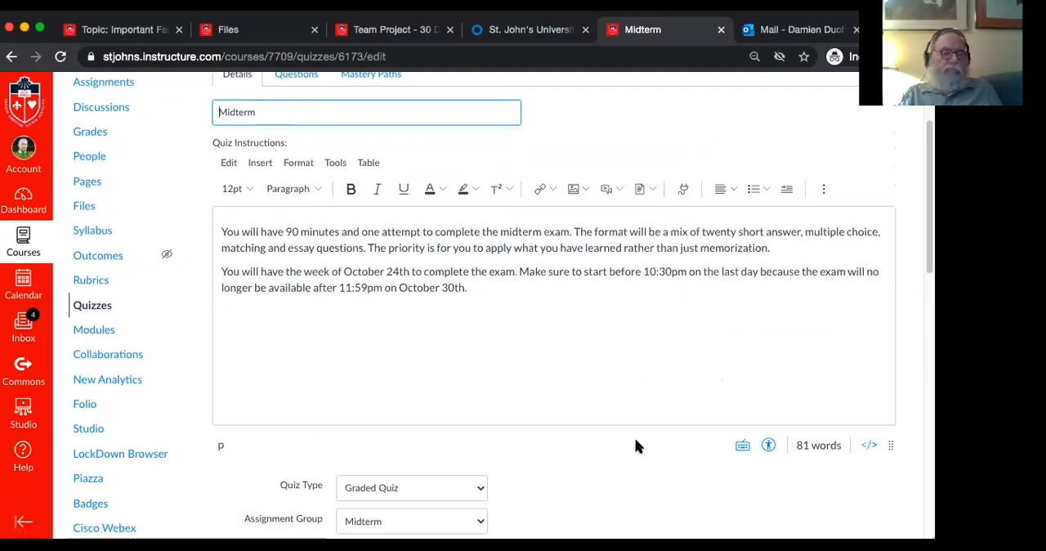
{"action": "scroll", "coordinate": [636, 441], "scroll_direction": "down", "scroll_amount": 4}
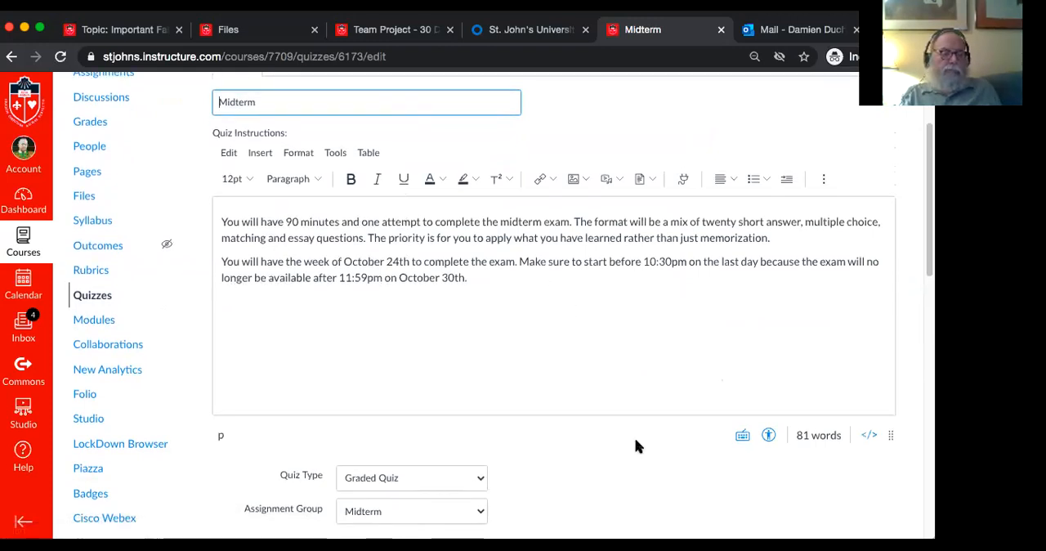
{"action": "scroll", "coordinate": [636, 444], "scroll_direction": "down", "scroll_amount": 8}
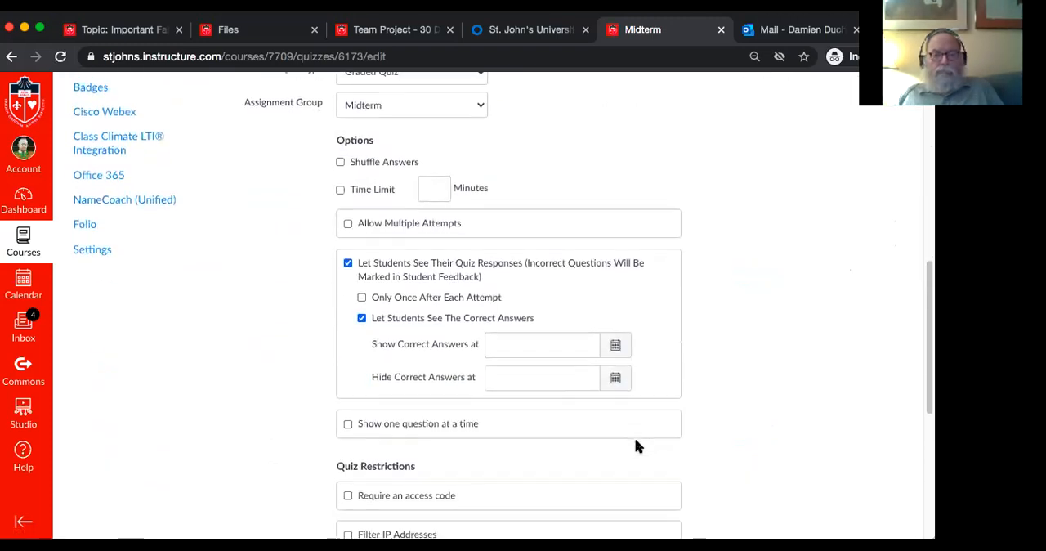
{"action": "left_click", "coordinate": [341, 188]}
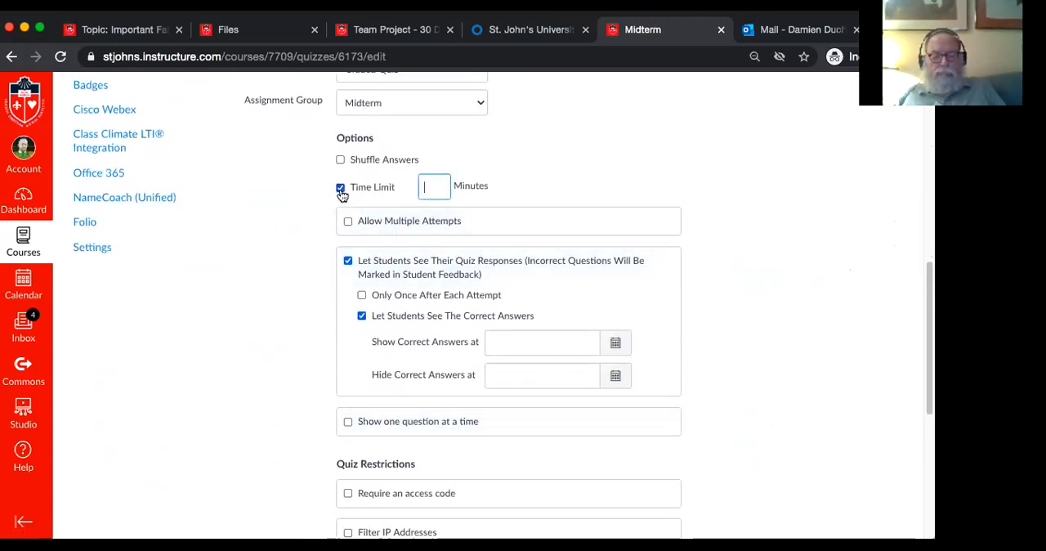
{"action": "type", "text": "90"}
{"action": "left_click", "coordinate": [582, 169]}
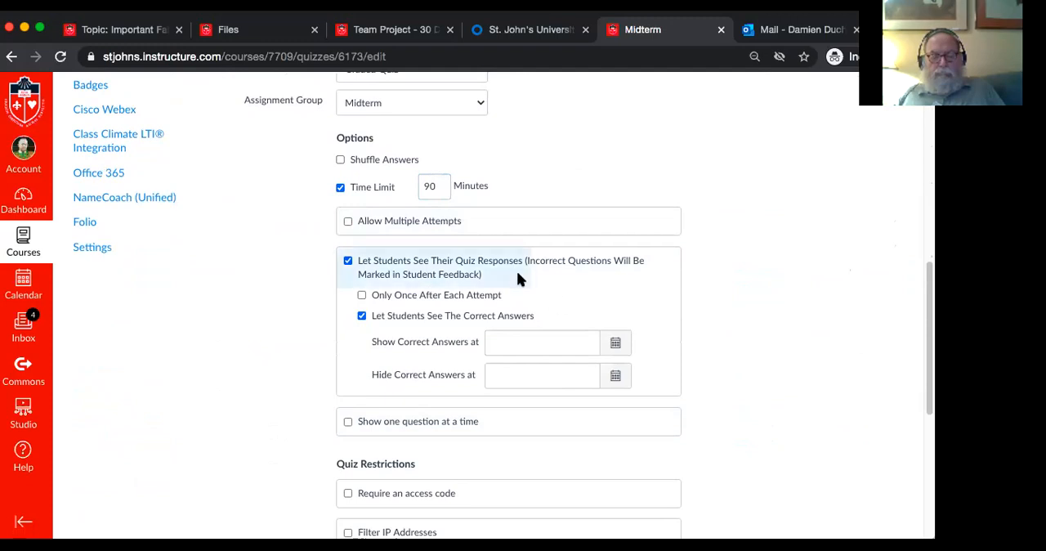
Set the Midterm quiz's due date to Oct 24 at 11:59pm
{"action": "scroll", "coordinate": [790, 369], "scroll_direction": "down", "scroll_amount": 3}
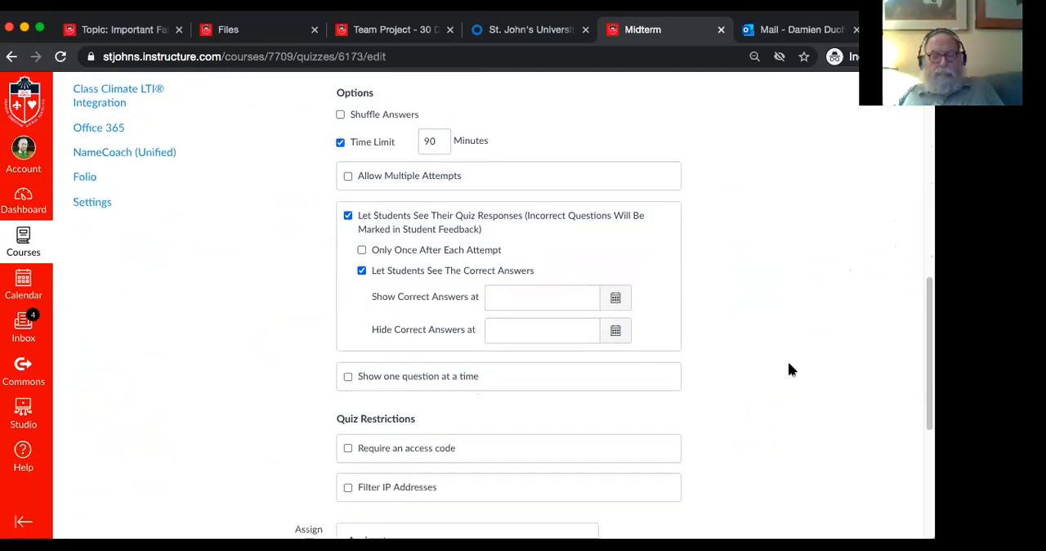
{"action": "scroll", "coordinate": [790, 370], "scroll_direction": "down", "scroll_amount": 3}
{"action": "scroll", "coordinate": [790, 366], "scroll_direction": "down", "scroll_amount": 2}
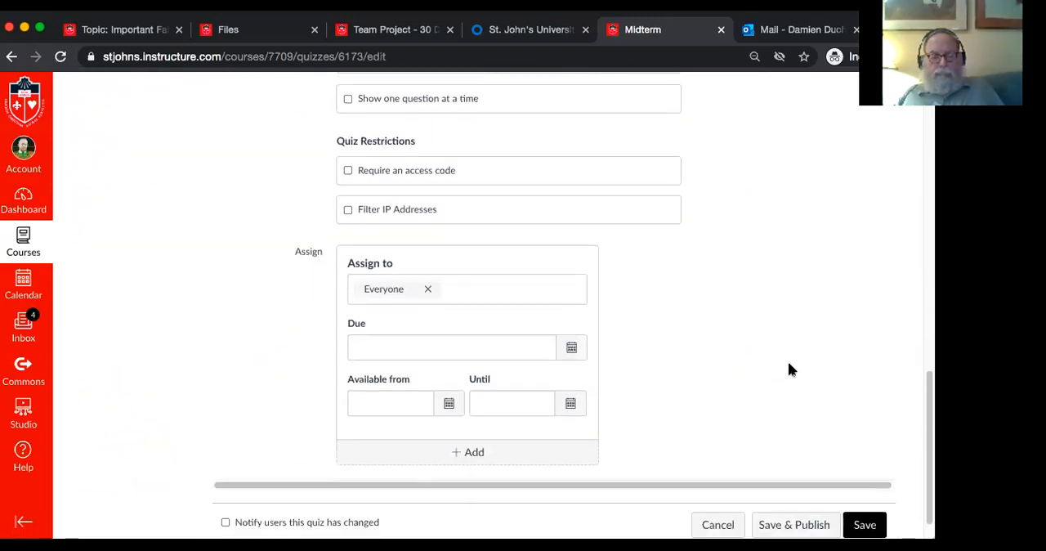
{"action": "left_click", "coordinate": [570, 345]}
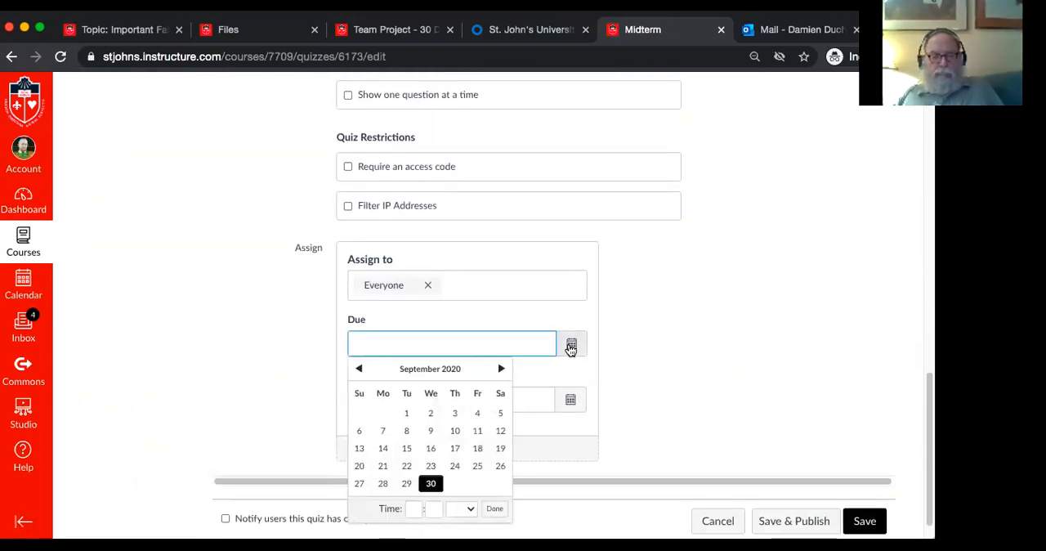
{"action": "left_click", "coordinate": [502, 369]}
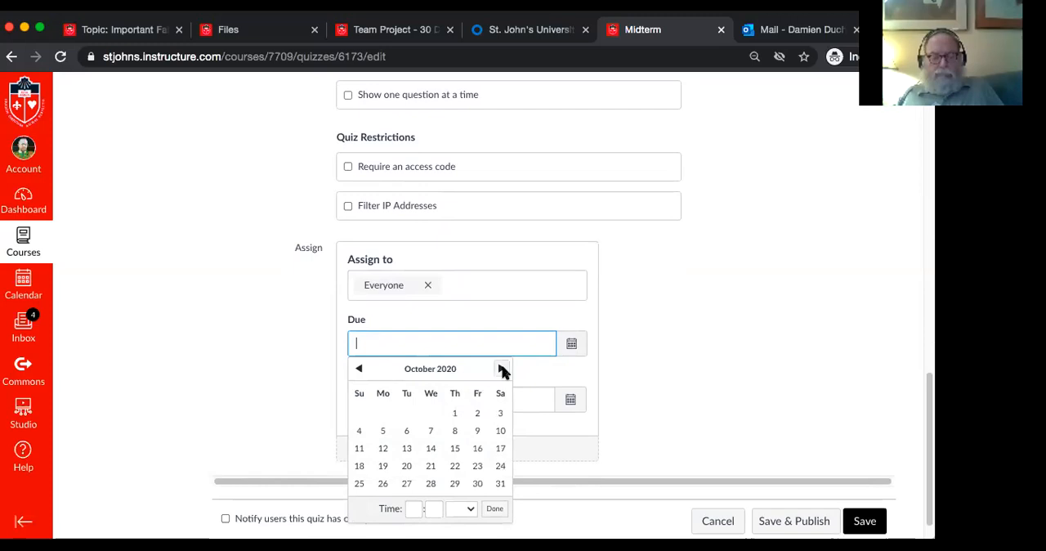
{"action": "left_click", "coordinate": [498, 467]}
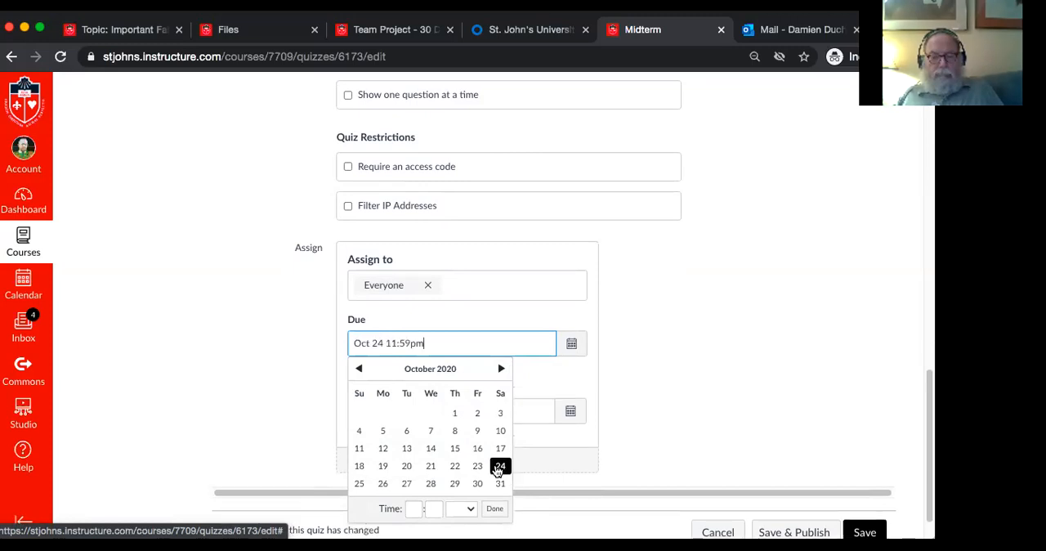
{"action": "left_click", "coordinate": [495, 508]}
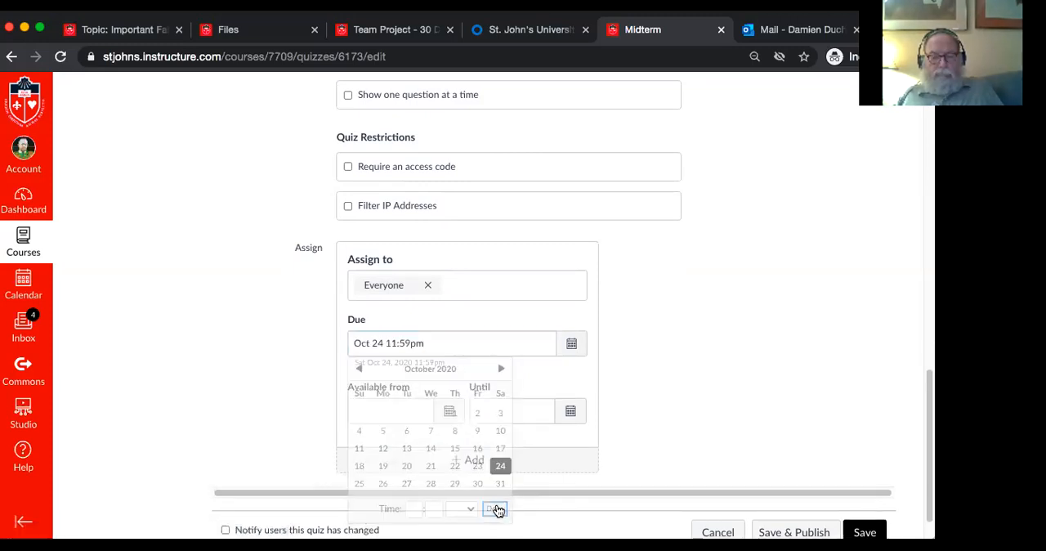
Make the Midterm quiz available to everyone from Oct 20 at 12am
{"action": "scroll", "coordinate": [726, 374], "scroll_direction": "up", "scroll_amount": 1}
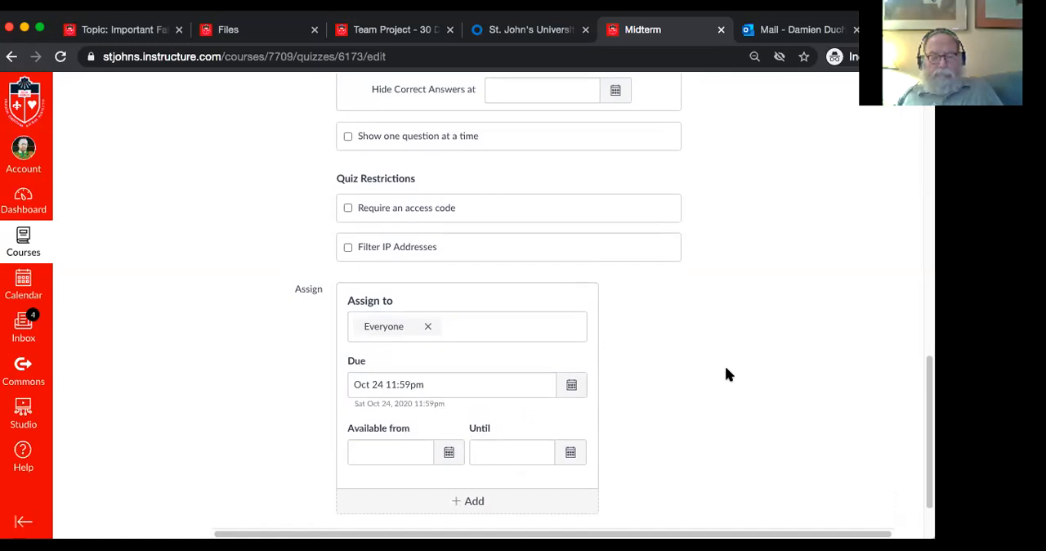
{"action": "left_click", "coordinate": [449, 454]}
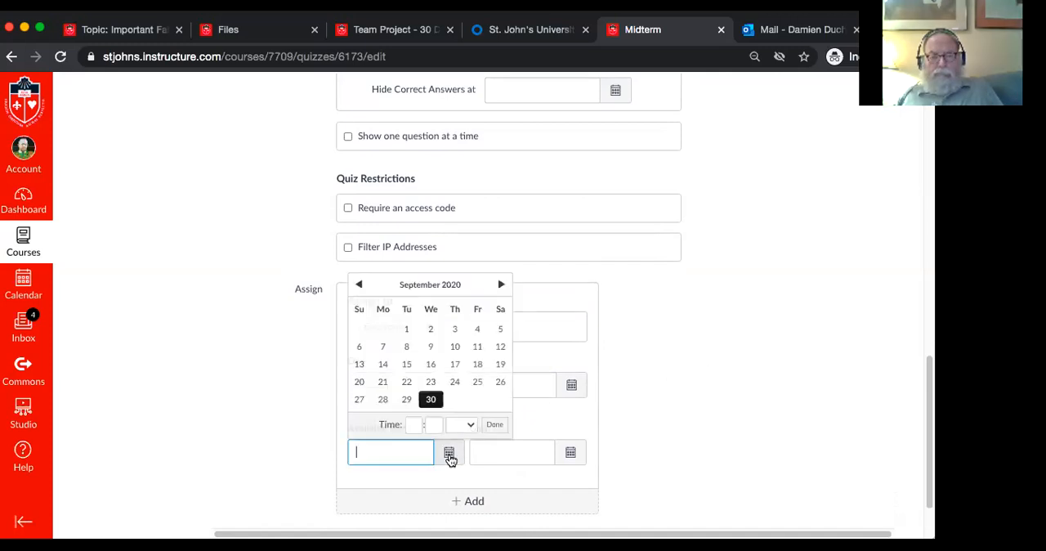
{"action": "left_click", "coordinate": [500, 284]}
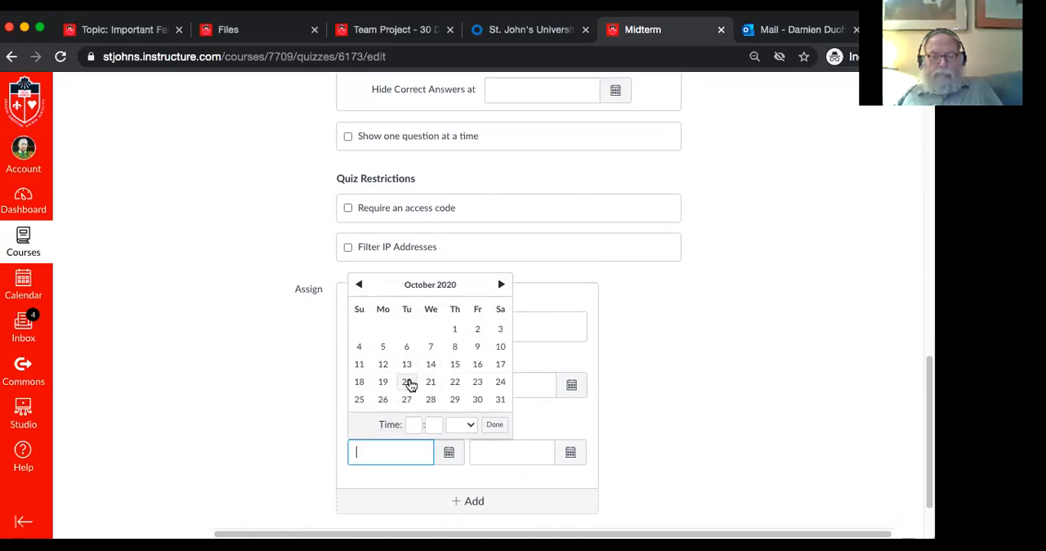
{"action": "left_click", "coordinate": [407, 382]}
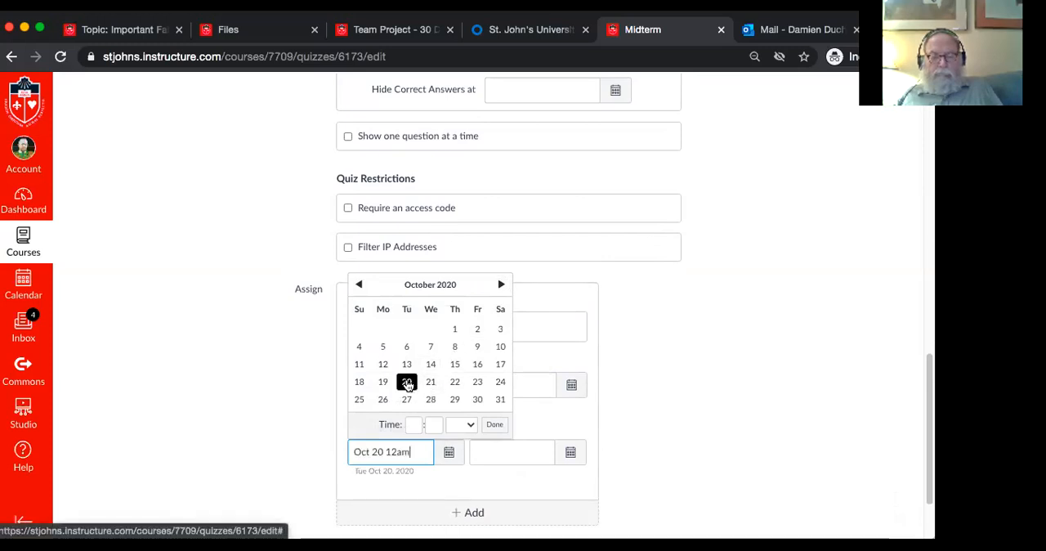
{"action": "left_click", "coordinate": [493, 425]}
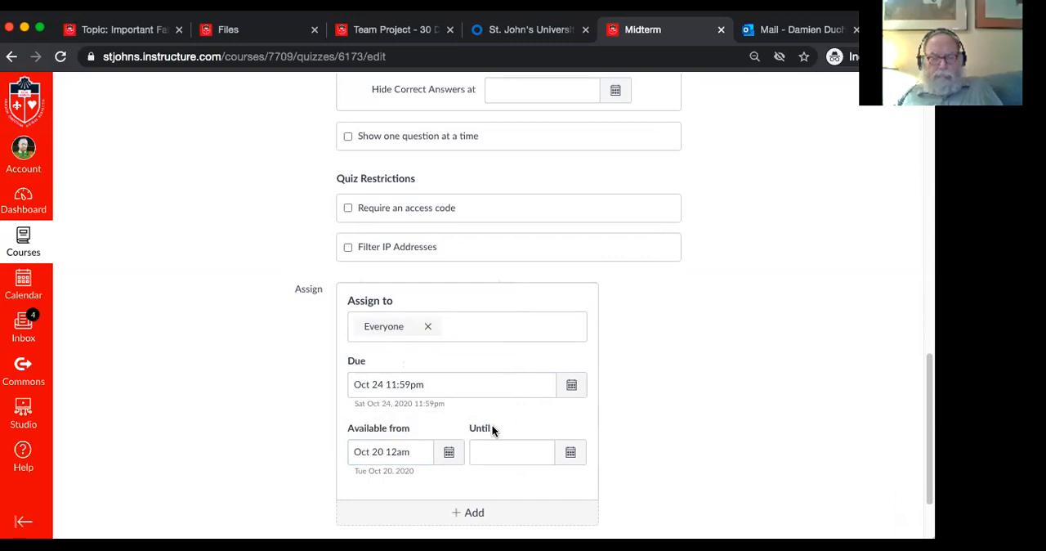
Set the Midterm quiz's availability to end on Oct 24 at 11:59pm
{"action": "left_click", "coordinate": [570, 455]}
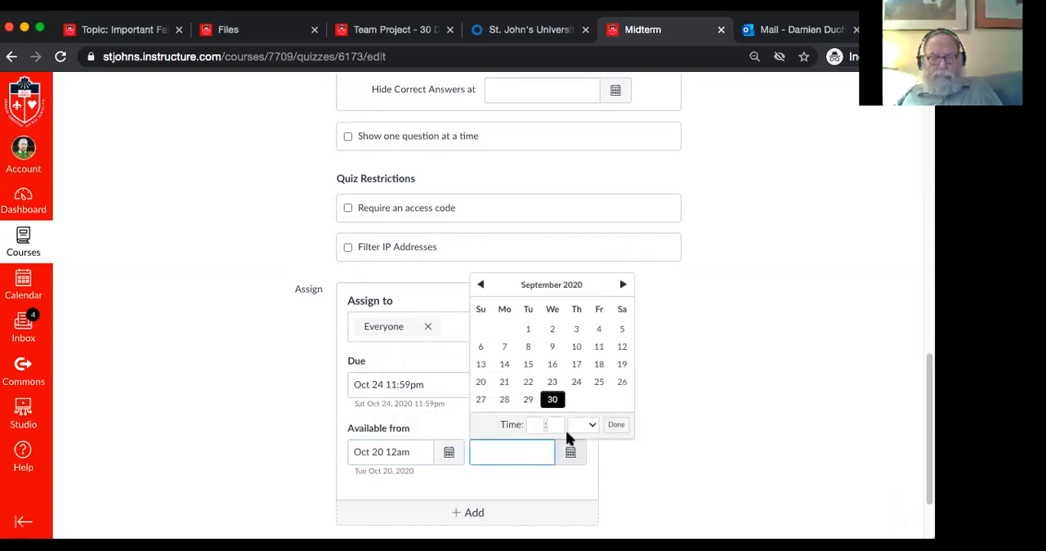
{"action": "left_click", "coordinate": [623, 285]}
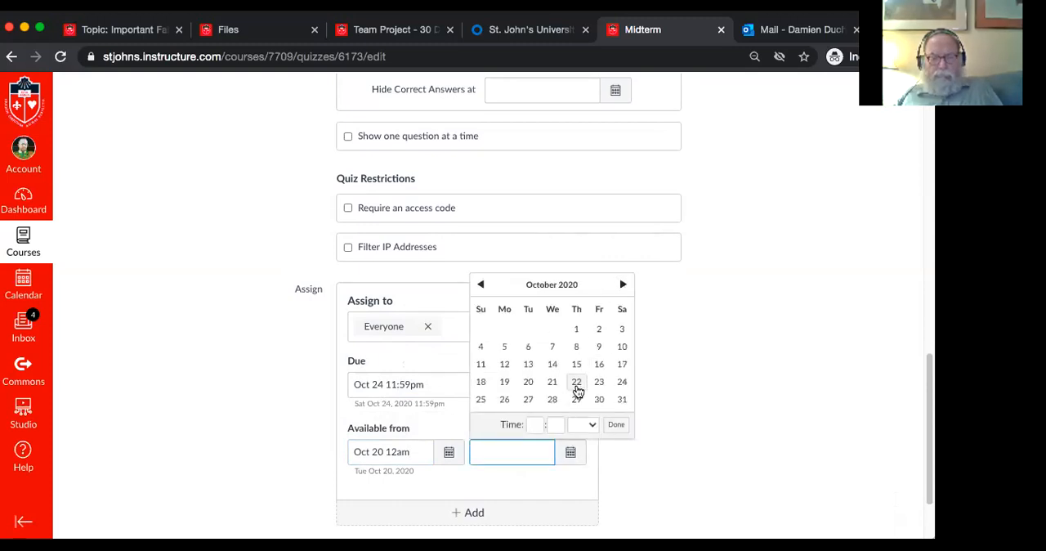
{"action": "left_click", "coordinate": [621, 383]}
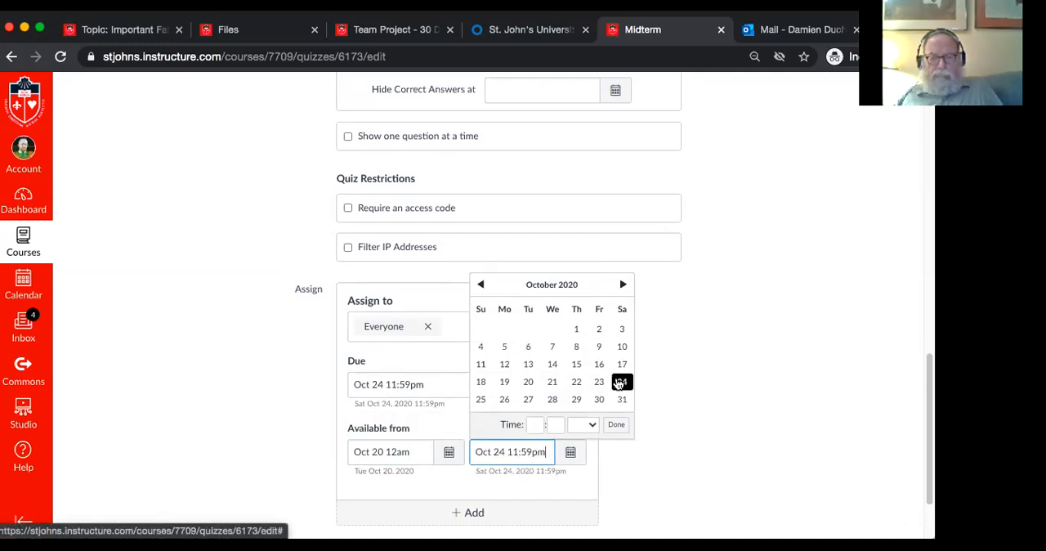
{"action": "left_click", "coordinate": [617, 425]}
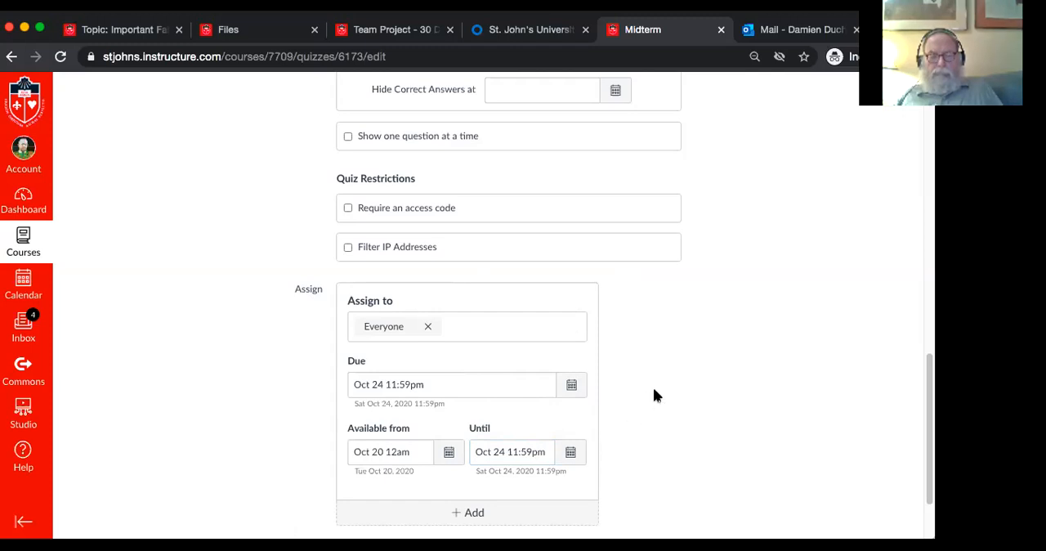
Check the Midterm quiz's options and assigned dates, and save the quiz without publishing it
{"action": "scroll", "coordinate": [653, 396], "scroll_direction": "down", "scroll_amount": 2}
{"action": "scroll", "coordinate": [653, 396], "scroll_direction": "up", "scroll_amount": 2}
{"action": "scroll", "coordinate": [654, 396], "scroll_direction": "up", "scroll_amount": 1}
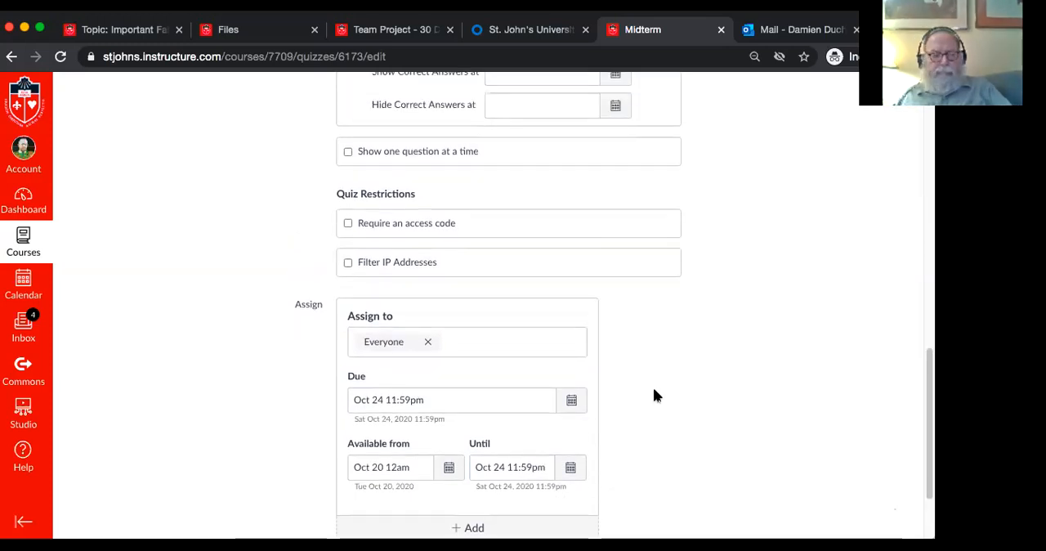
{"action": "scroll", "coordinate": [654, 395], "scroll_direction": "up", "scroll_amount": 5}
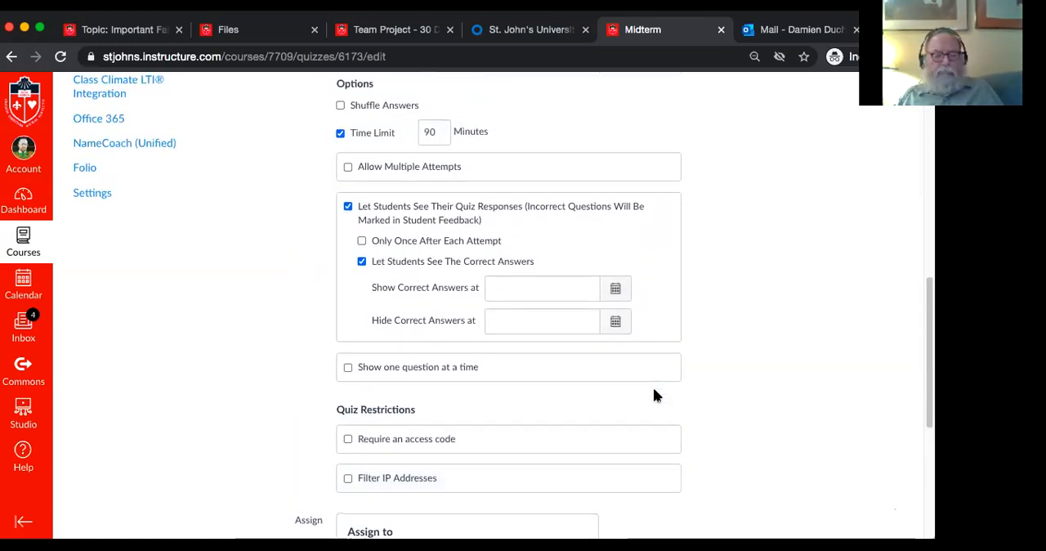
{"action": "scroll", "coordinate": [653, 395], "scroll_direction": "up", "scroll_amount": 4}
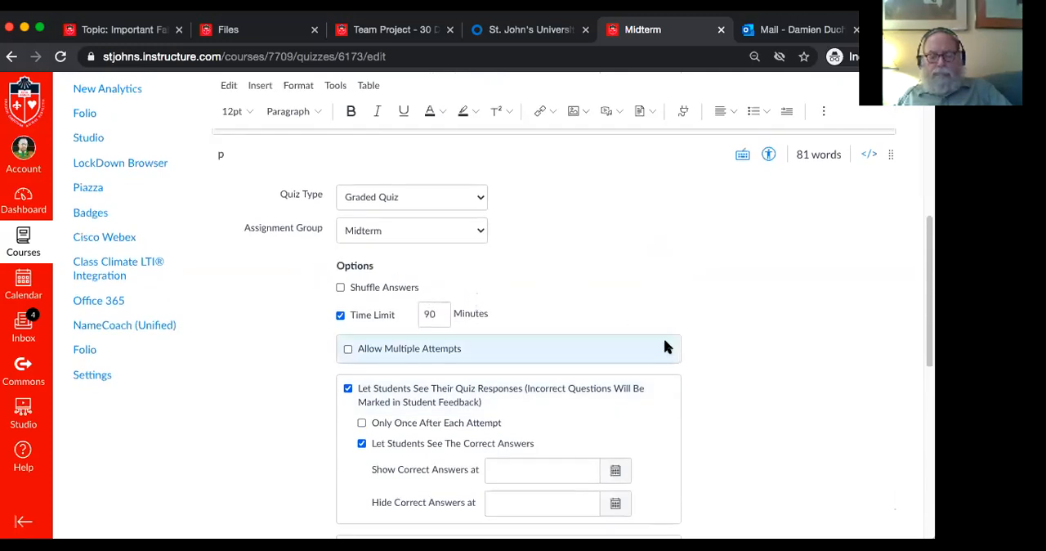
{"action": "scroll", "coordinate": [665, 343], "scroll_direction": "down", "scroll_amount": 3}
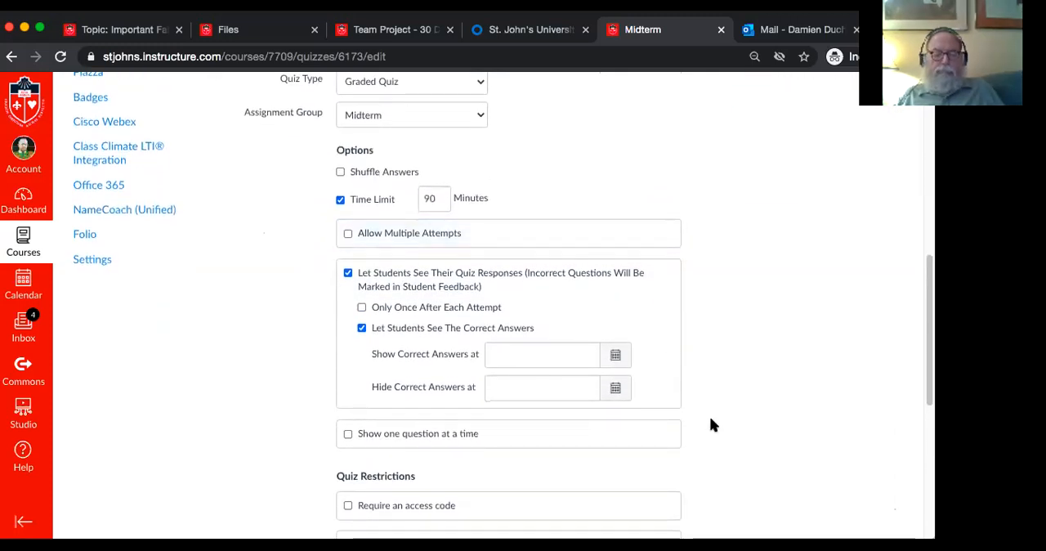
{"action": "scroll", "coordinate": [711, 424], "scroll_direction": "down", "scroll_amount": 3}
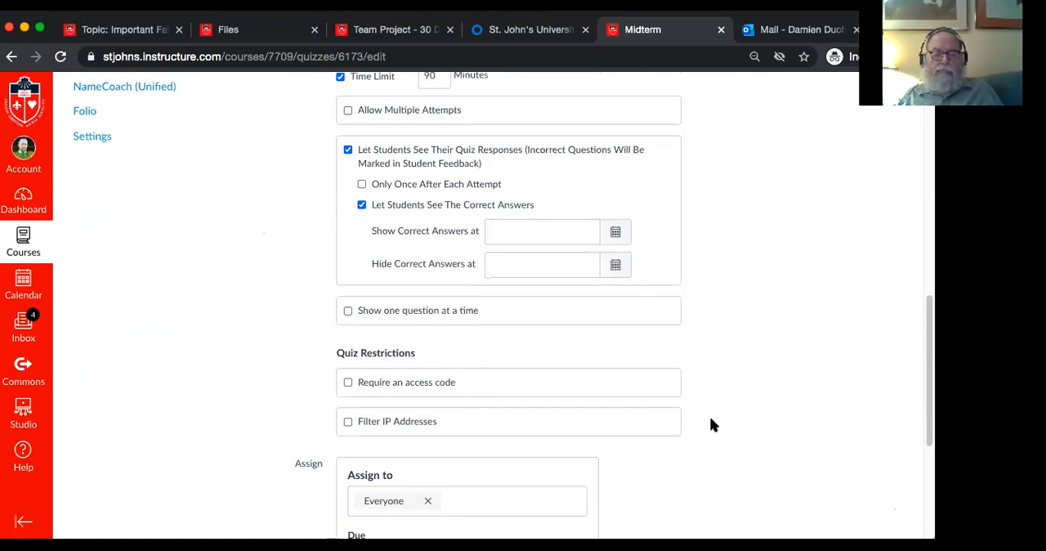
{"action": "scroll", "coordinate": [711, 424], "scroll_direction": "down", "scroll_amount": 4}
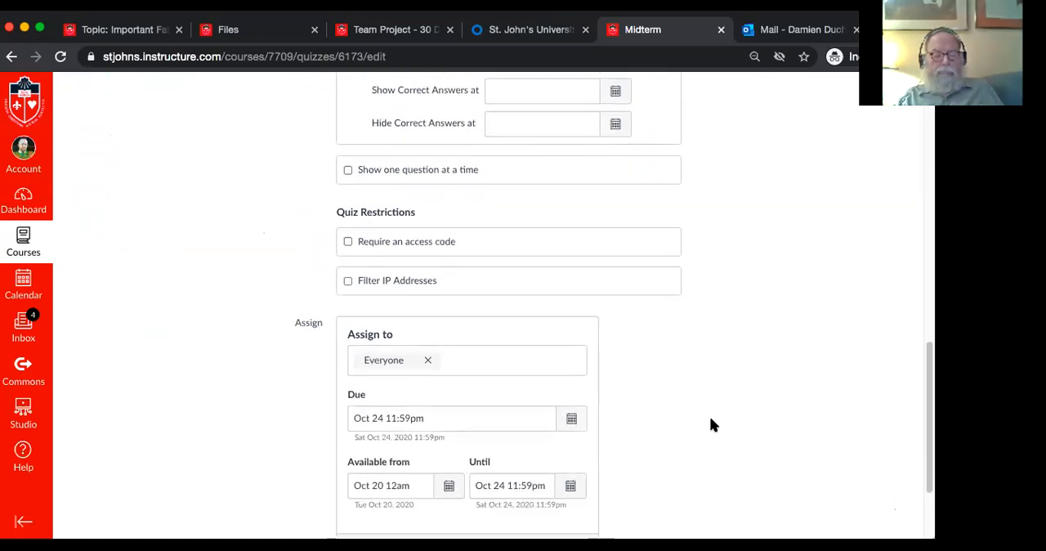
{"action": "scroll", "coordinate": [710, 418], "scroll_direction": "down", "scroll_amount": 3}
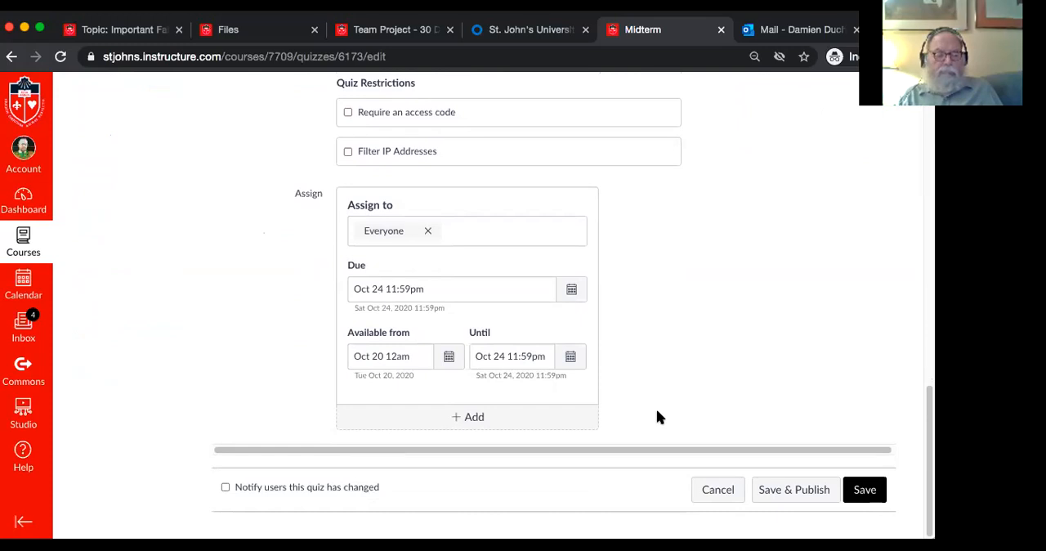
{"action": "left_click", "coordinate": [865, 490]}
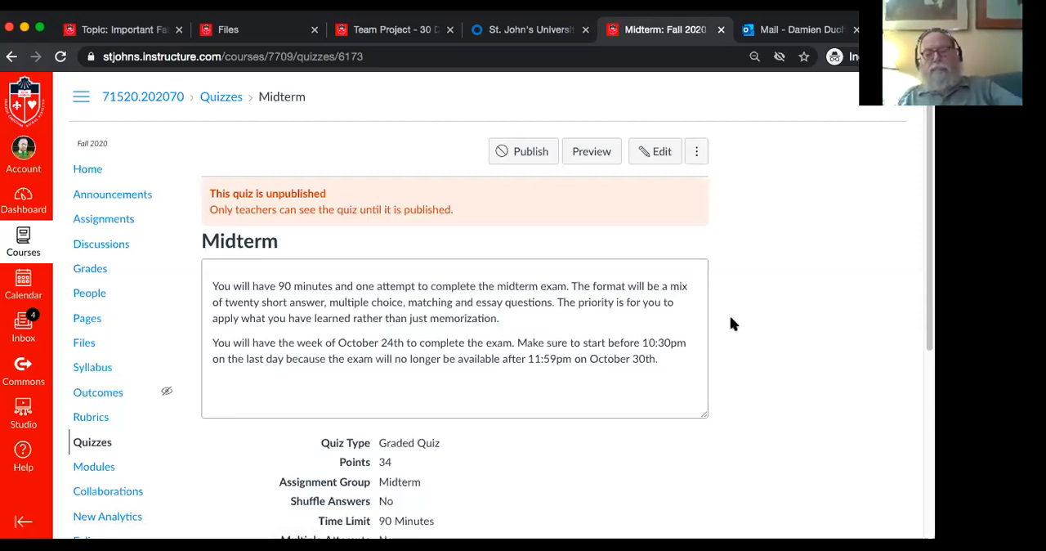
Review the saved Midterm quiz's instructions, settings summary, and due and availability dates
{"action": "scroll", "coordinate": [732, 321], "scroll_direction": "down", "scroll_amount": 3}
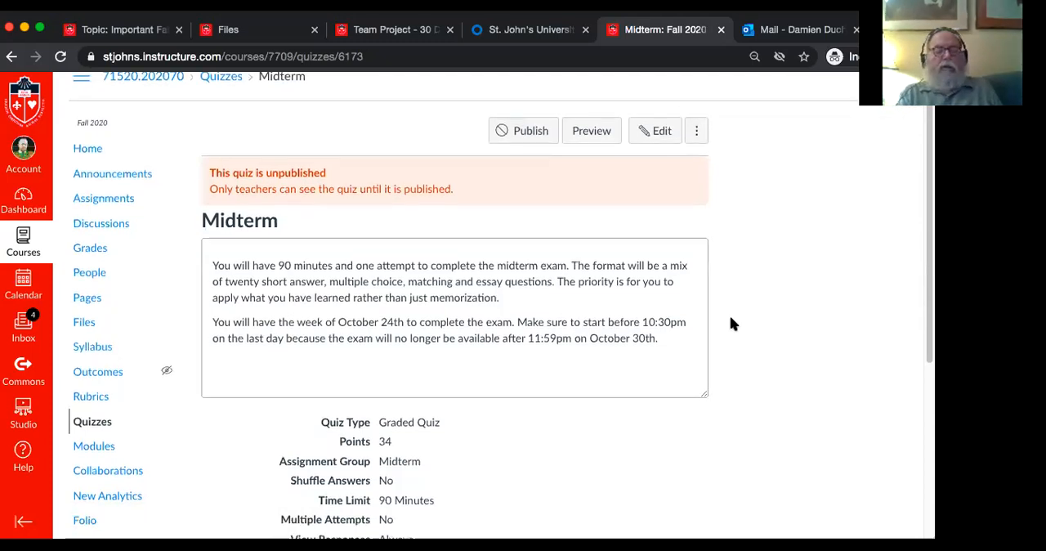
{"action": "scroll", "coordinate": [732, 323], "scroll_direction": "up", "scroll_amount": 3}
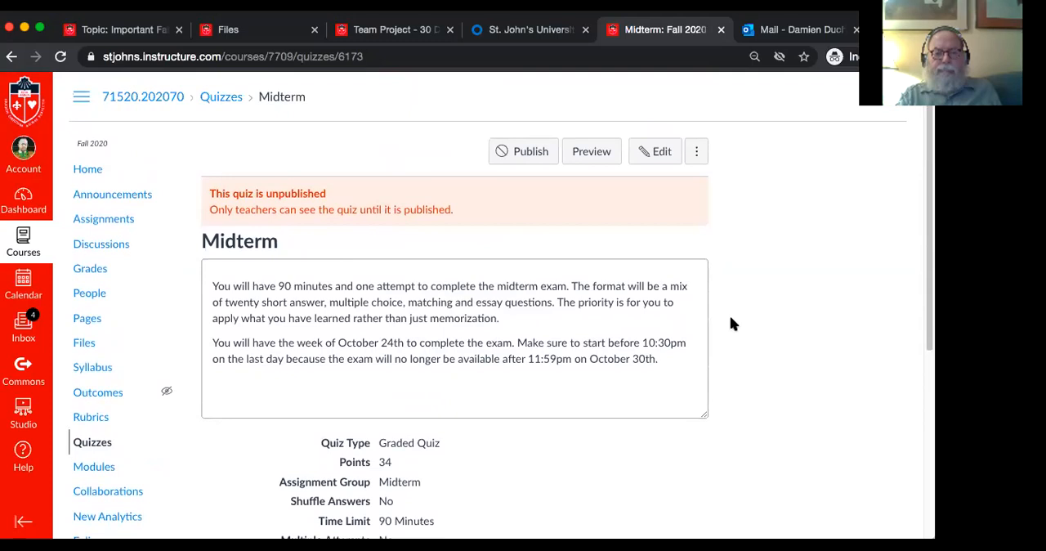
{"action": "scroll", "coordinate": [731, 323], "scroll_direction": "down", "scroll_amount": 5}
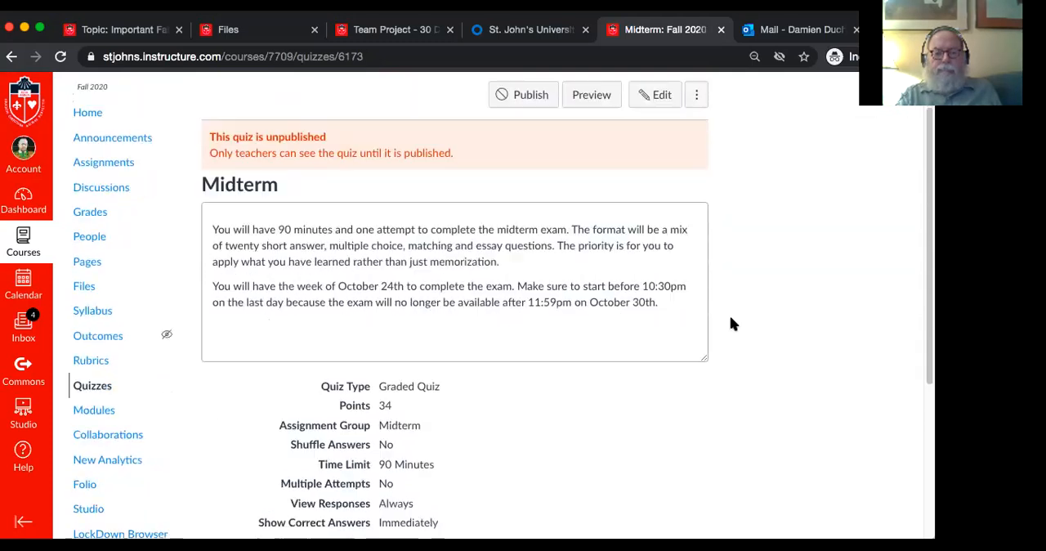
{"action": "scroll", "coordinate": [732, 323], "scroll_direction": "up", "scroll_amount": 5}
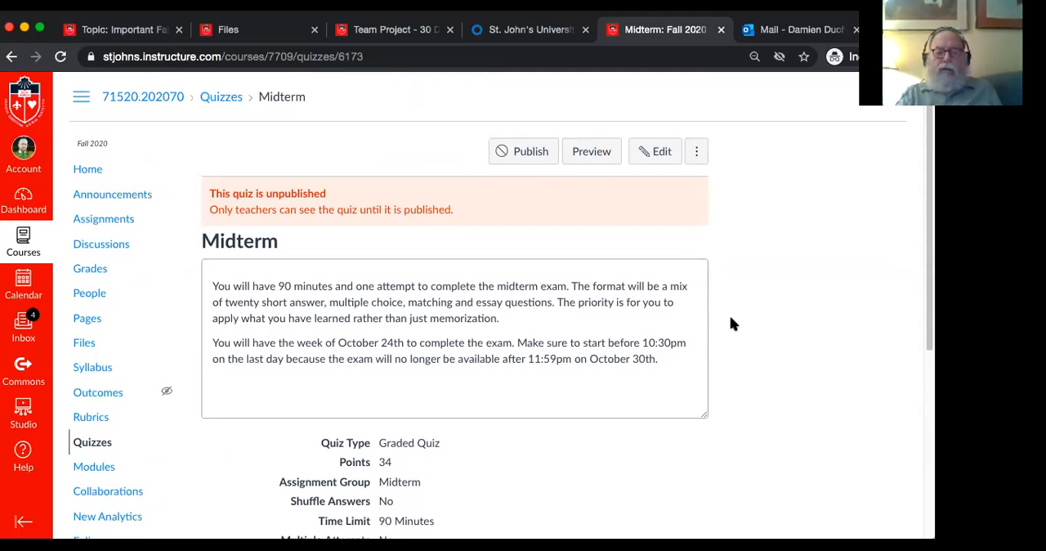
{"action": "scroll", "coordinate": [731, 325], "scroll_direction": "down", "scroll_amount": 5}
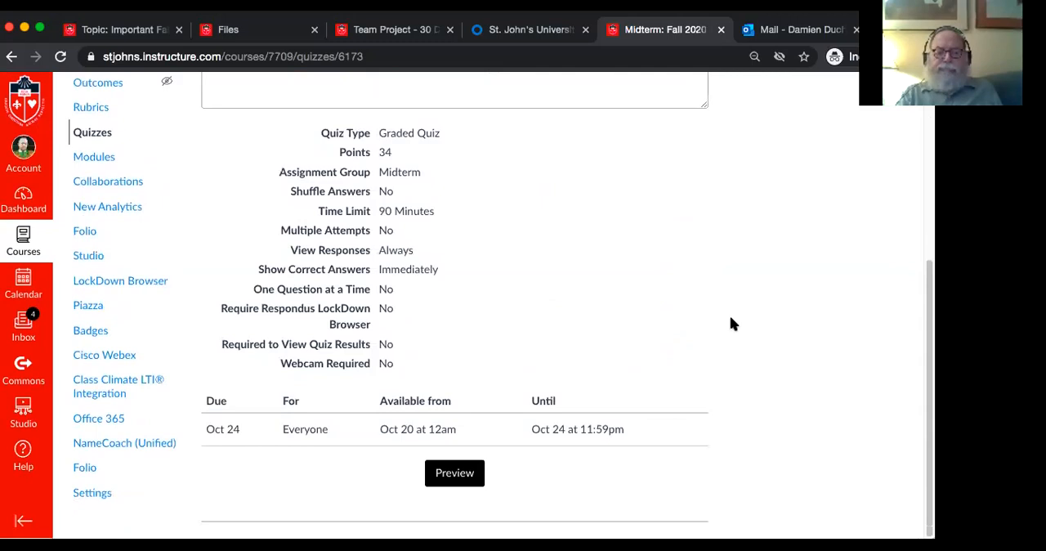
{"action": "scroll", "coordinate": [731, 324], "scroll_direction": "up", "scroll_amount": 1}
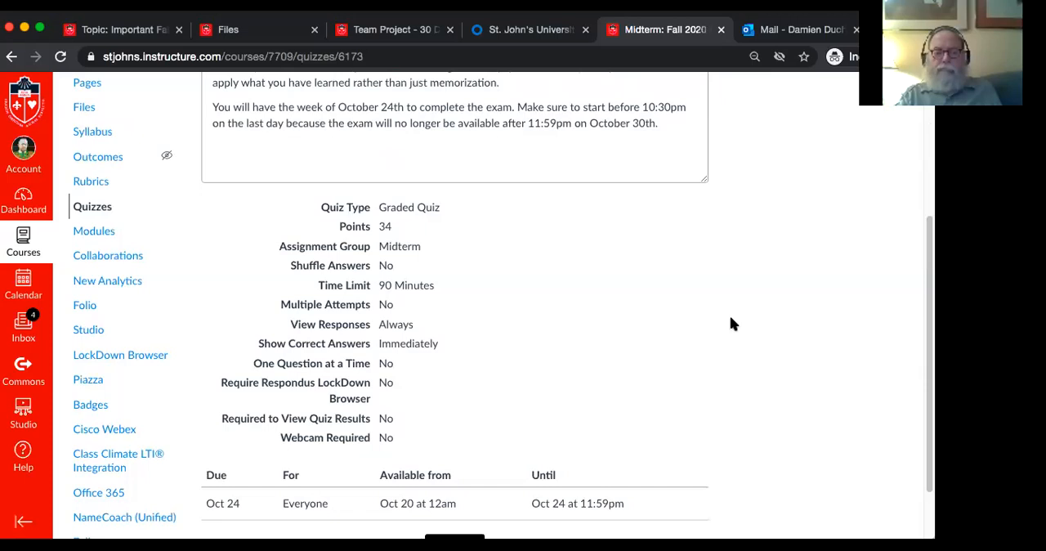
{"action": "scroll", "coordinate": [731, 325], "scroll_direction": "down", "scroll_amount": 1}
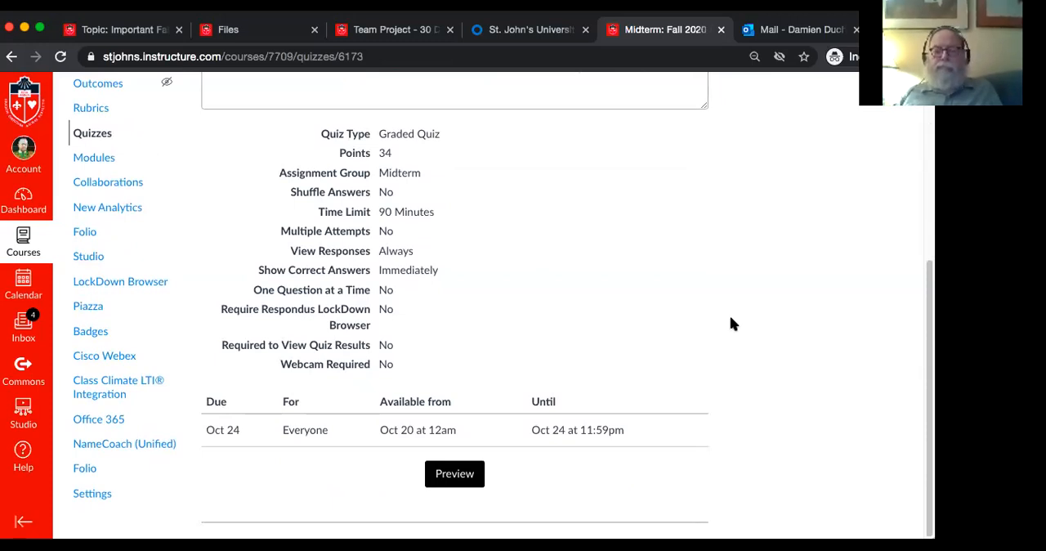
{"action": "scroll", "coordinate": [732, 325], "scroll_direction": "up", "scroll_amount": 4}
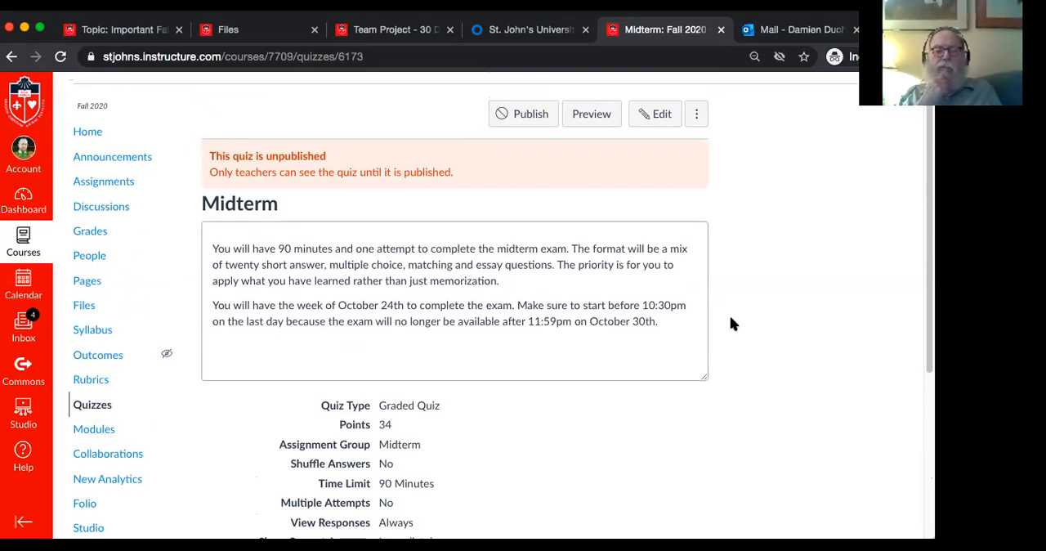
{"action": "scroll", "coordinate": [731, 319], "scroll_direction": "up", "scroll_amount": 1}
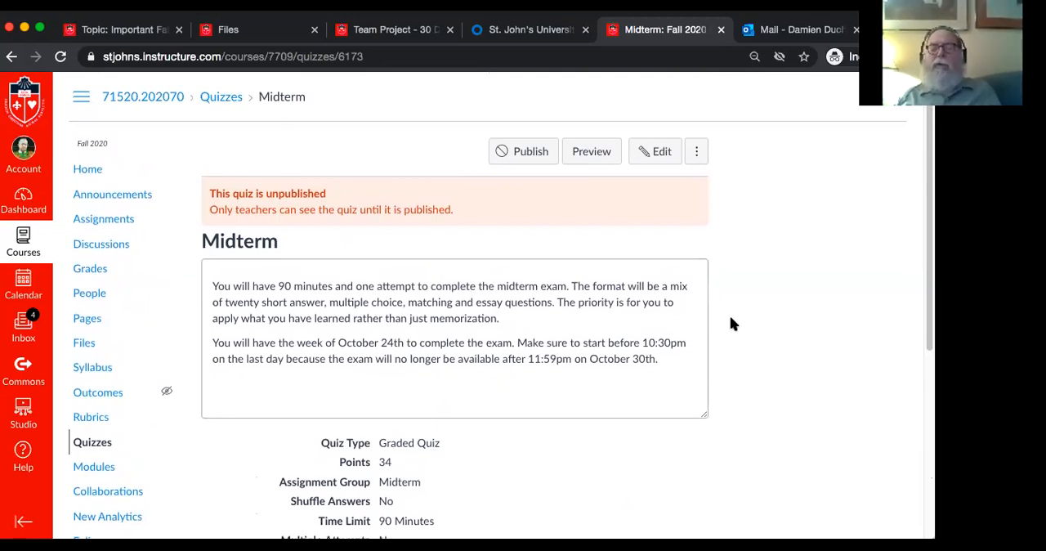
{"action": "scroll", "coordinate": [731, 324], "scroll_direction": "down", "scroll_amount": 1}
{"action": "scroll", "coordinate": [731, 324], "scroll_direction": "down", "scroll_amount": 1}
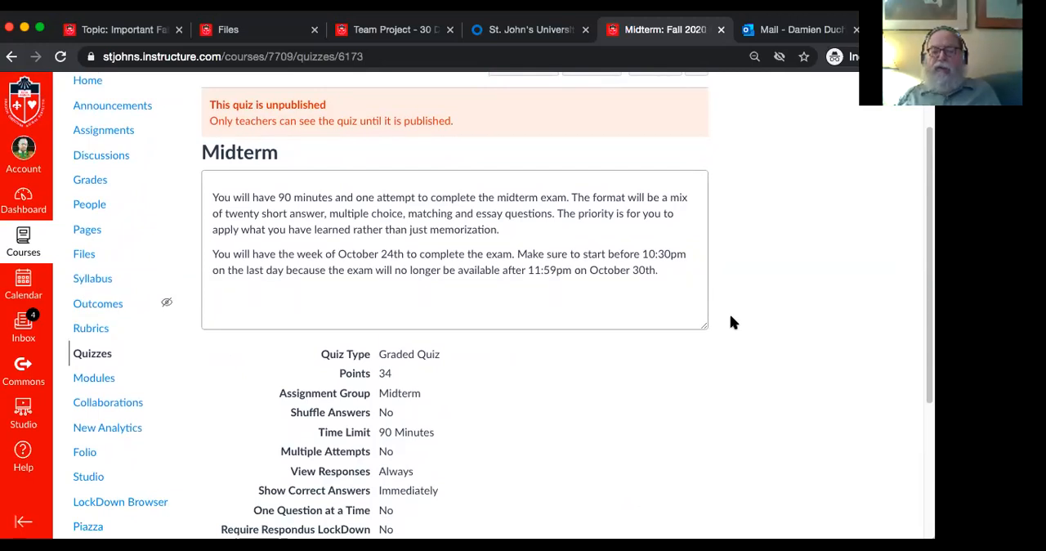
{"action": "scroll", "coordinate": [731, 322], "scroll_direction": "up", "scroll_amount": 2}
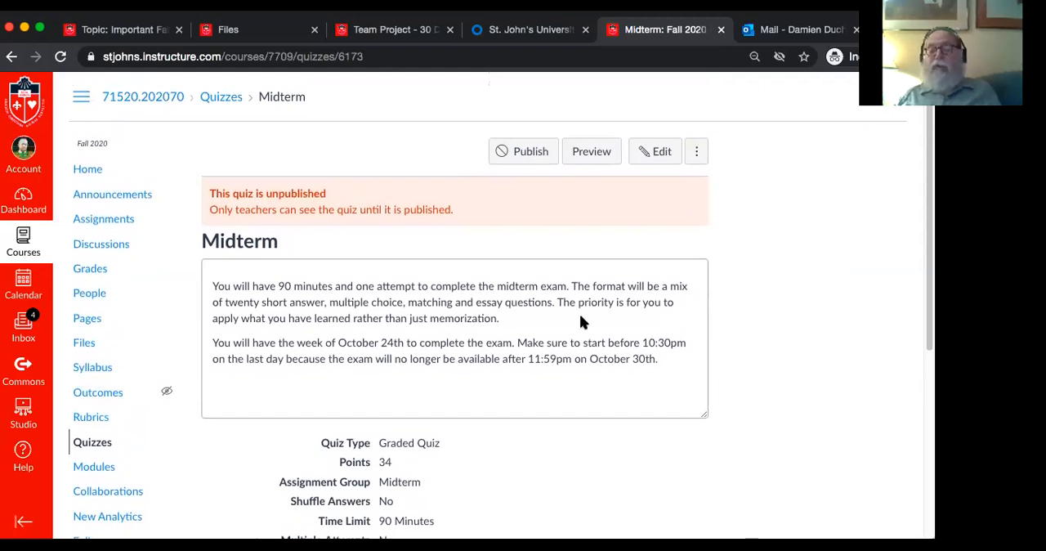
{"action": "scroll", "coordinate": [581, 320], "scroll_direction": "down", "scroll_amount": 2}
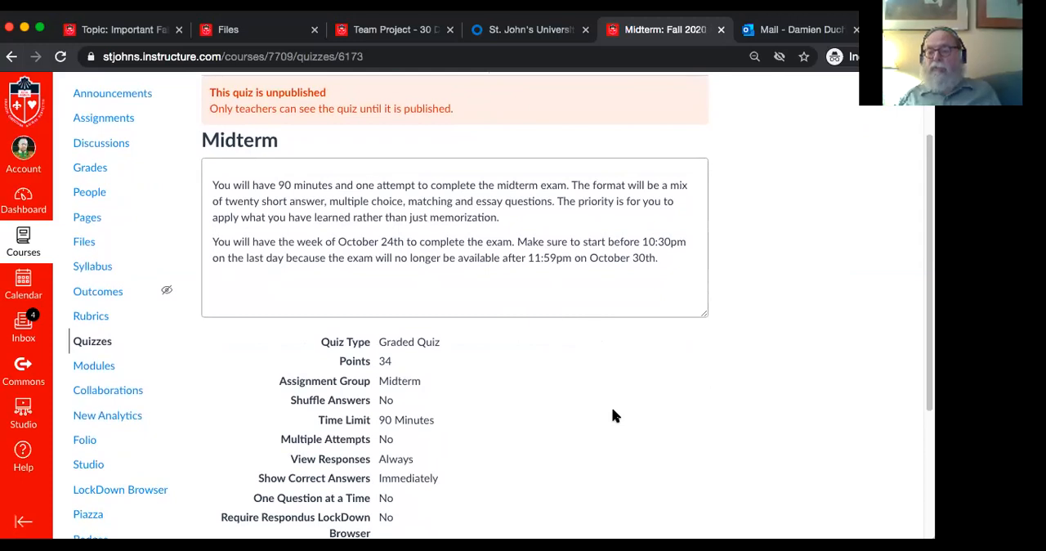
{"action": "scroll", "coordinate": [614, 416], "scroll_direction": "down", "scroll_amount": 3}
{"action": "scroll", "coordinate": [615, 416], "scroll_direction": "up", "scroll_amount": 3}
{"action": "scroll", "coordinate": [614, 416], "scroll_direction": "up", "scroll_amount": 2}
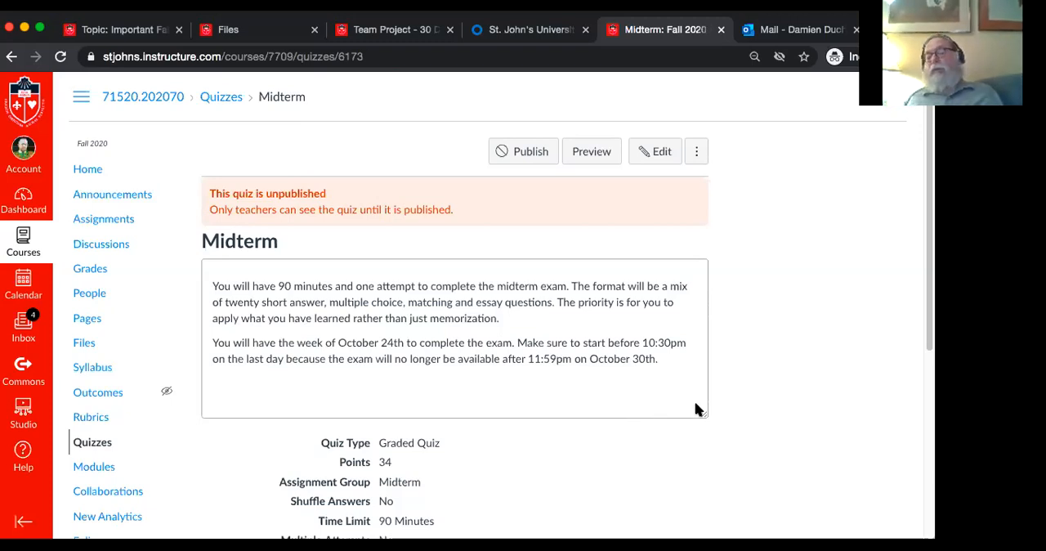
Reopen the Midterm quiz for editing to review its options and dates, and save it again without publishing
{"action": "left_click", "coordinate": [656, 153]}
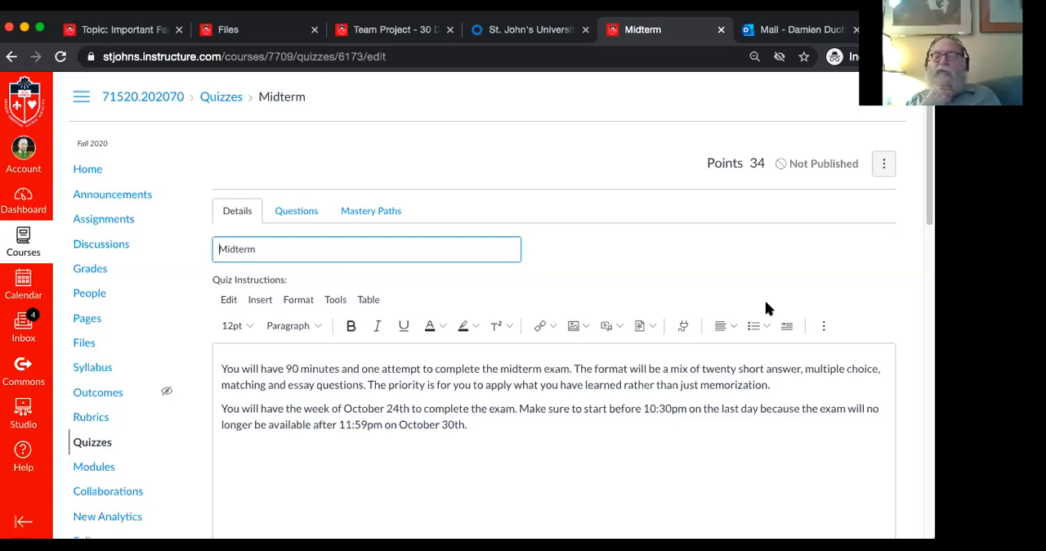
{"action": "scroll", "coordinate": [766, 308], "scroll_direction": "down", "scroll_amount": 10}
{"action": "scroll", "coordinate": [766, 308], "scroll_direction": "up", "scroll_amount": 3}
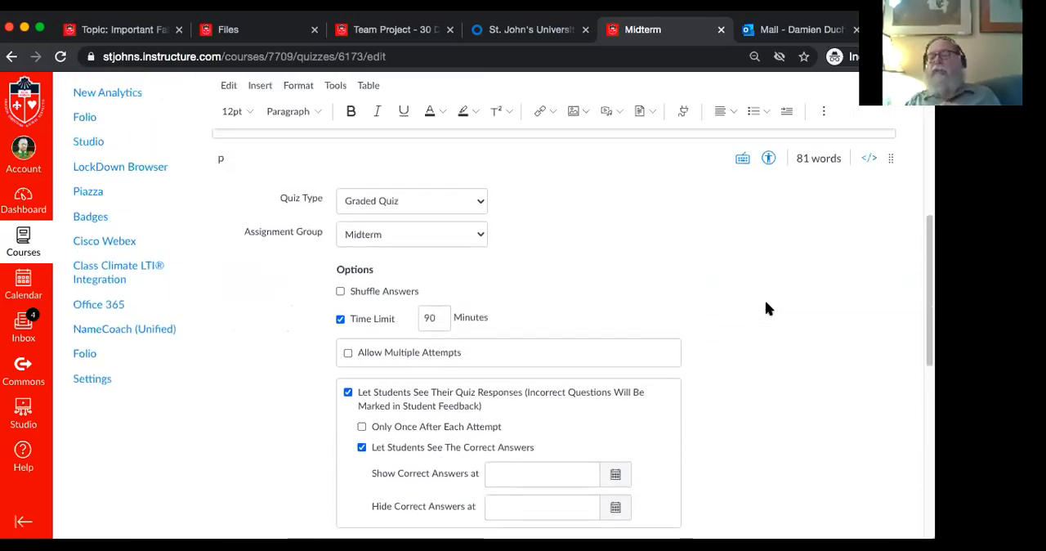
{"action": "scroll", "coordinate": [766, 309], "scroll_direction": "down", "scroll_amount": 10}
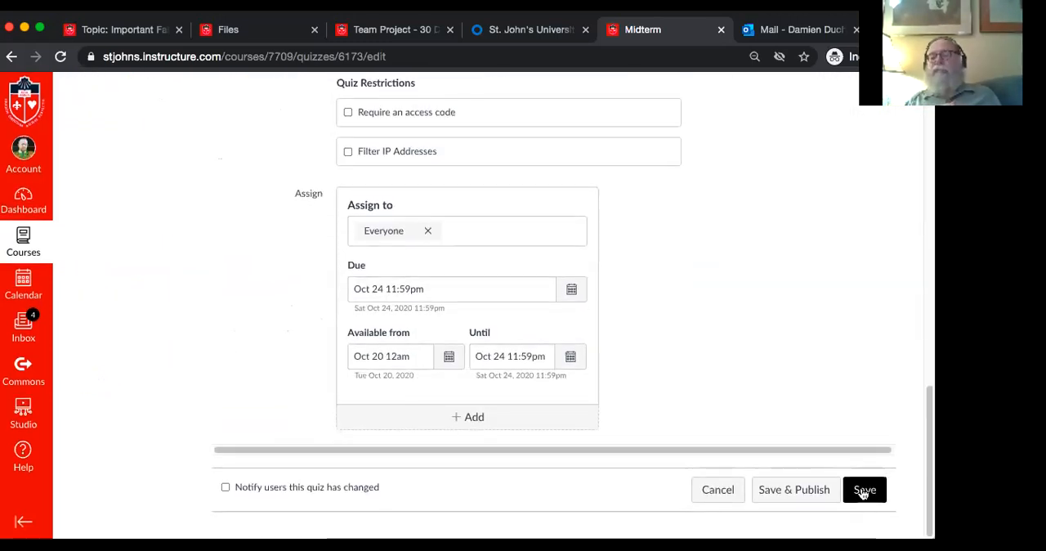
{"action": "left_click", "coordinate": [864, 490]}
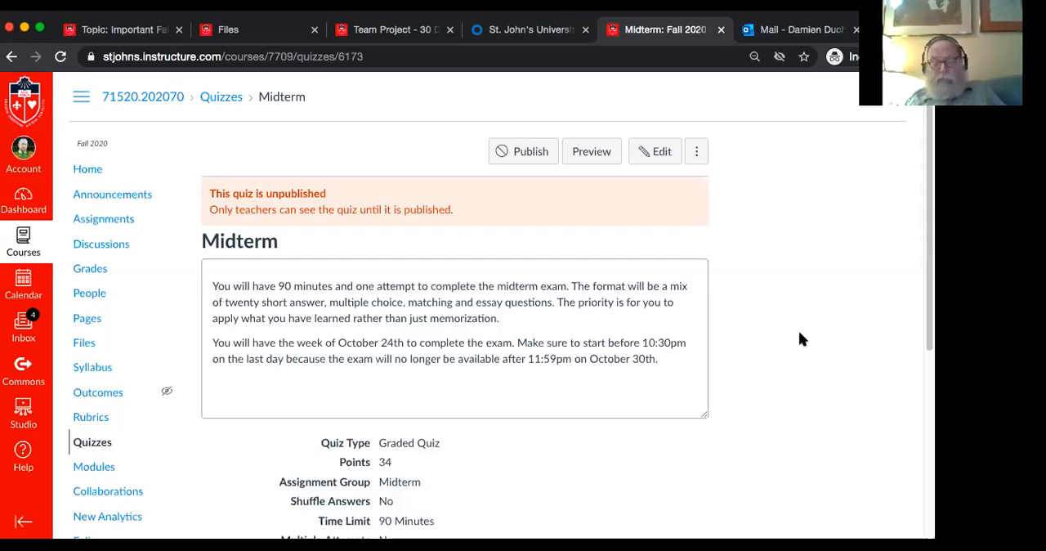
{"action": "scroll", "coordinate": [801, 339], "scroll_direction": "down", "scroll_amount": 5}
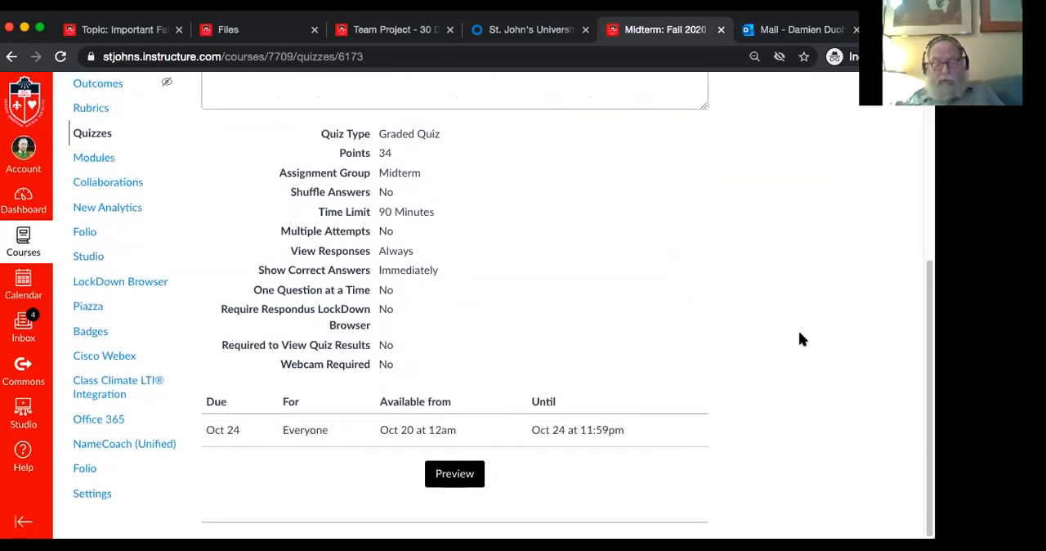
Reopen the Midterm quiz for editing and set its availability to start on Oct 6 at 9:05am
{"action": "scroll", "coordinate": [801, 339], "scroll_direction": "up", "scroll_amount": 5}
{"action": "left_click", "coordinate": [660, 154]}
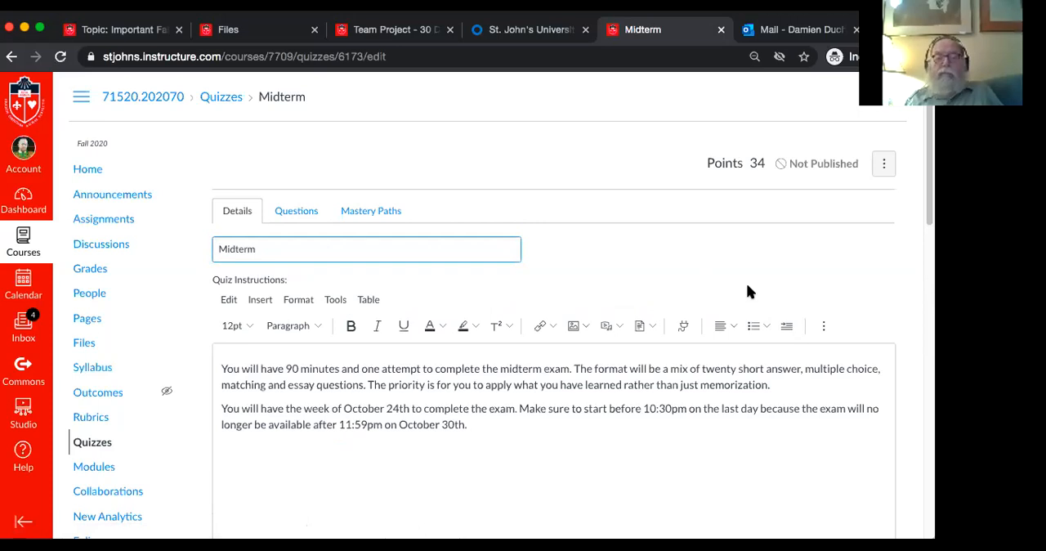
{"action": "scroll", "coordinate": [746, 282], "scroll_direction": "down", "scroll_amount": 8}
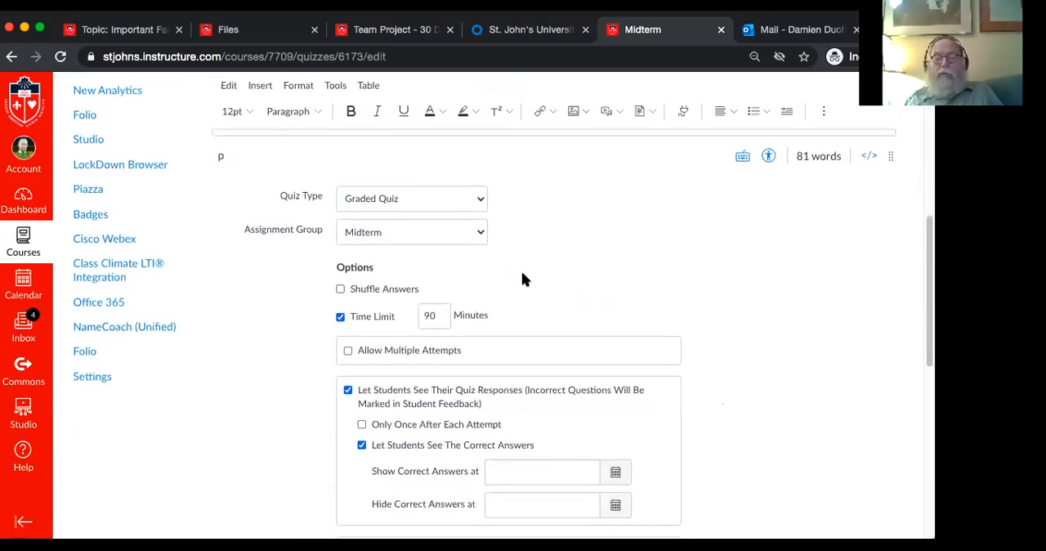
{"action": "scroll", "coordinate": [598, 313], "scroll_direction": "down", "scroll_amount": 5}
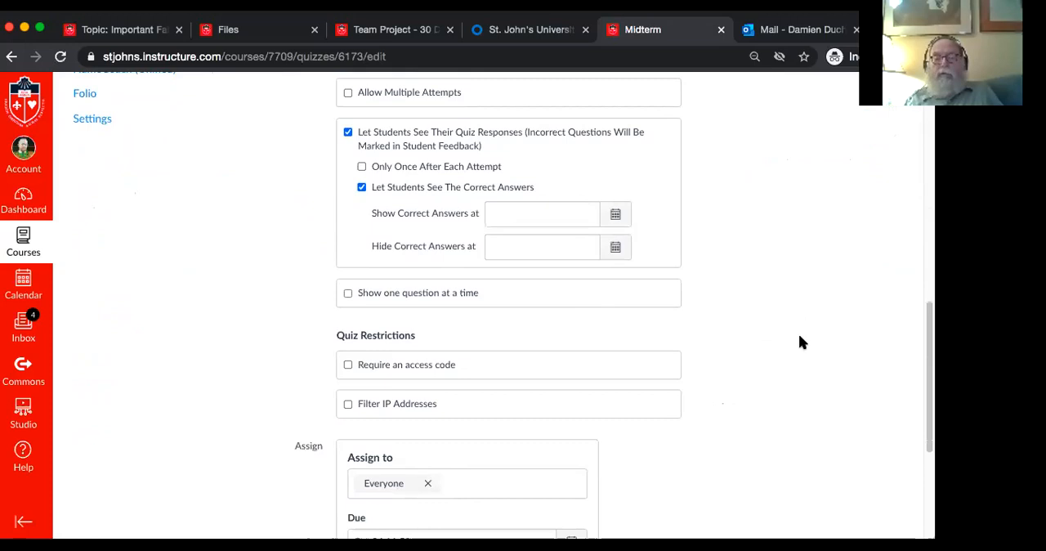
{"action": "scroll", "coordinate": [801, 342], "scroll_direction": "down", "scroll_amount": 5}
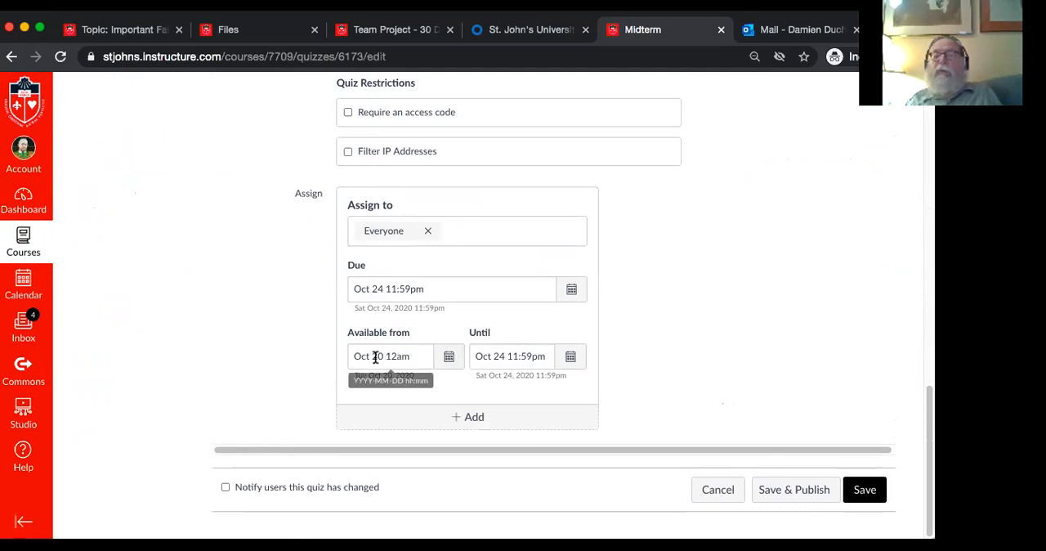
{"action": "left_click", "coordinate": [447, 358]}
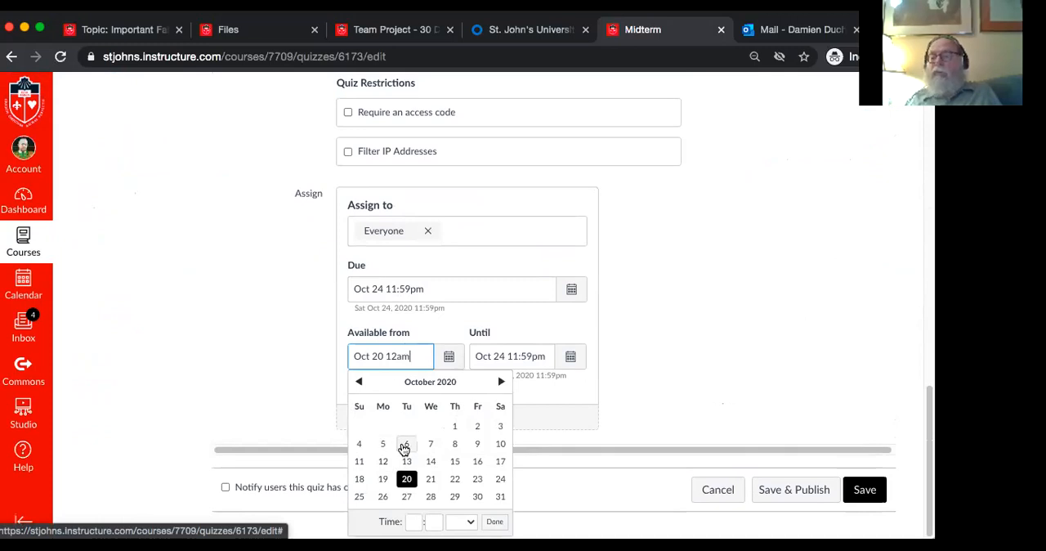
{"action": "left_click", "coordinate": [404, 447]}
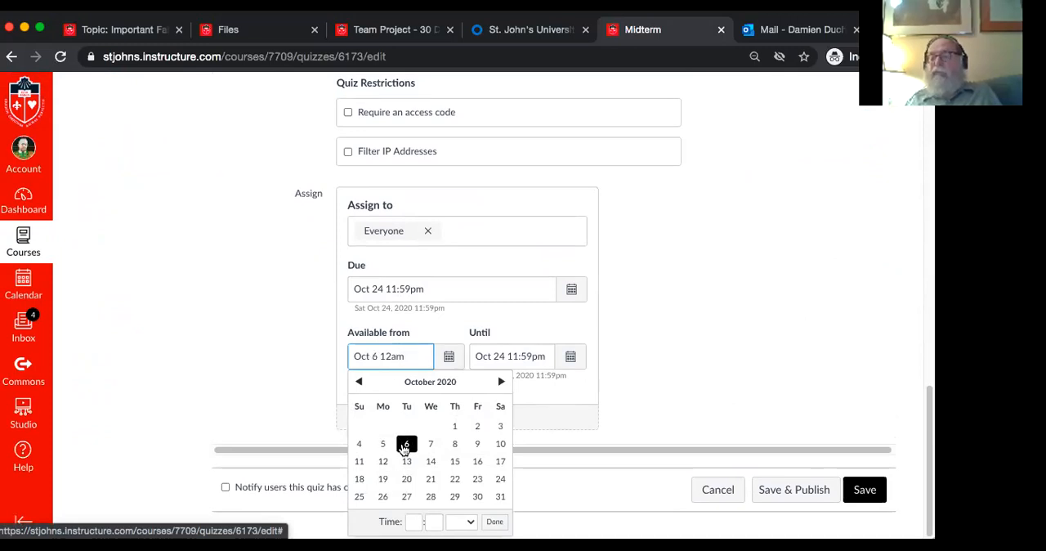
{"action": "key", "text": "BackSpace"}
{"action": "key", "text": "BackSpace"}
{"action": "type", "text": "9"}
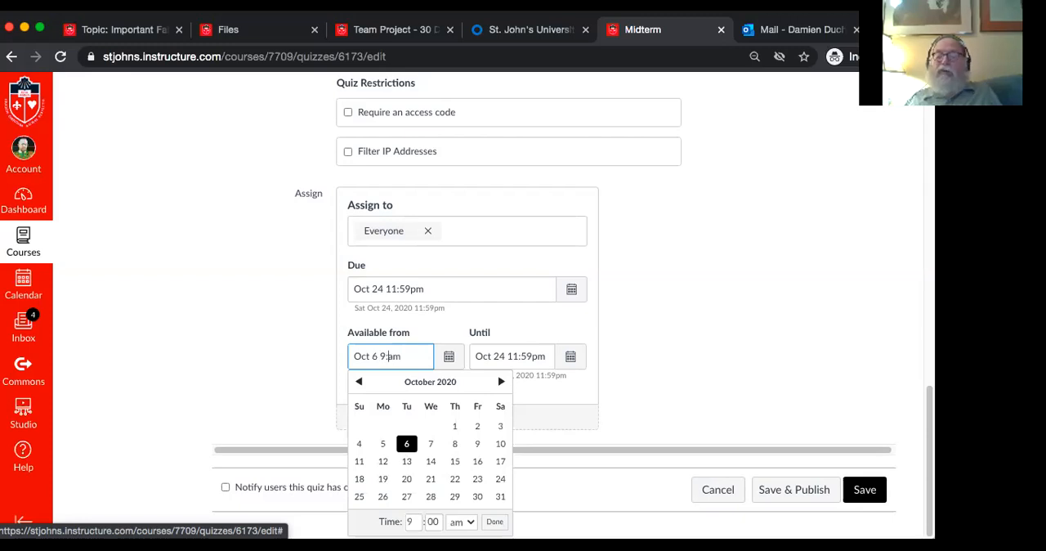
{"action": "type", "text": ":05"}
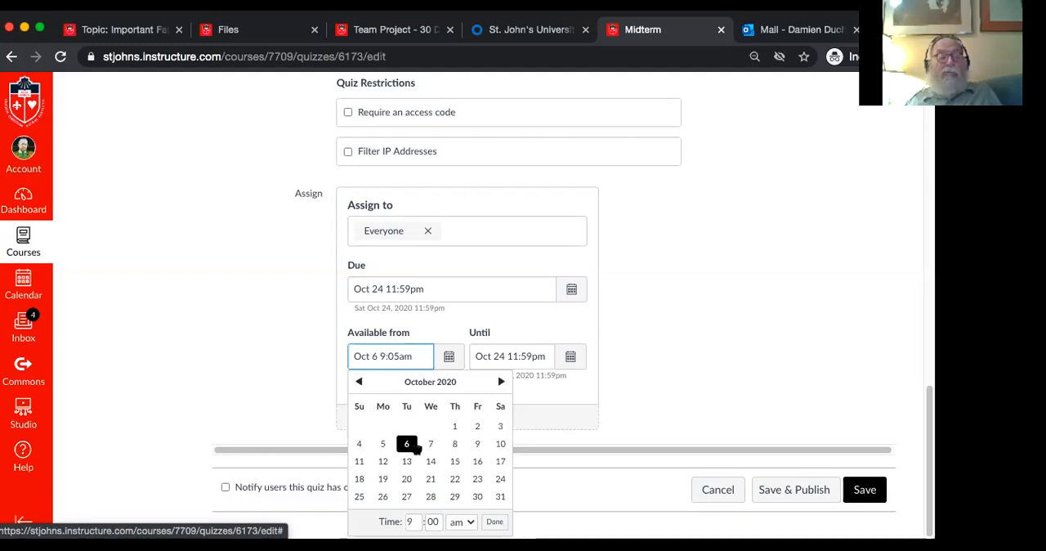
{"action": "left_click", "coordinate": [612, 435]}
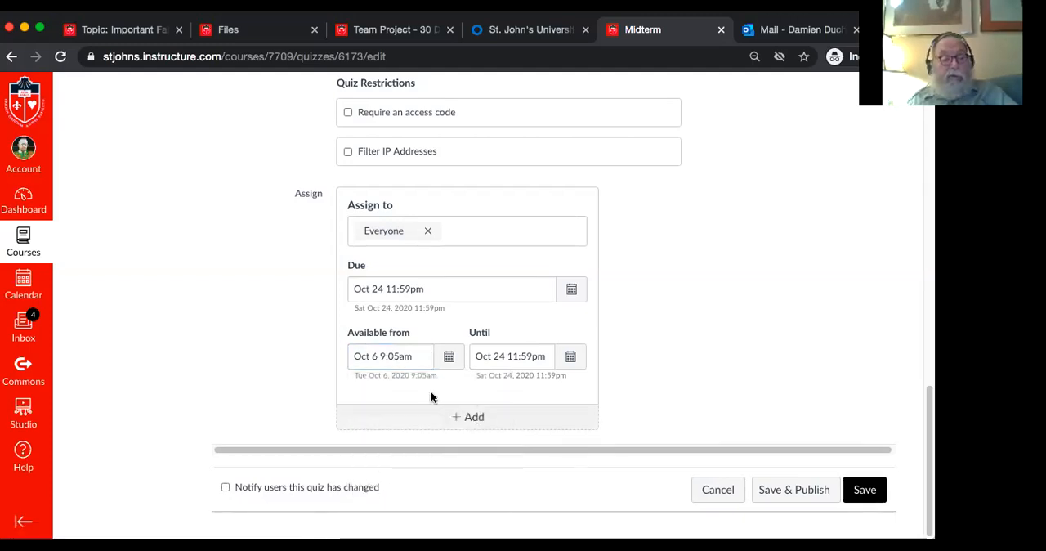
Set the Midterm quiz's availability to end on Oct 6 at 11:59am and try to save the quiz
{"action": "left_click", "coordinate": [521, 354]}
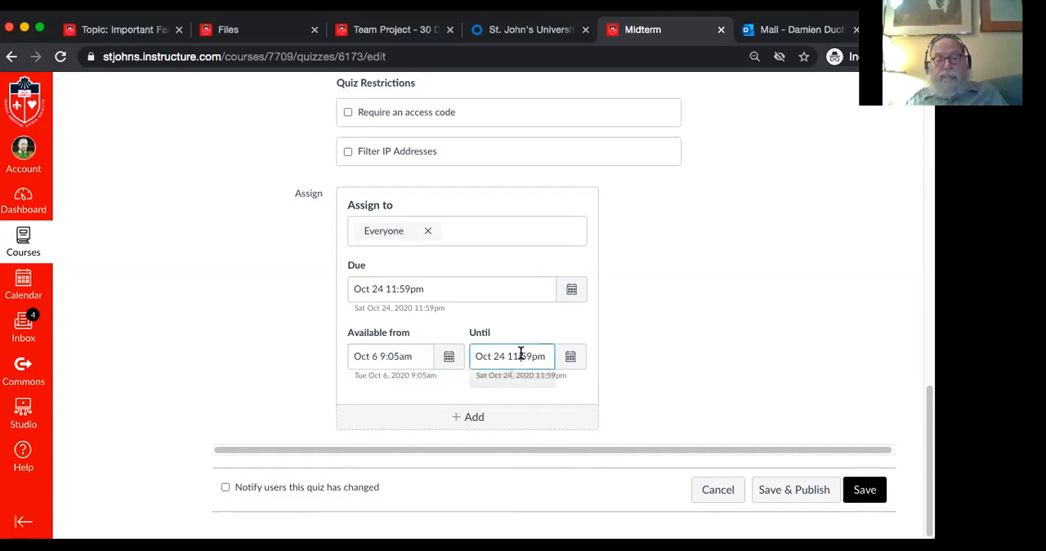
{"action": "double_click", "coordinate": [500, 355]}
{"action": "key", "text": "BackSpace"}
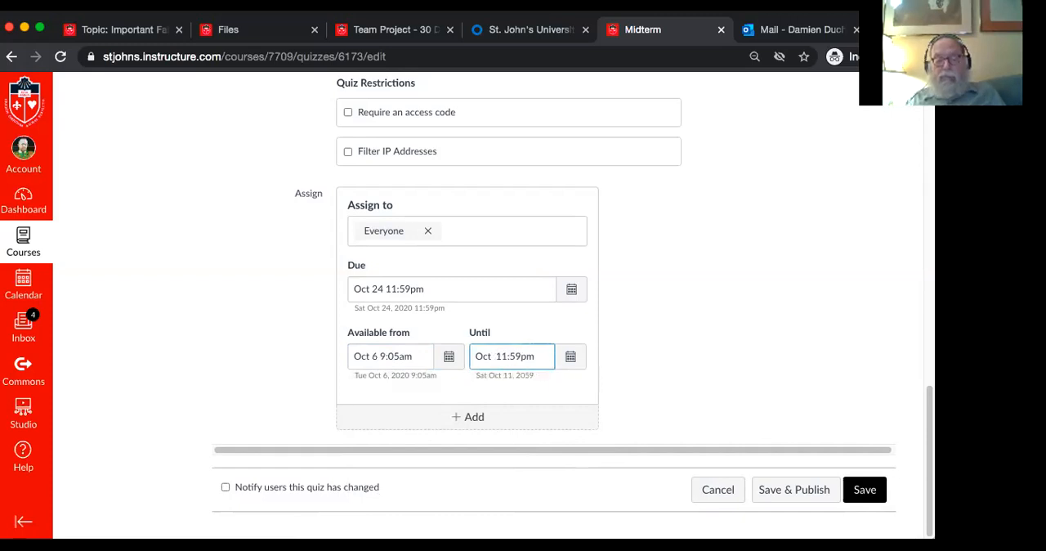
{"action": "type", "text": "6"}
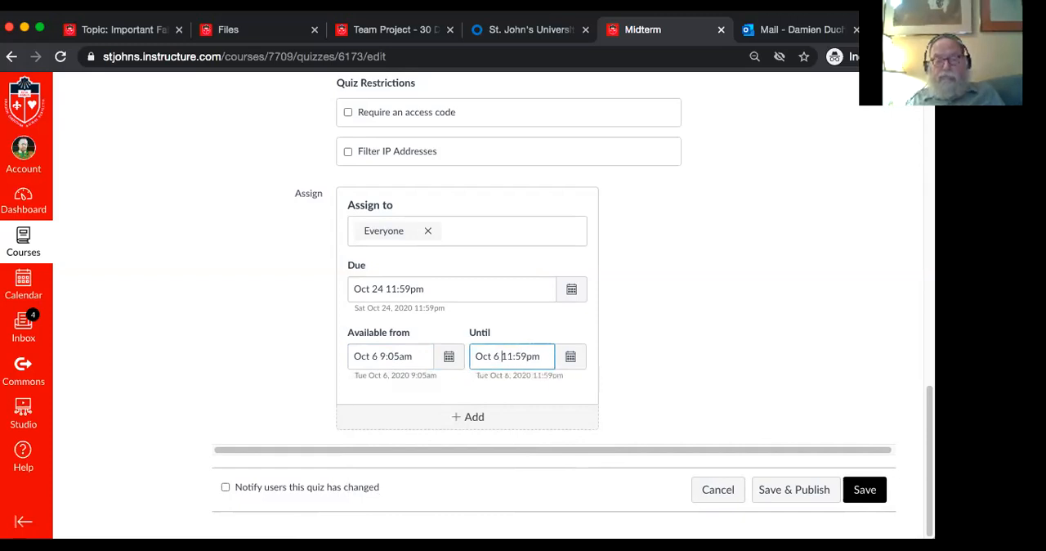
{"action": "key", "text": "BackSpace"}
{"action": "type", "text": "a"}
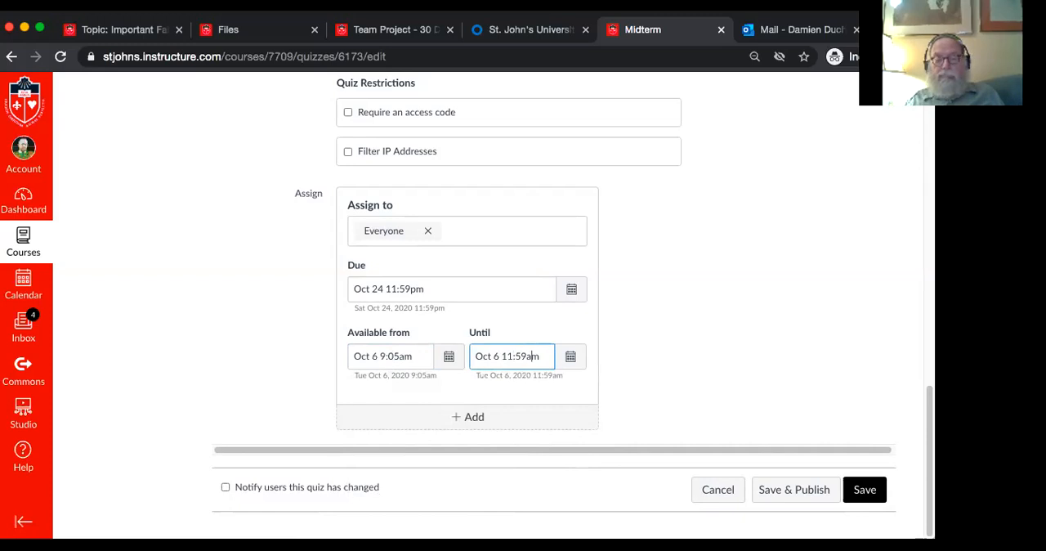
{"action": "left_click", "coordinate": [619, 376]}
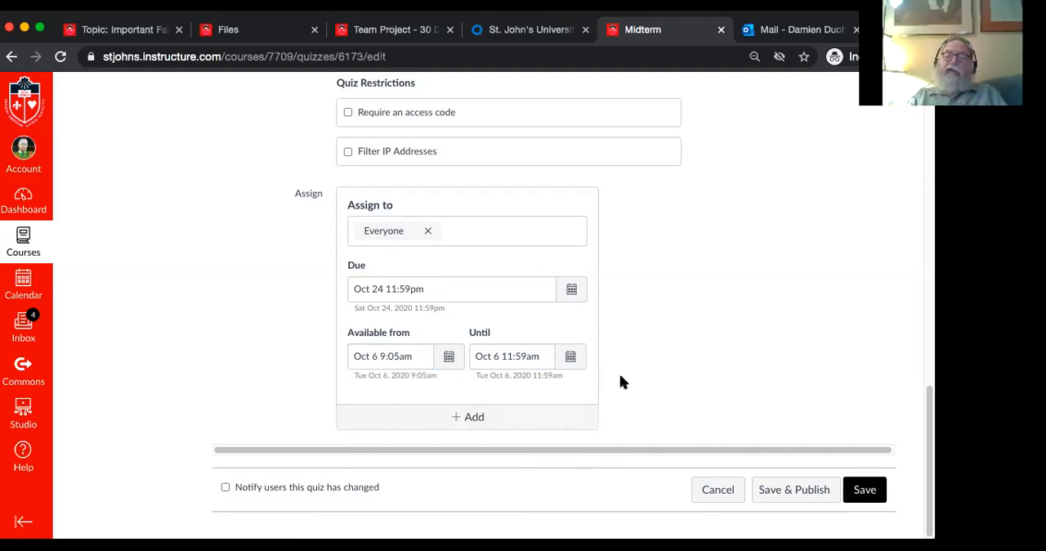
{"action": "left_click", "coordinate": [863, 489]}
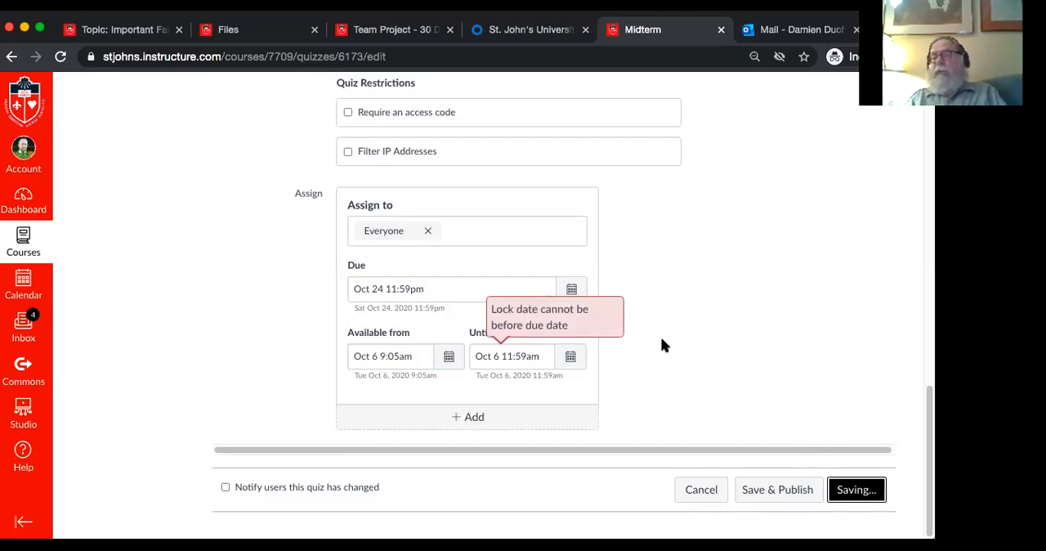
Set the Midterm quiz's due date to Oct 6 at 11:59am
{"action": "left_click", "coordinate": [383, 289]}
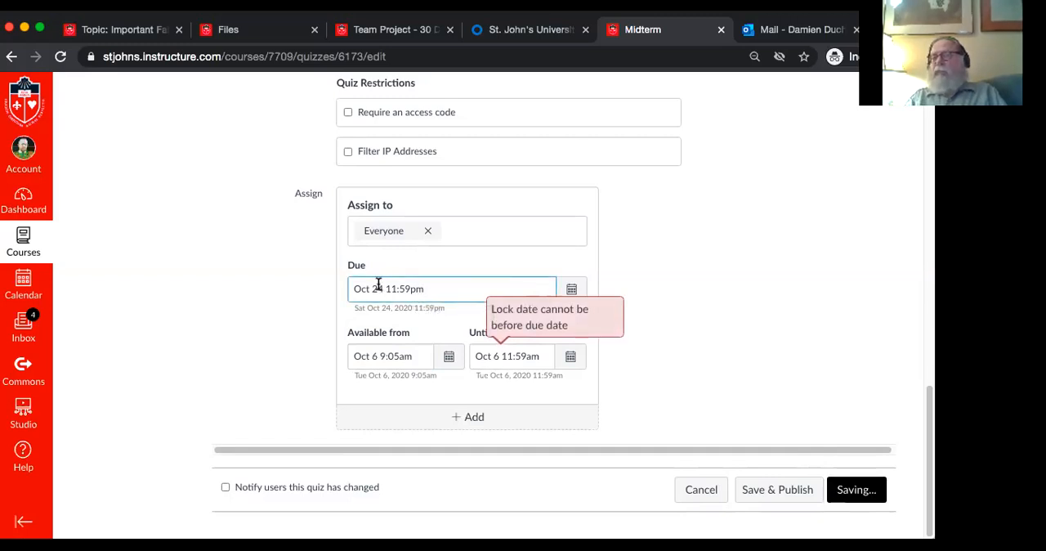
{"action": "key", "text": "BackSpace"}
{"action": "key", "text": "BackSpace"}
{"action": "type", "text": "6"}
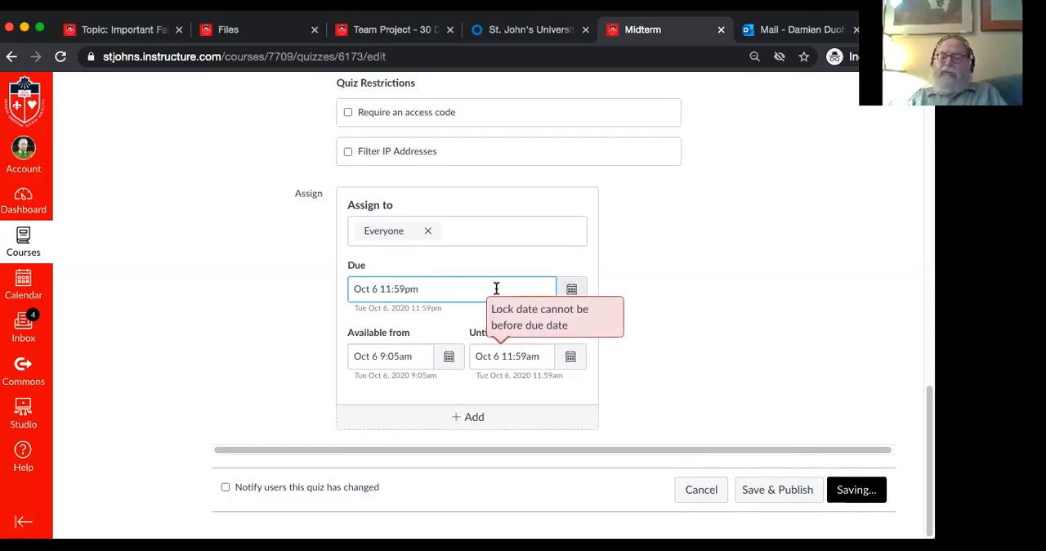
{"action": "left_click", "coordinate": [409, 288]}
{"action": "key", "text": "BackSpace"}
{"action": "type", "text": "a"}
{"action": "left_click", "coordinate": [706, 383]}
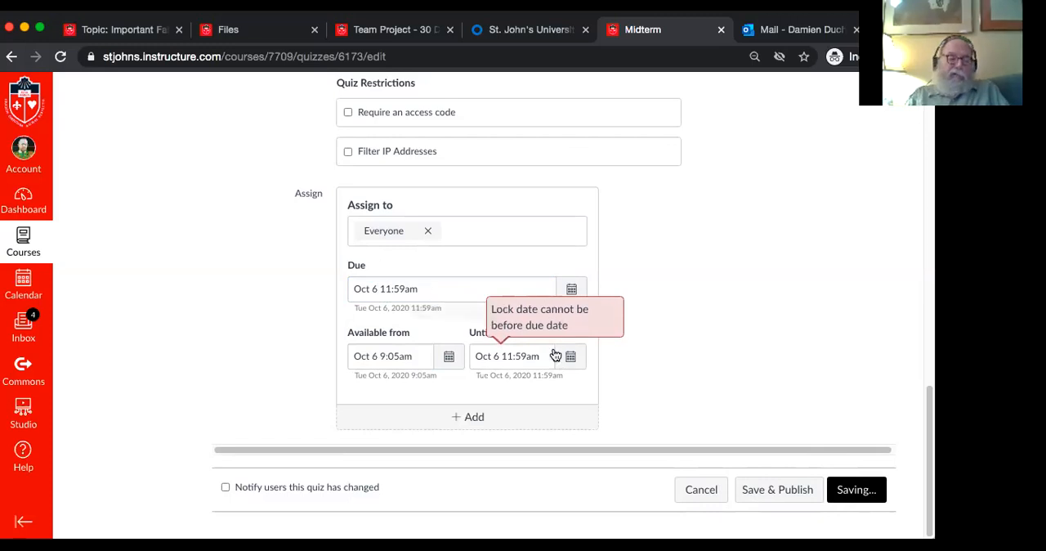
Save the Midterm quiz without publishing it and review its saved settings and dates
{"action": "left_click", "coordinate": [521, 356]}
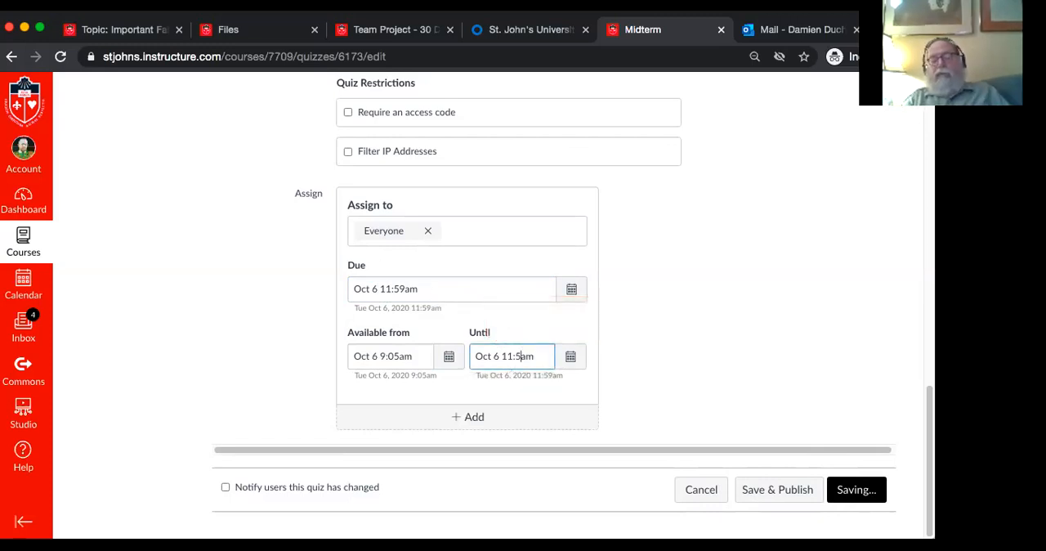
{"action": "left_click", "coordinate": [850, 481]}
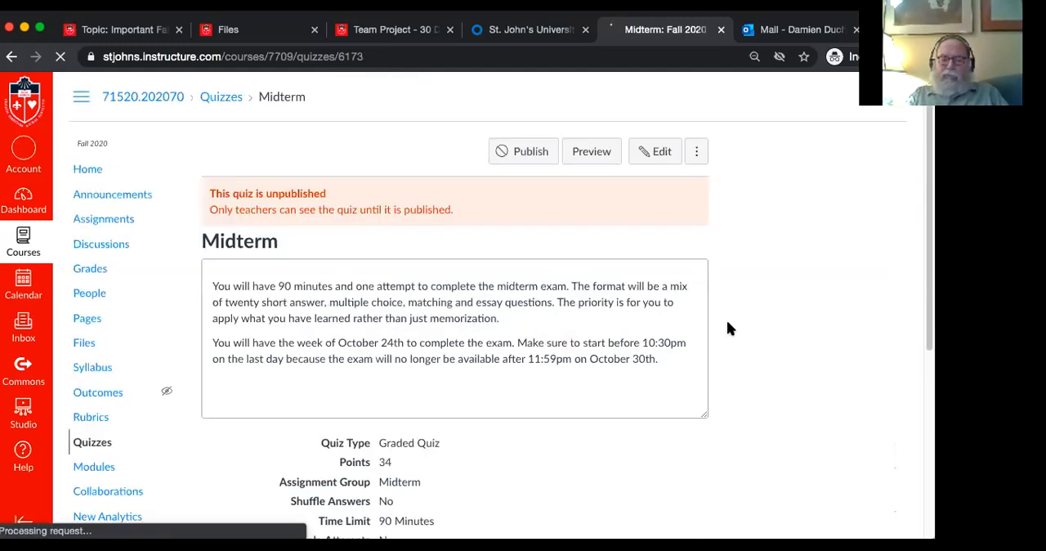
{"action": "scroll", "coordinate": [634, 380], "scroll_direction": "down", "scroll_amount": 5}
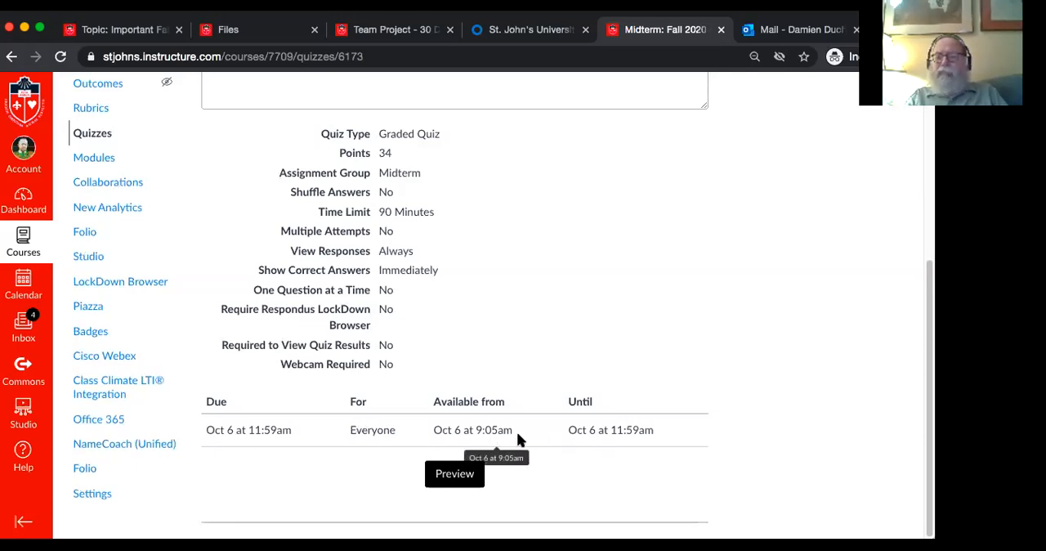
{"action": "scroll", "coordinate": [735, 439], "scroll_direction": "up", "scroll_amount": 5}
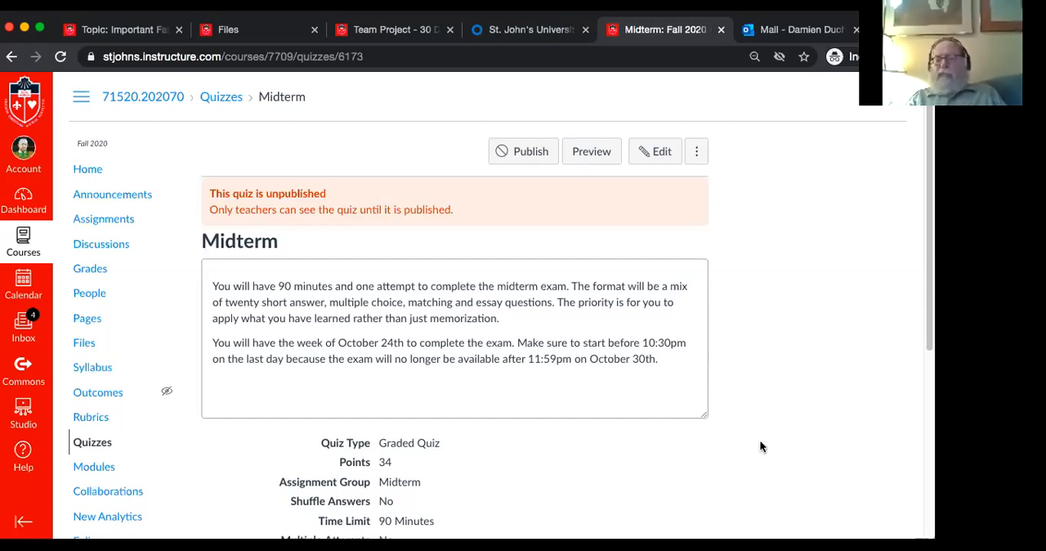
{"action": "scroll", "coordinate": [760, 446], "scroll_direction": "down", "scroll_amount": 1}
{"action": "scroll", "coordinate": [760, 447], "scroll_direction": "up", "scroll_amount": 1}
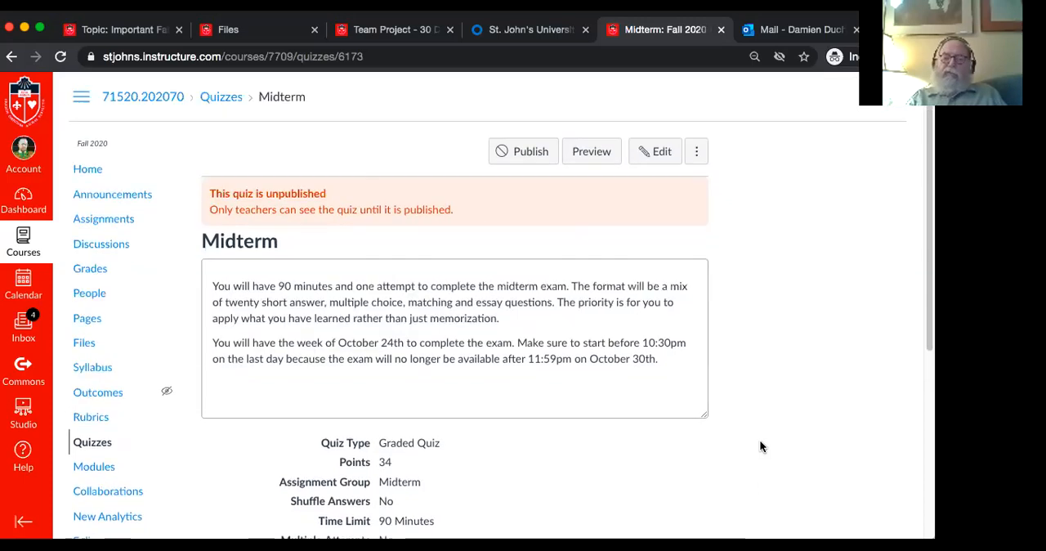
Go to the course home page and add a new module named "Midterm Make-Up"
{"action": "left_click", "coordinate": [92, 175]}
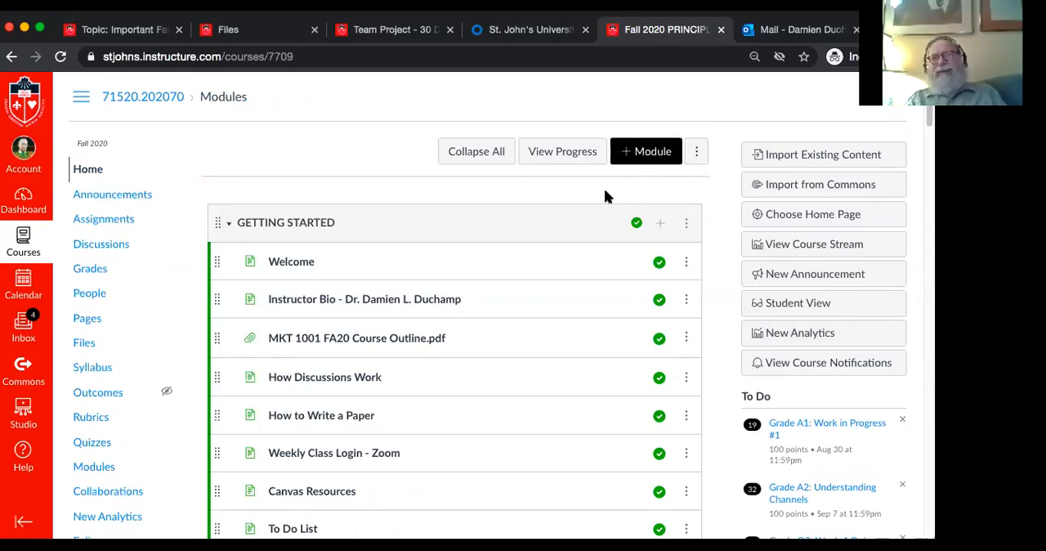
{"action": "scroll", "coordinate": [604, 188], "scroll_direction": "down", "scroll_amount": 15}
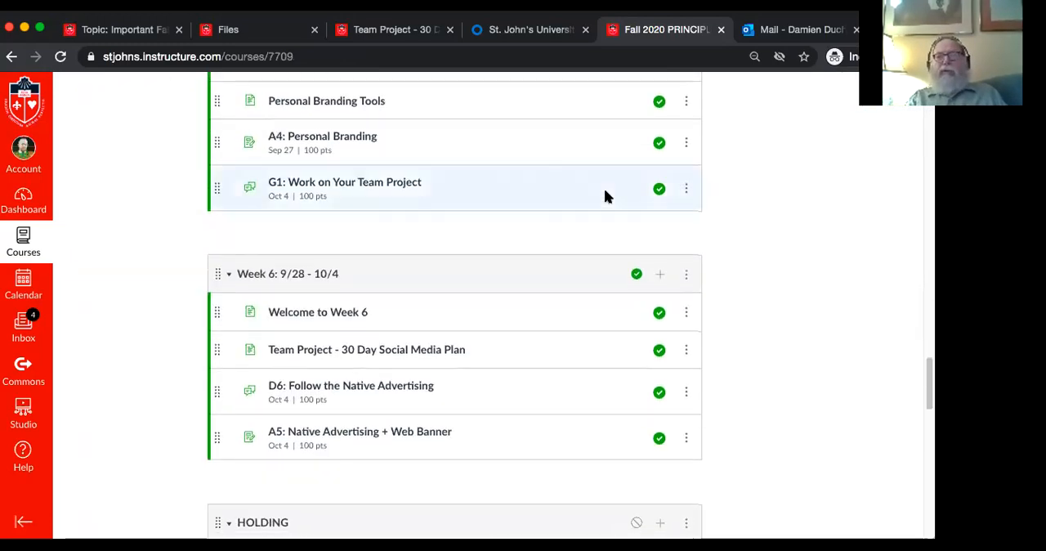
{"action": "scroll", "coordinate": [604, 188], "scroll_direction": "up", "scroll_amount": 20}
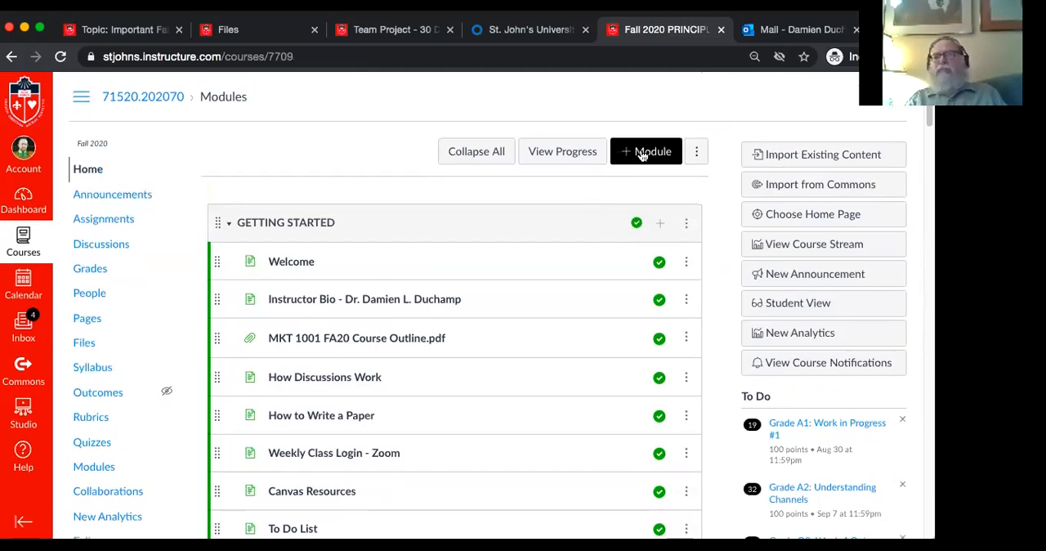
{"action": "left_click", "coordinate": [641, 156]}
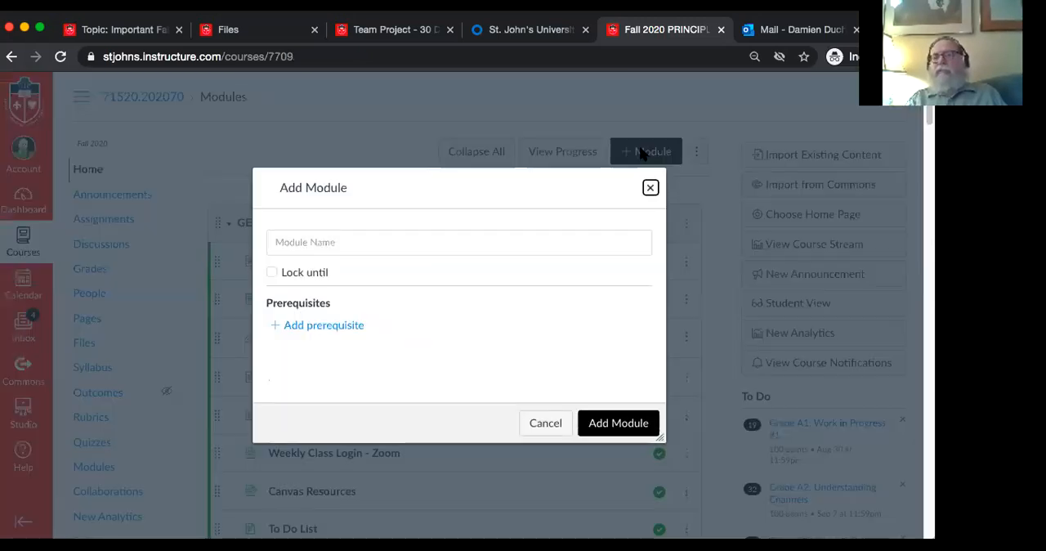
{"action": "left_click", "coordinate": [433, 241]}
{"action": "type", "text": "Midtr"}
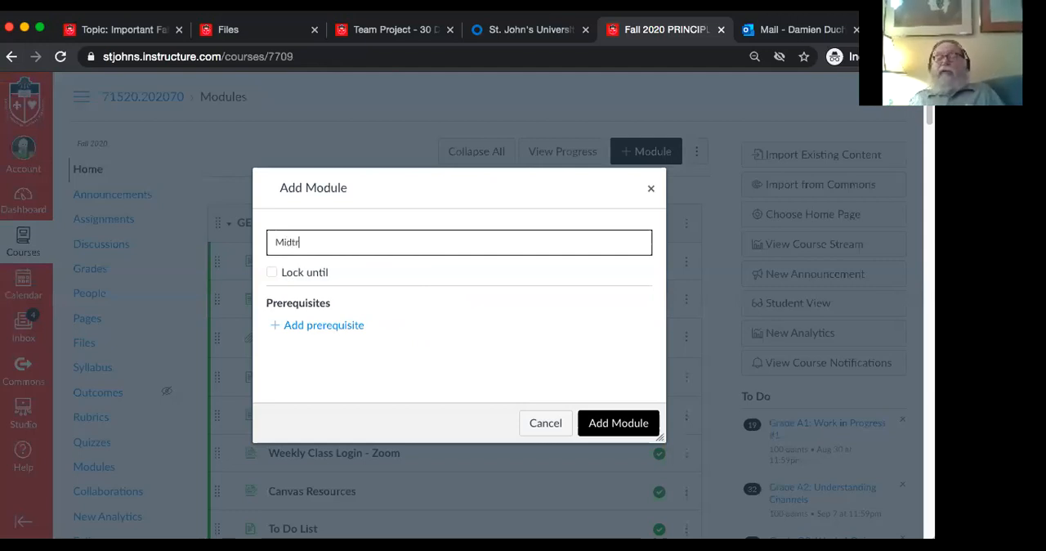
{"action": "key", "text": "BackSpace"}
{"action": "type", "text": "er"}
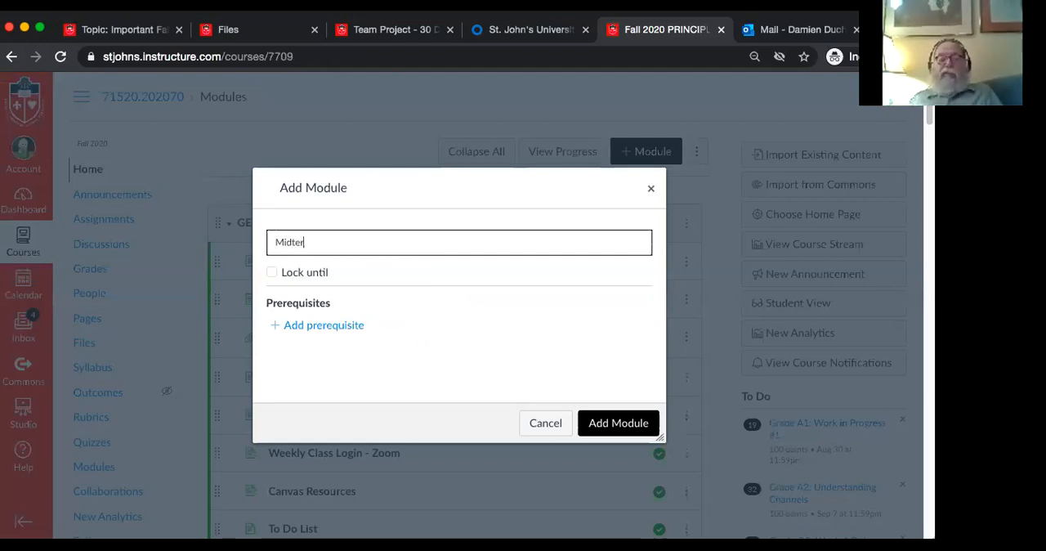
{"action": "type", "text": "m Make"}
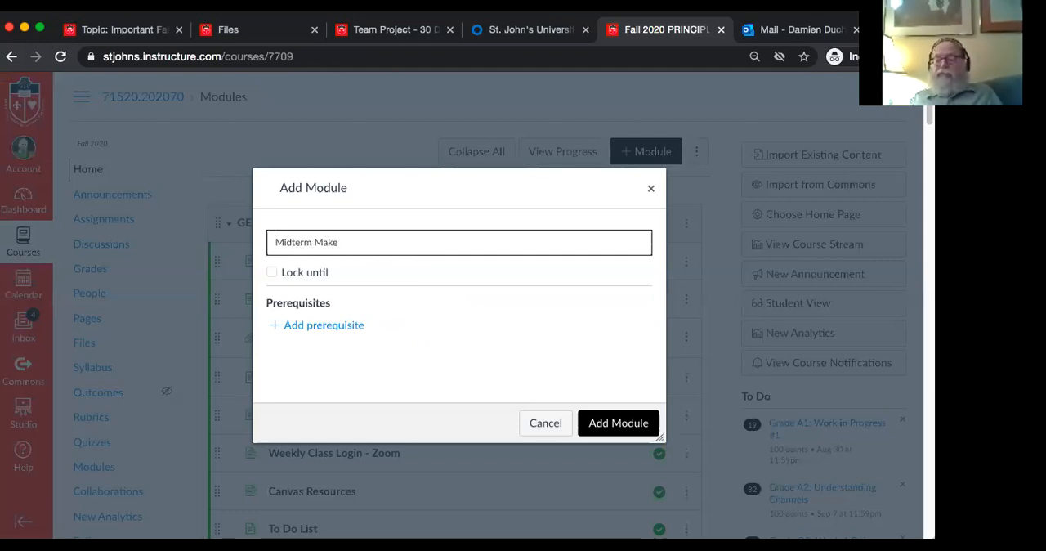
{"action": "type", "text": "-Up"}
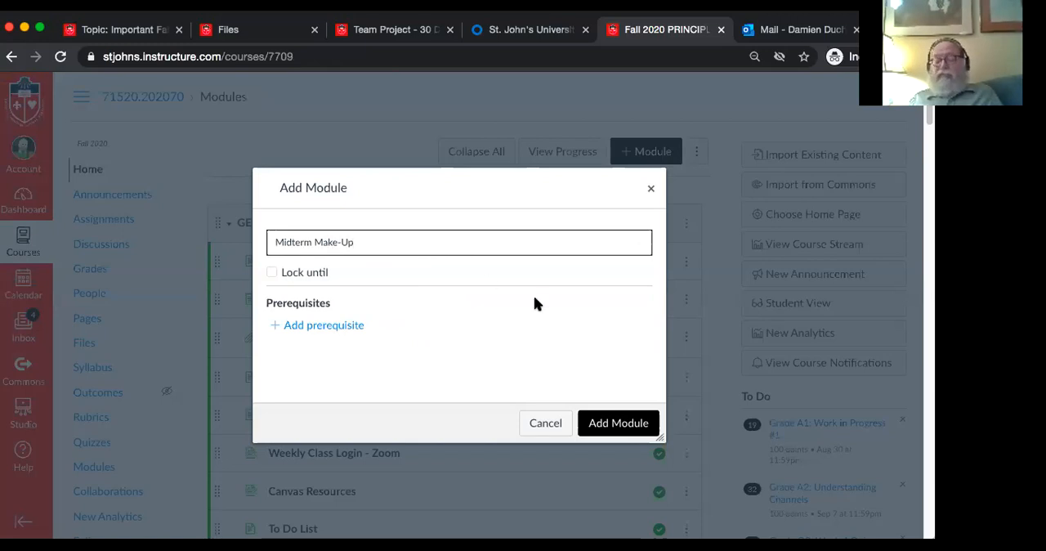
{"action": "left_click", "coordinate": [629, 423]}
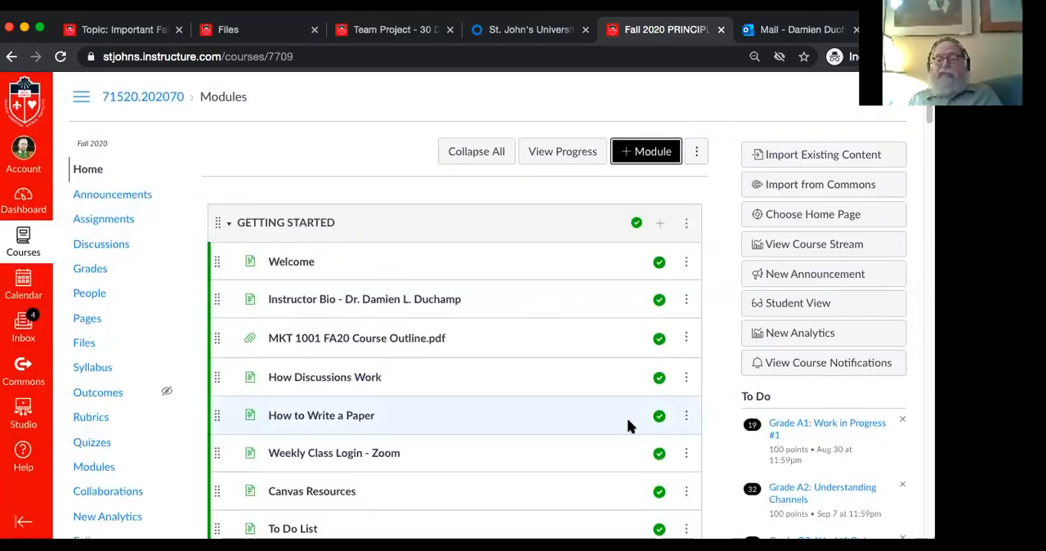
Start adding a new file item to the Midterm Make-Up module at the end of the course modules
{"action": "scroll", "coordinate": [475, 394], "scroll_direction": "down", "scroll_amount": 10}
{"action": "scroll", "coordinate": [475, 396], "scroll_direction": "down", "scroll_amount": 20}
{"action": "scroll", "coordinate": [475, 394], "scroll_direction": "down", "scroll_amount": 2}
{"action": "scroll", "coordinate": [475, 394], "scroll_direction": "up", "scroll_amount": 2}
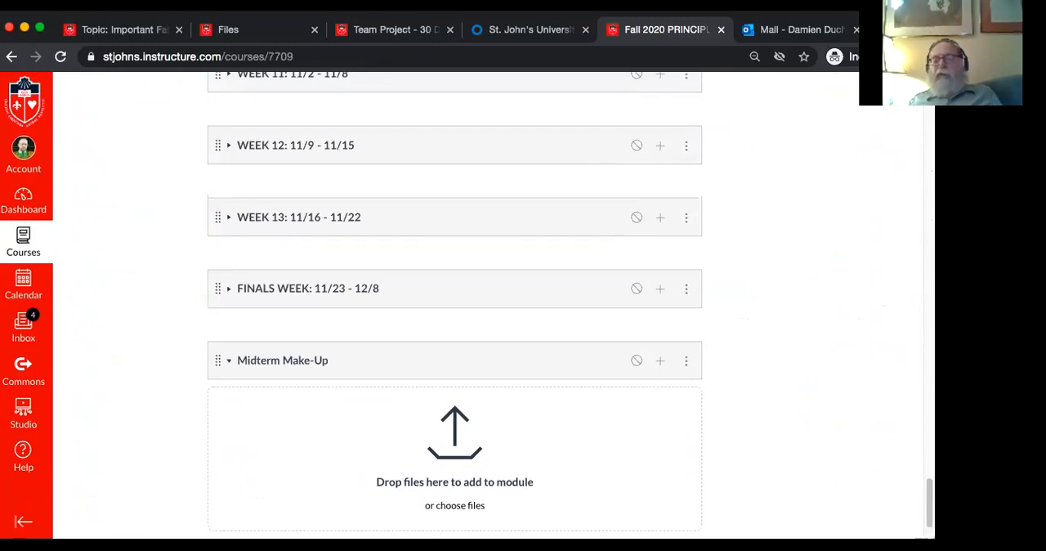
{"action": "left_click", "coordinate": [661, 362]}
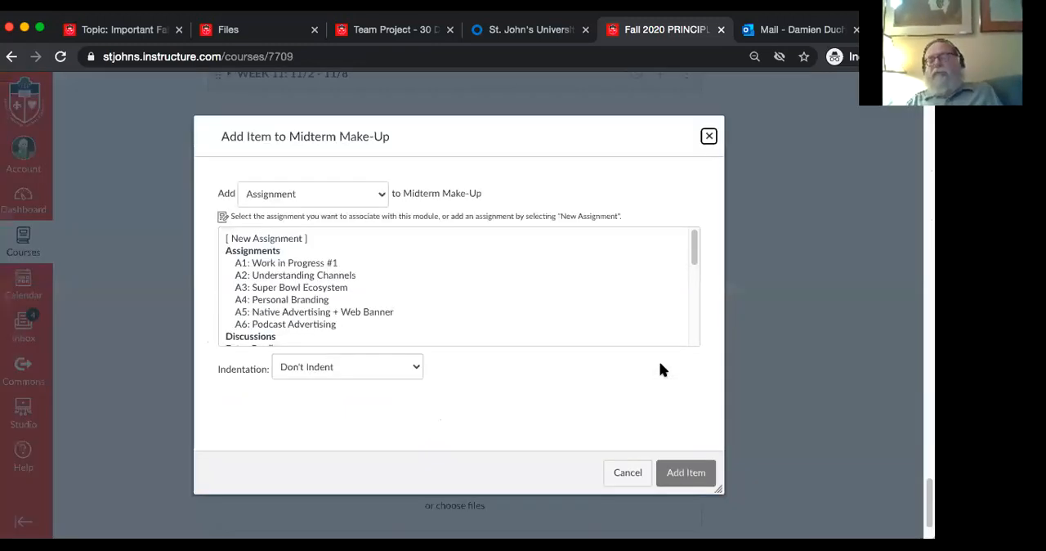
{"action": "left_click", "coordinate": [296, 197]}
{"action": "left_click", "coordinate": [298, 216]}
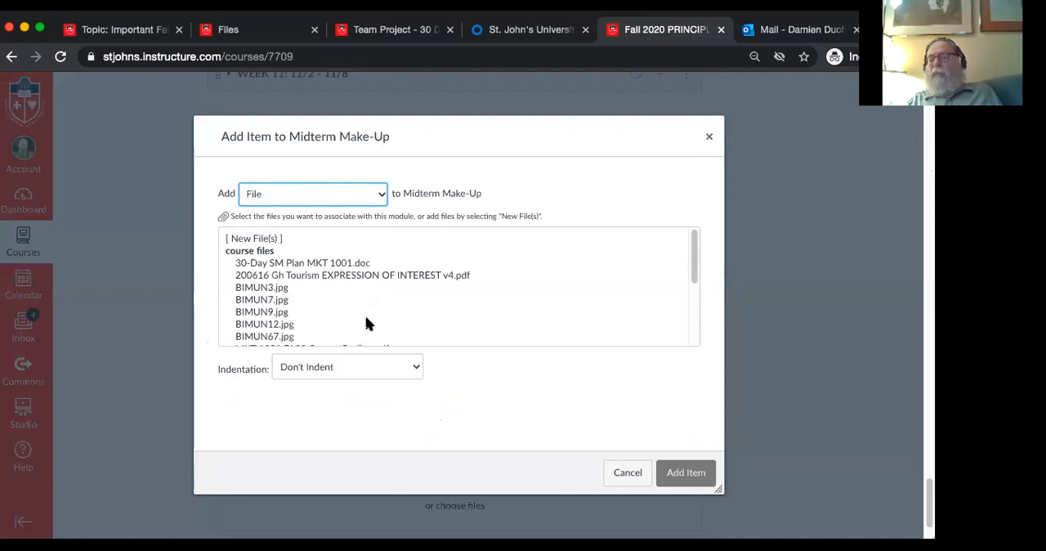
{"action": "left_click", "coordinate": [254, 239]}
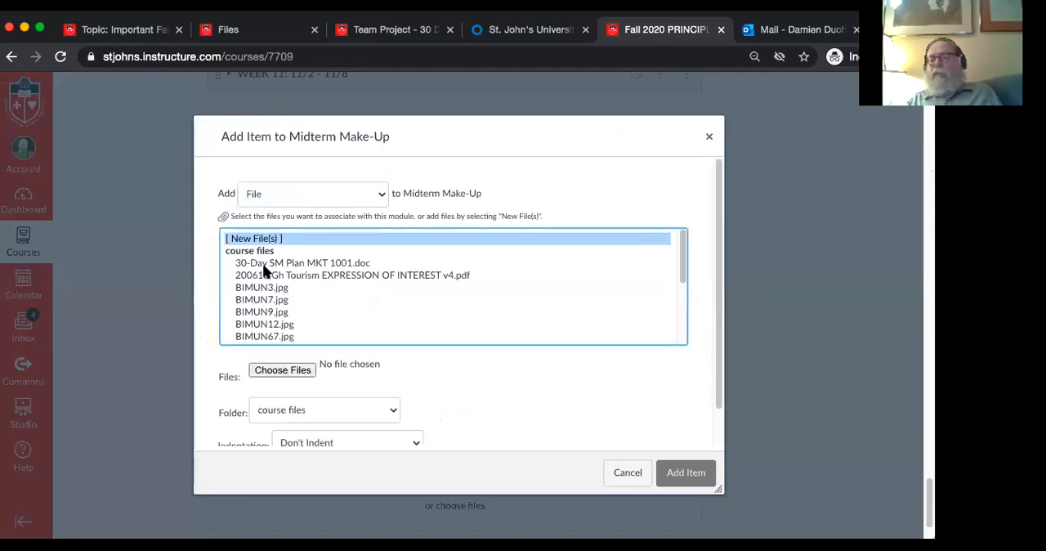
Choose HMT 1061 Midterm.doc from the STJ Event Planning folder and add it to the module, keeping the course files folder and no indentation
{"action": "left_click", "coordinate": [283, 370]}
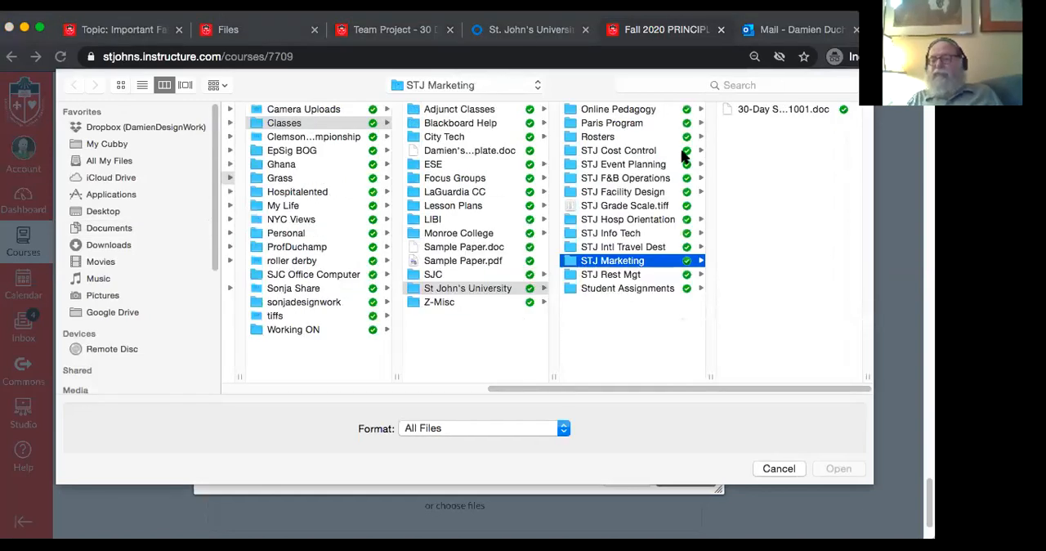
{"action": "left_click", "coordinate": [619, 167]}
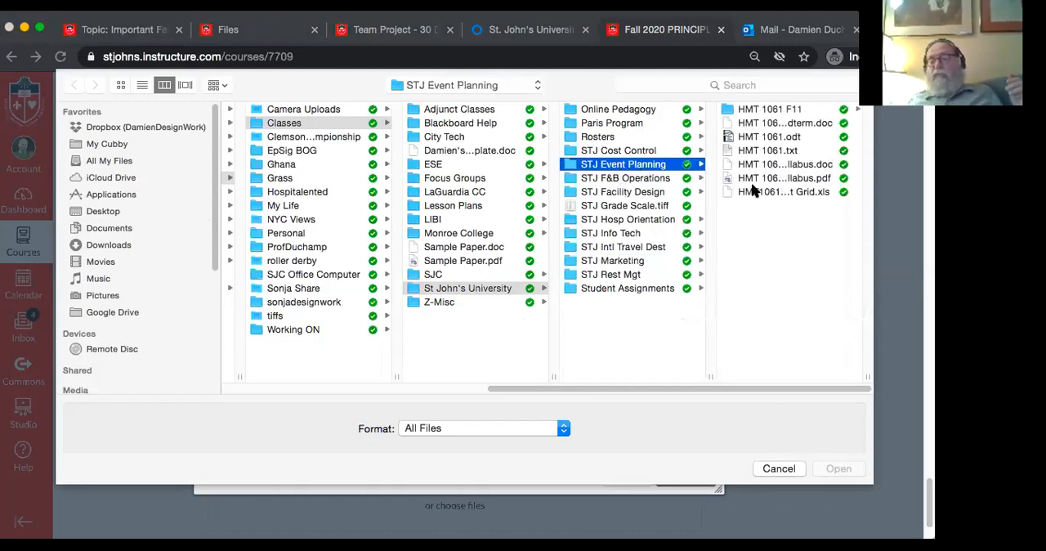
{"action": "left_click", "coordinate": [756, 124]}
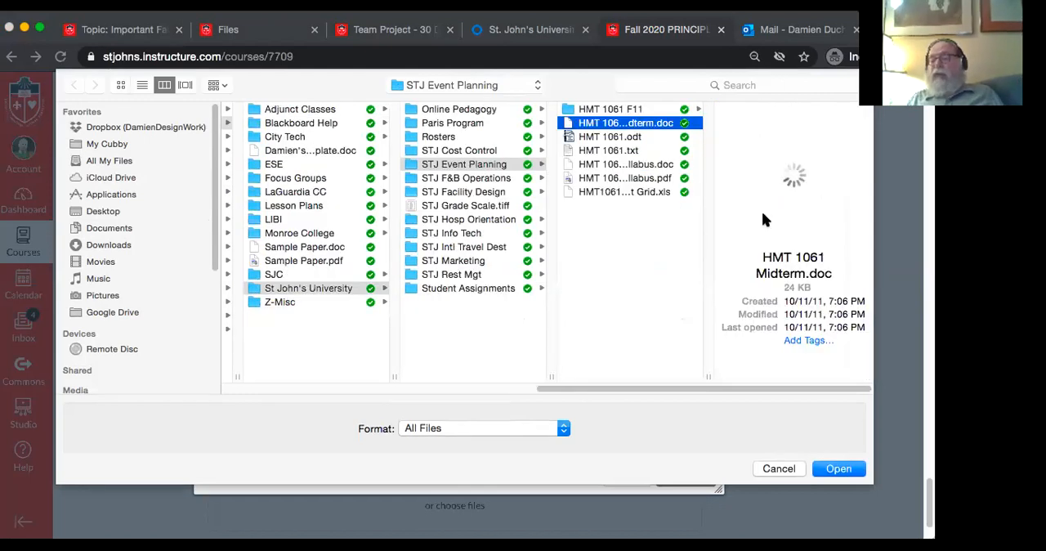
{"action": "left_click", "coordinate": [839, 469]}
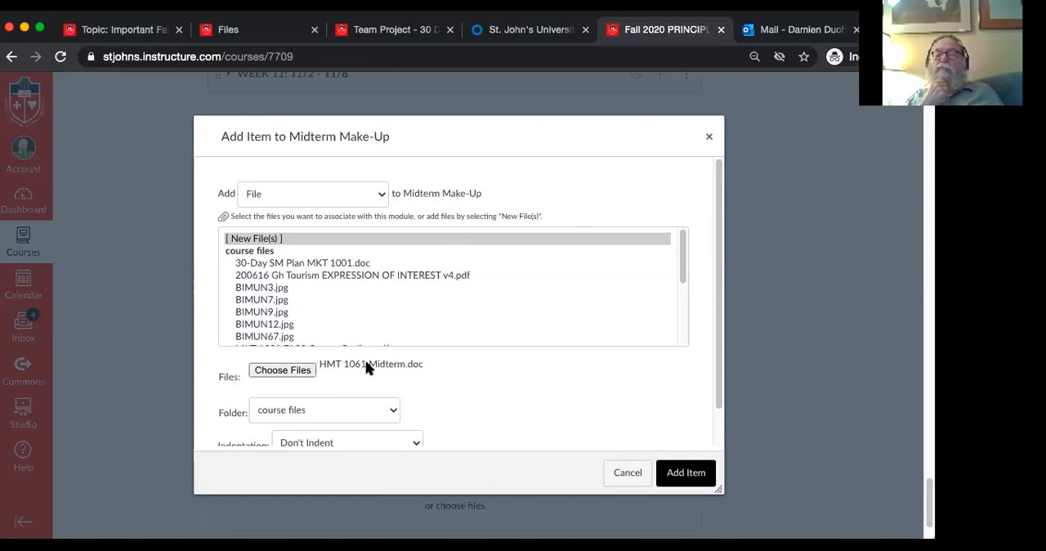
{"action": "scroll", "coordinate": [507, 423], "scroll_direction": "down", "scroll_amount": 2}
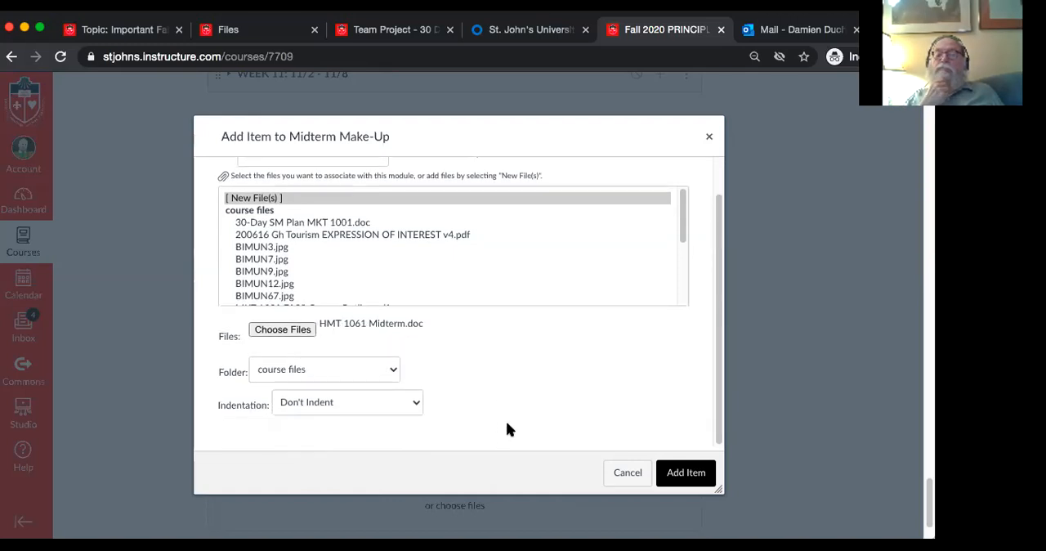
{"action": "left_click", "coordinate": [666, 477]}
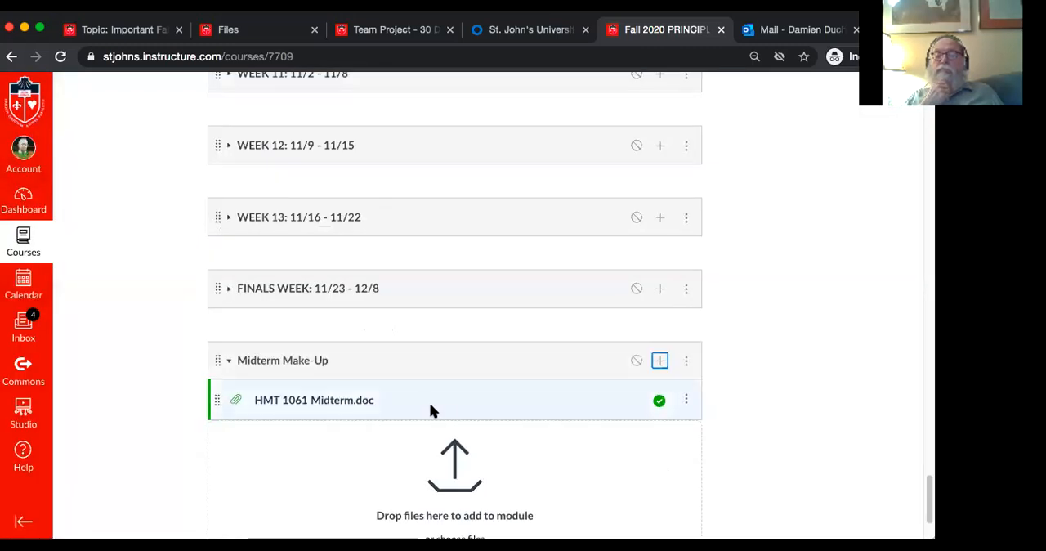
{"action": "left_click", "coordinate": [688, 361]}
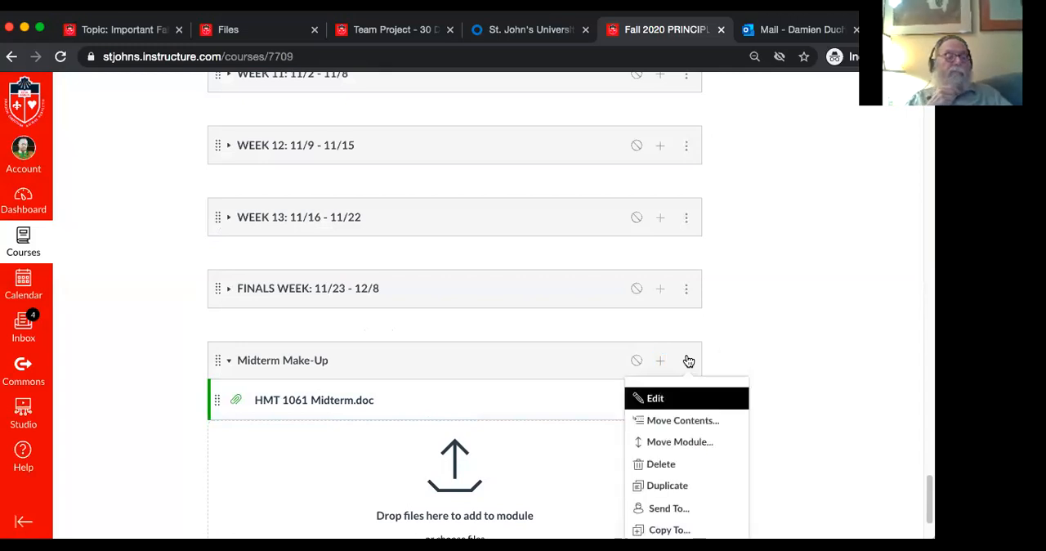
{"action": "scroll", "coordinate": [733, 351], "scroll_direction": "down", "scroll_amount": 1}
{"action": "scroll", "coordinate": [733, 353], "scroll_direction": "down", "scroll_amount": 1}
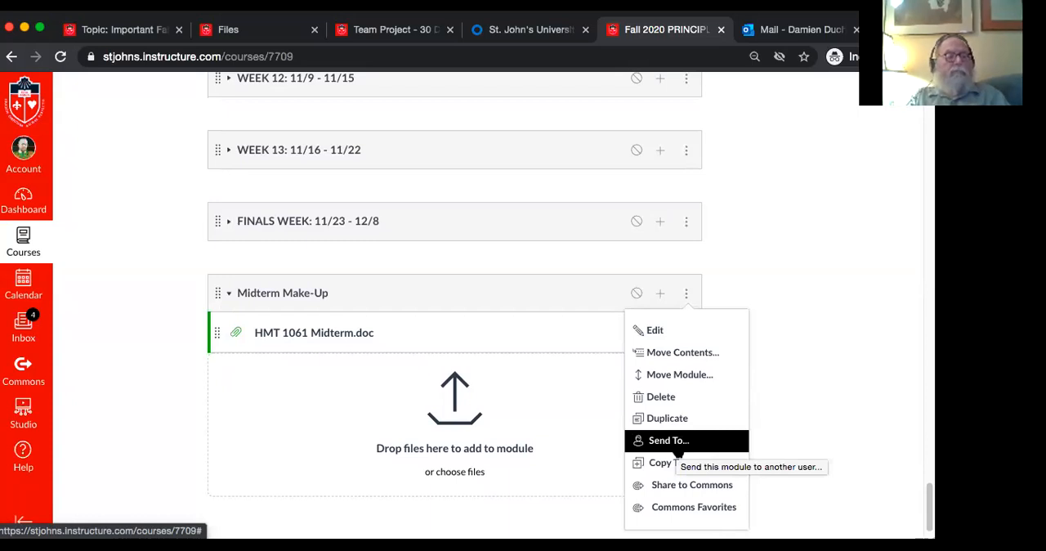
{"action": "scroll", "coordinate": [676, 450], "scroll_direction": "down", "scroll_amount": 1}
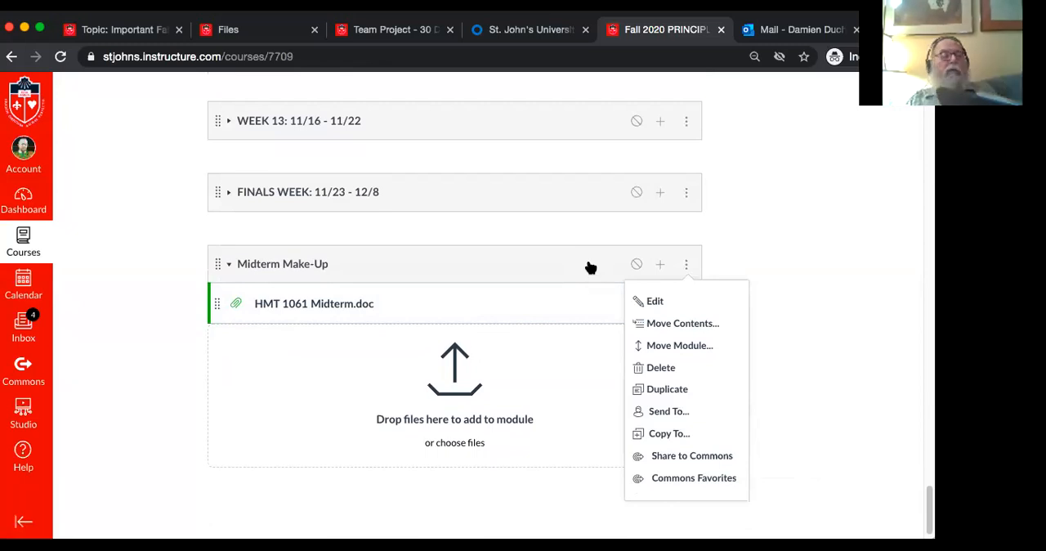
{"action": "left_click", "coordinate": [777, 286]}
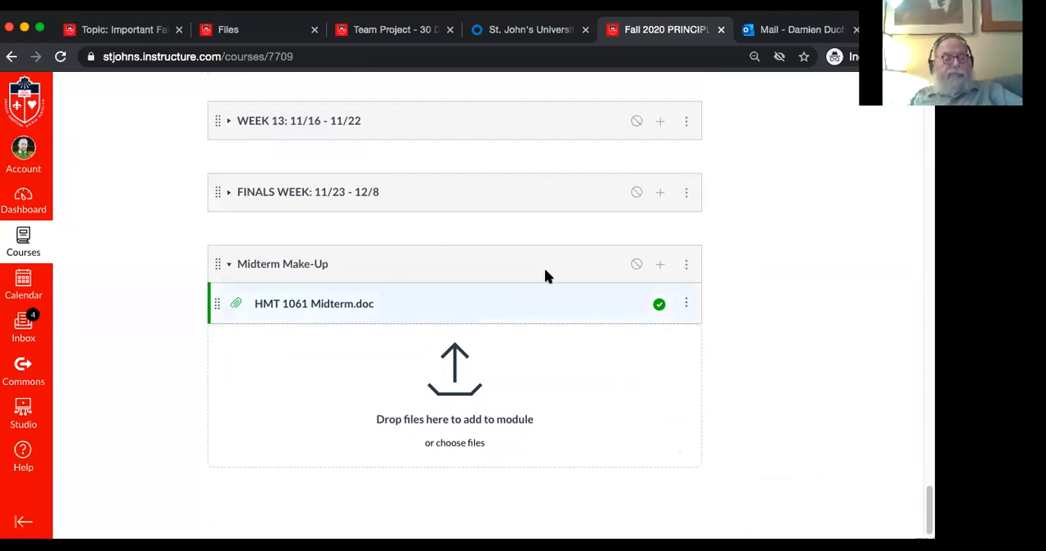